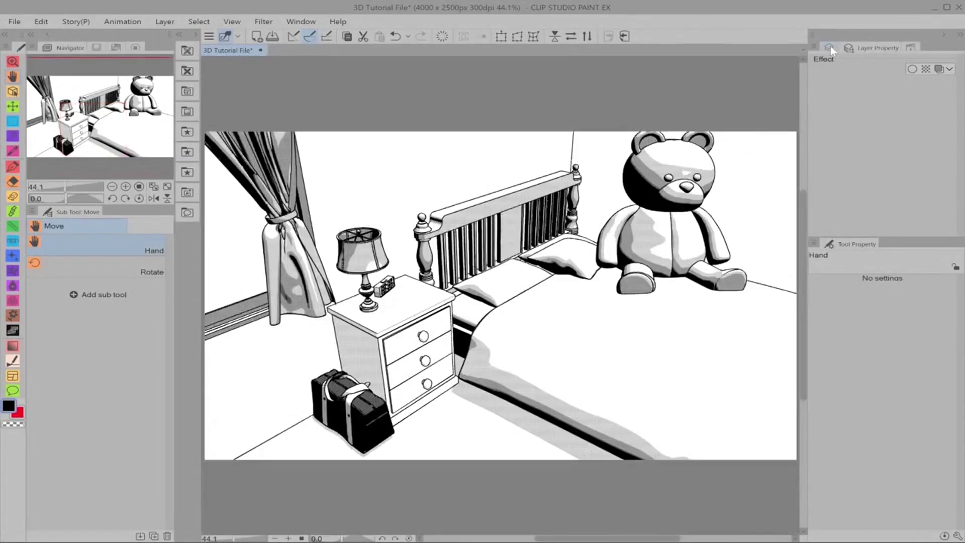
Show the enlarged layer list and hide, then re-show, the bedroom model folder.
click(831, 46)
drag(903, 238, 903, 262)
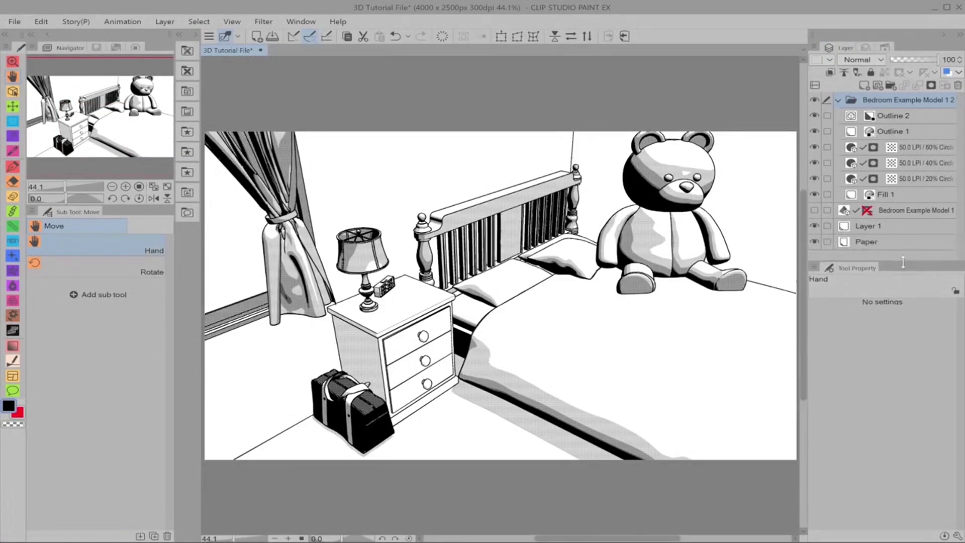
click(838, 101)
click(814, 100)
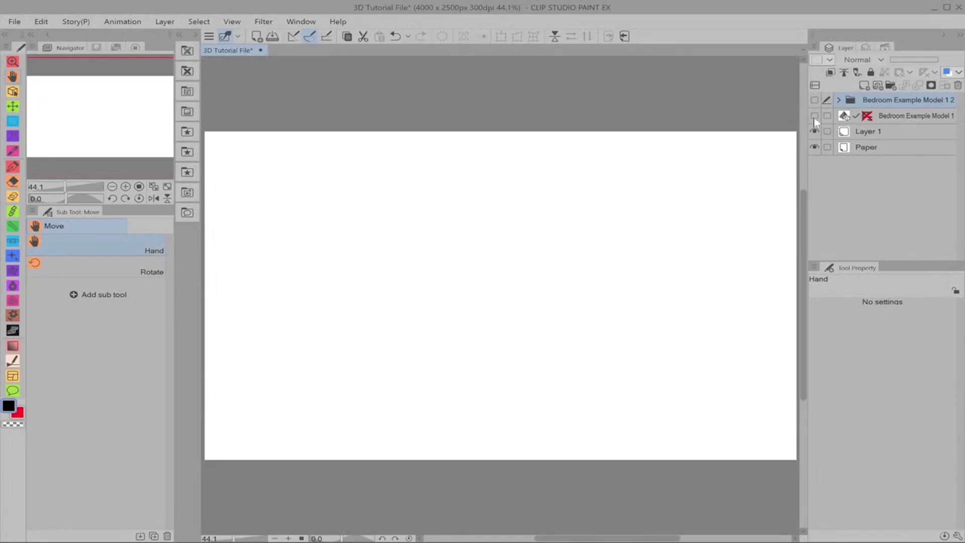
click(814, 100)
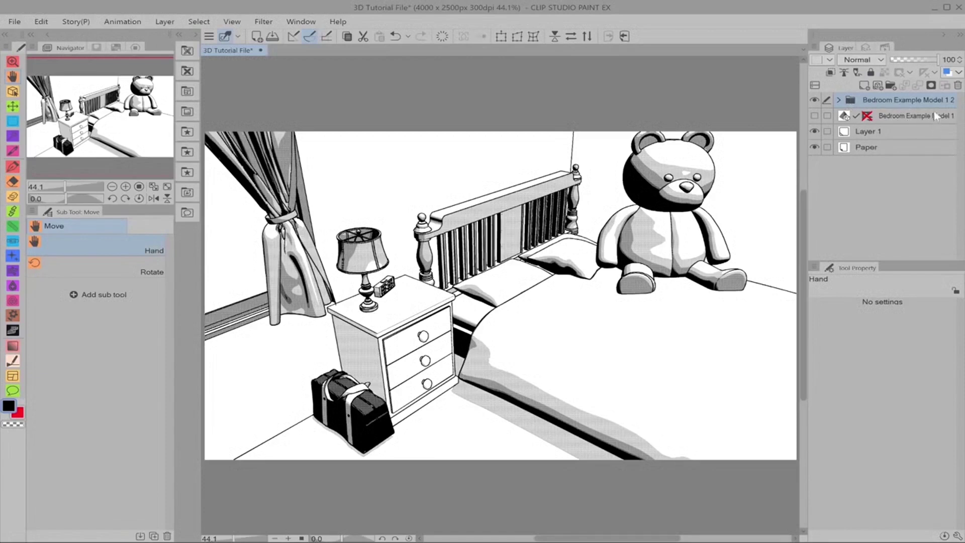
click(837, 100)
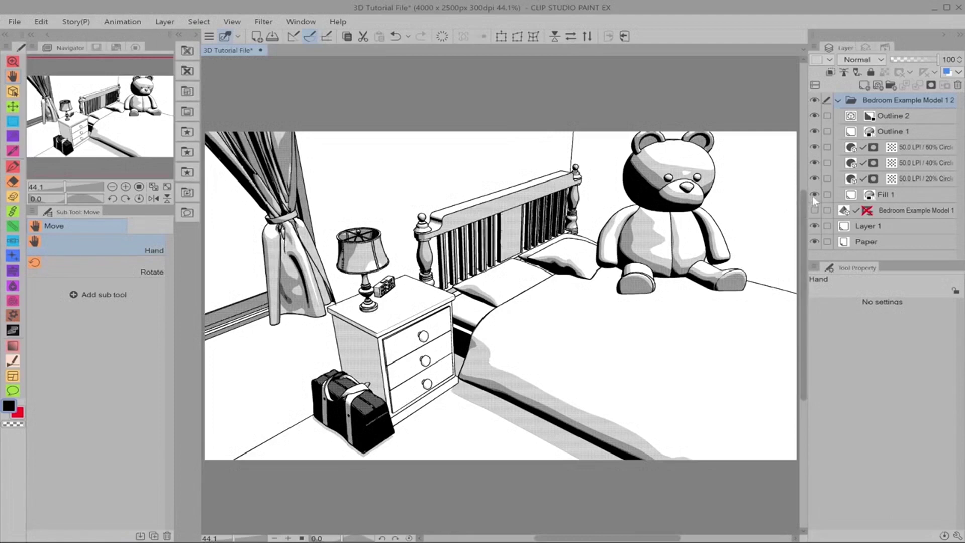
Turn on the 3D render and Fill 1 layers, toggling the 3D render to compare shading.
click(815, 211)
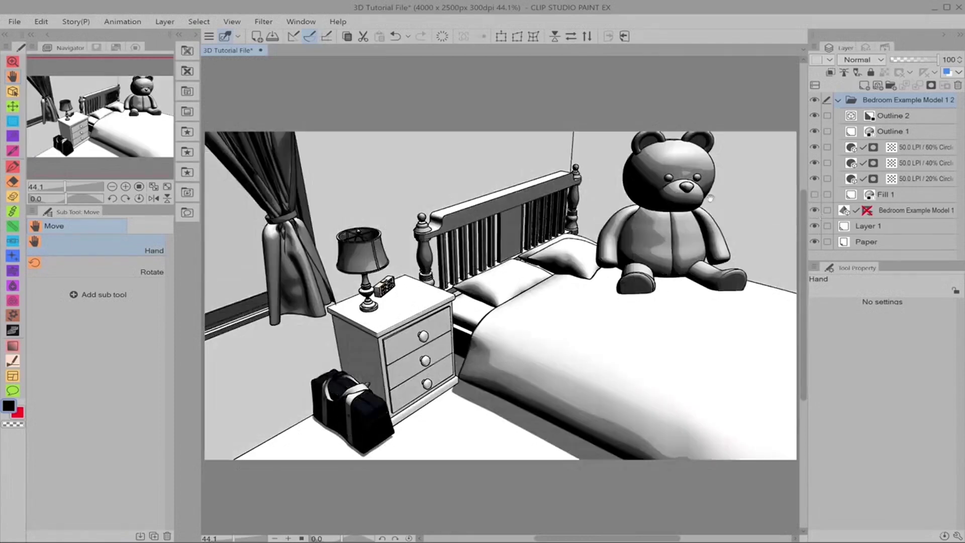
click(815, 195)
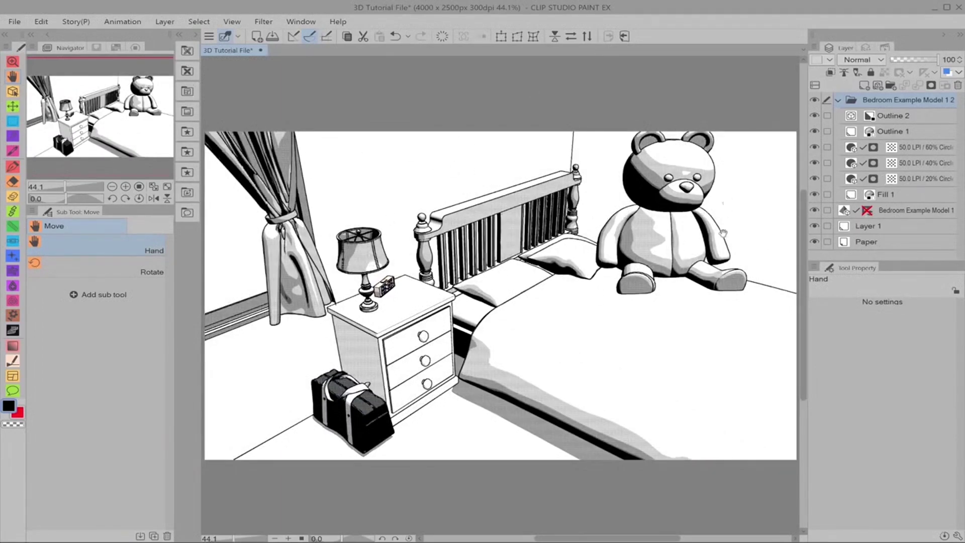
click(814, 211)
click(815, 210)
click(814, 210)
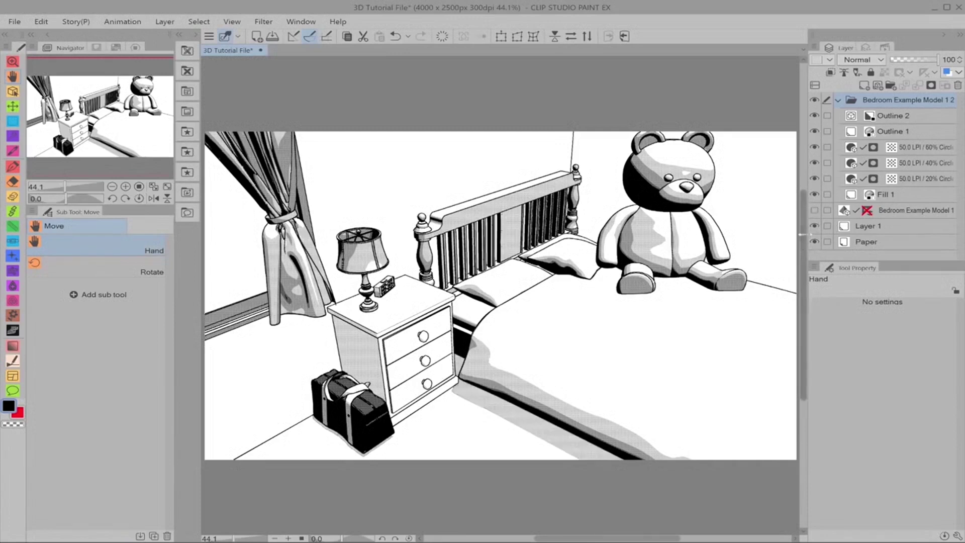
click(815, 211)
click(814, 212)
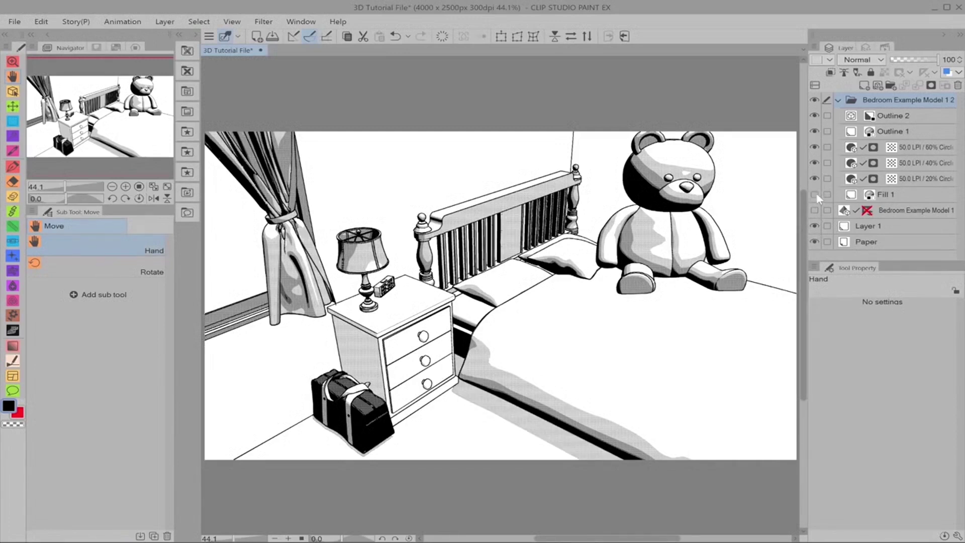
click(939, 182)
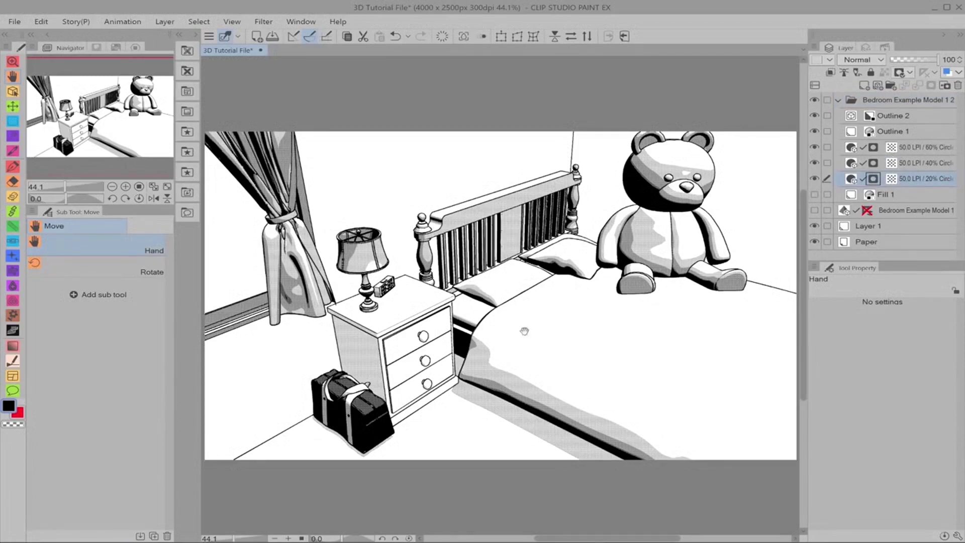
key(m)
click(101, 289)
drag(579, 322, 587, 306)
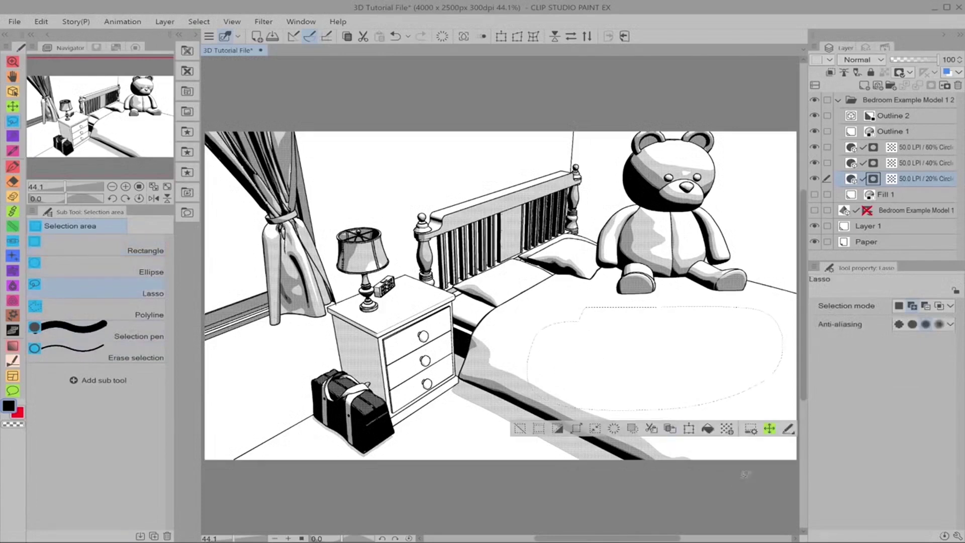
click(727, 429)
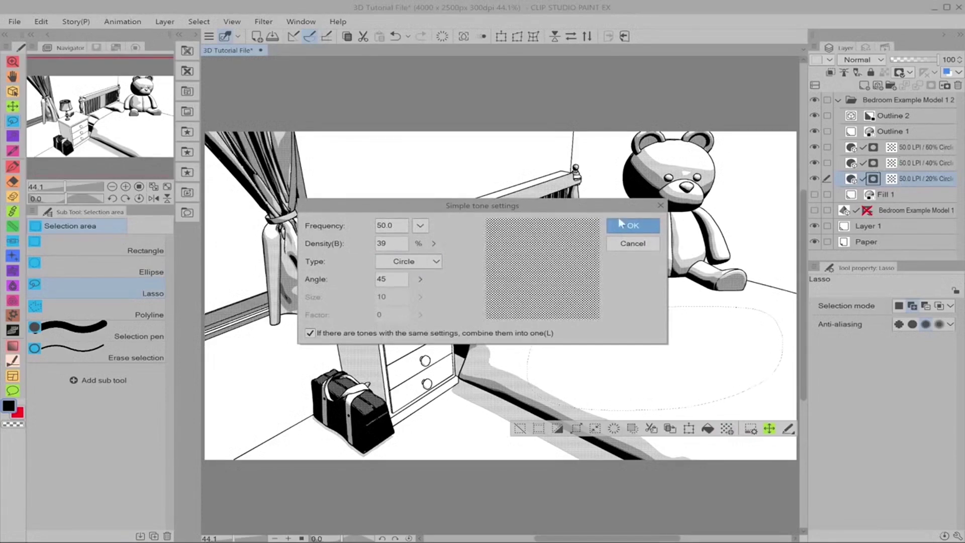
click(633, 226)
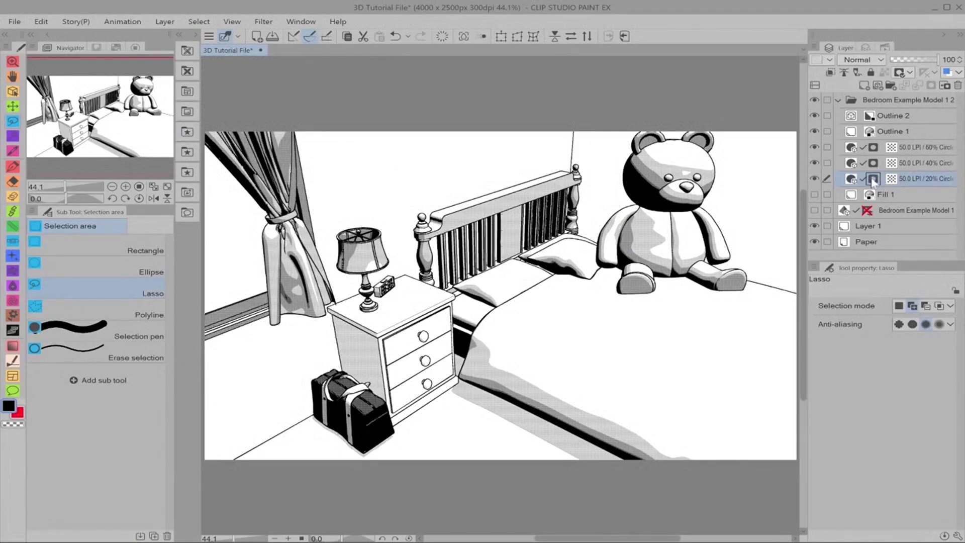
right_click(872, 182)
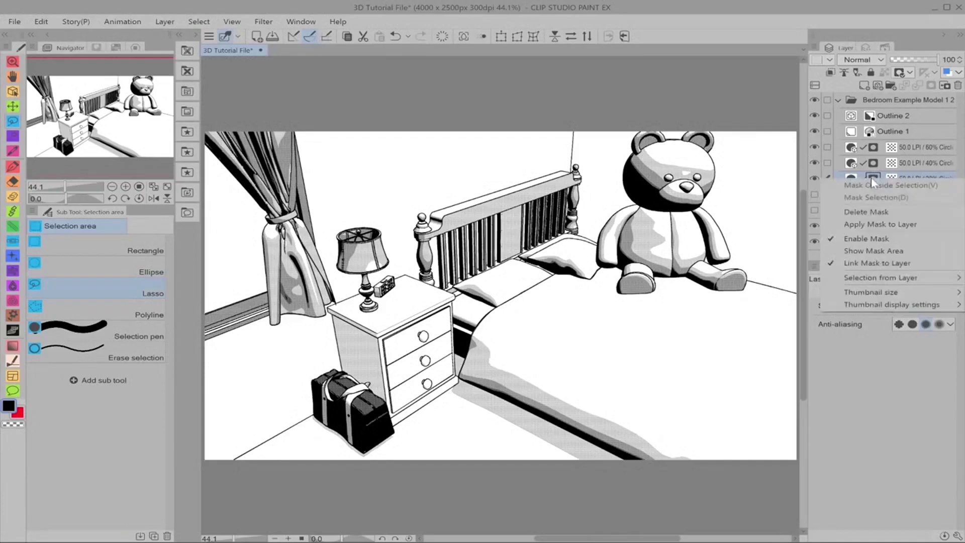
click(875, 240)
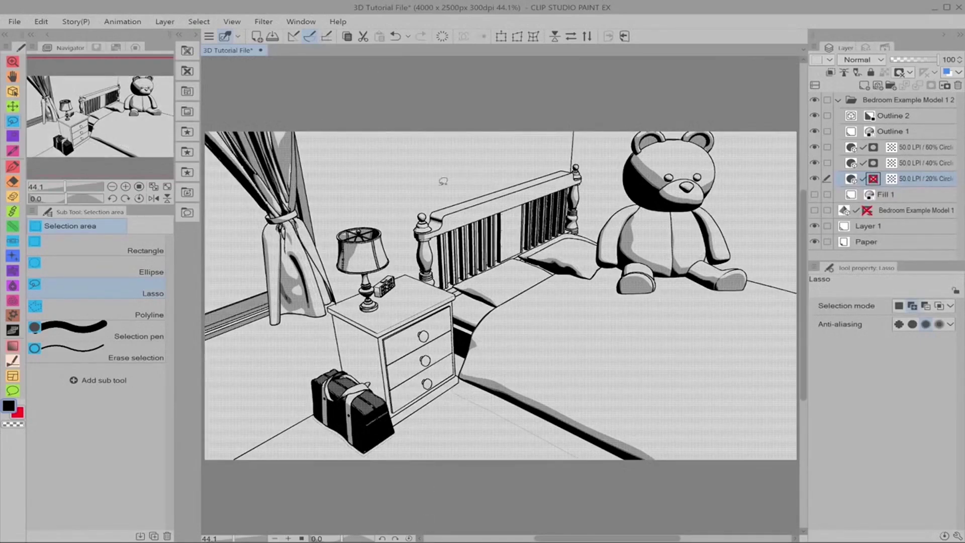
right_click(871, 185)
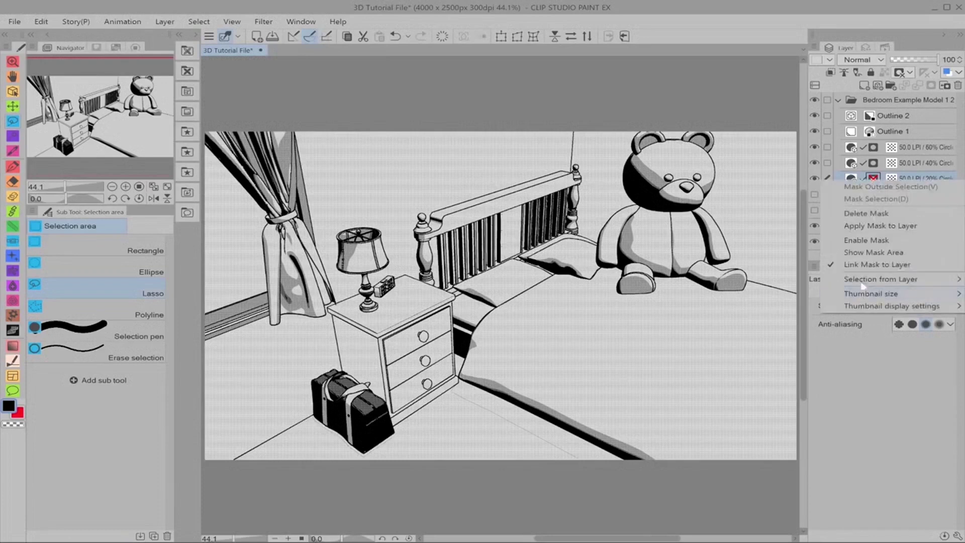
click(867, 243)
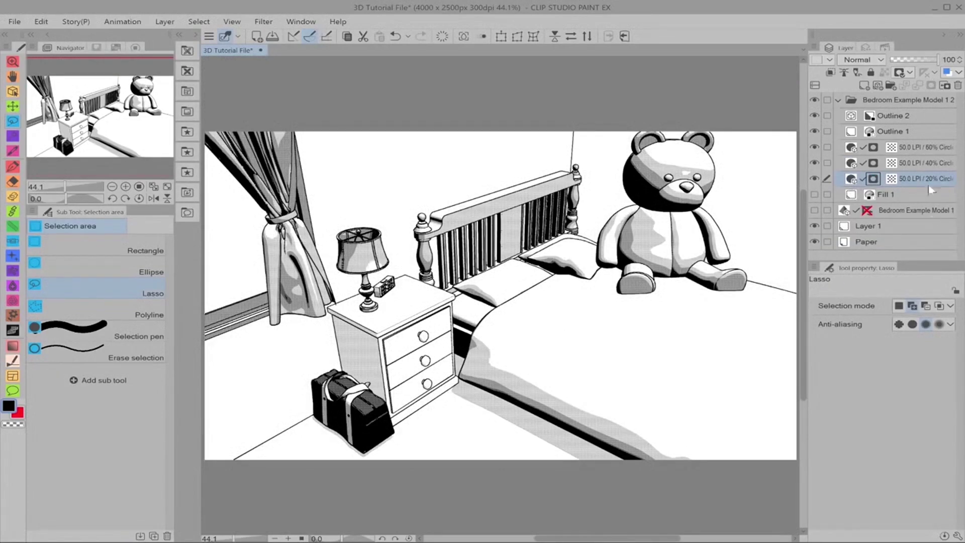
Pick the Real G-Pen at brush size 400 and undo a test stroke on the bedsheet.
key(p)
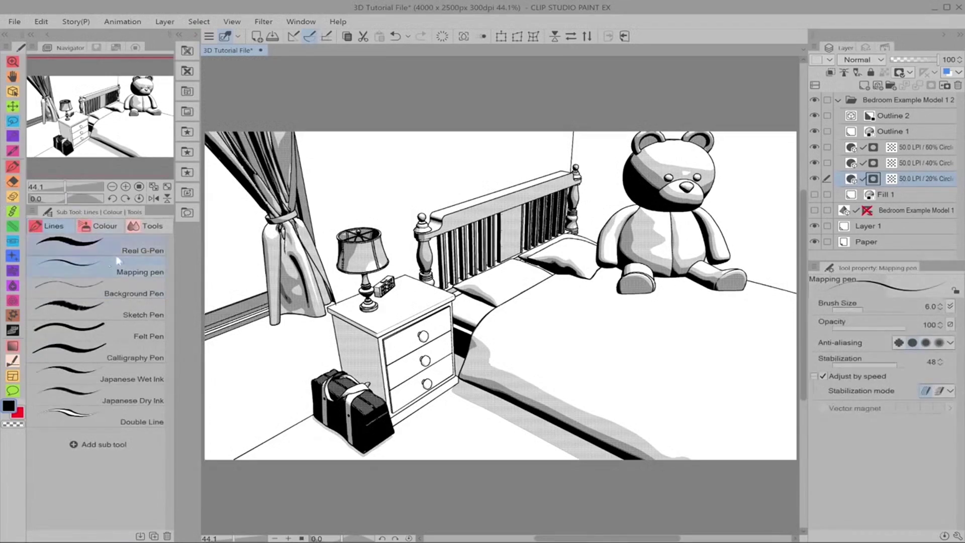
click(117, 257)
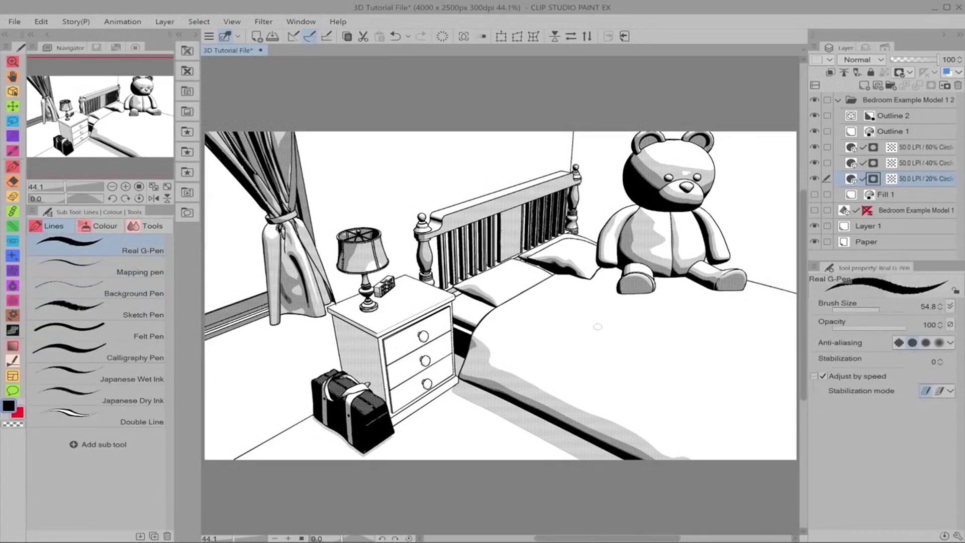
mouse_move(598, 327)
mouse_down()
mouse_move(612, 334)
mouse_move(573, 331)
mouse_up()
mouse_move(500, 384)
mouse_down()
mouse_move(512, 362)
mouse_move(588, 325)
mouse_move(624, 357)
mouse_move(611, 372)
mouse_move(536, 324)
mouse_move(520, 357)
mouse_move(679, 394)
mouse_move(641, 407)
mouse_move(699, 325)
mouse_move(664, 332)
mouse_up()
key(ctrl+z)
Undo an airbrush test patch and a pen stroke on the 20% tone layer's mask.
key(b)
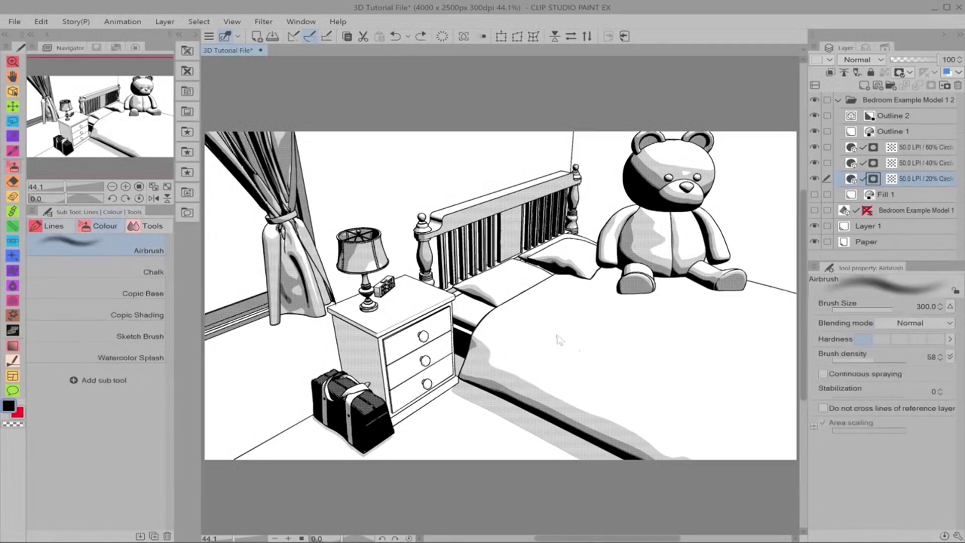
mouse_move(503, 307)
mouse_down()
mouse_move(648, 337)
mouse_move(692, 375)
mouse_move(576, 329)
mouse_move(623, 372)
mouse_move(699, 382)
mouse_move(528, 337)
mouse_move(651, 366)
mouse_up()
key(ctrl+z)
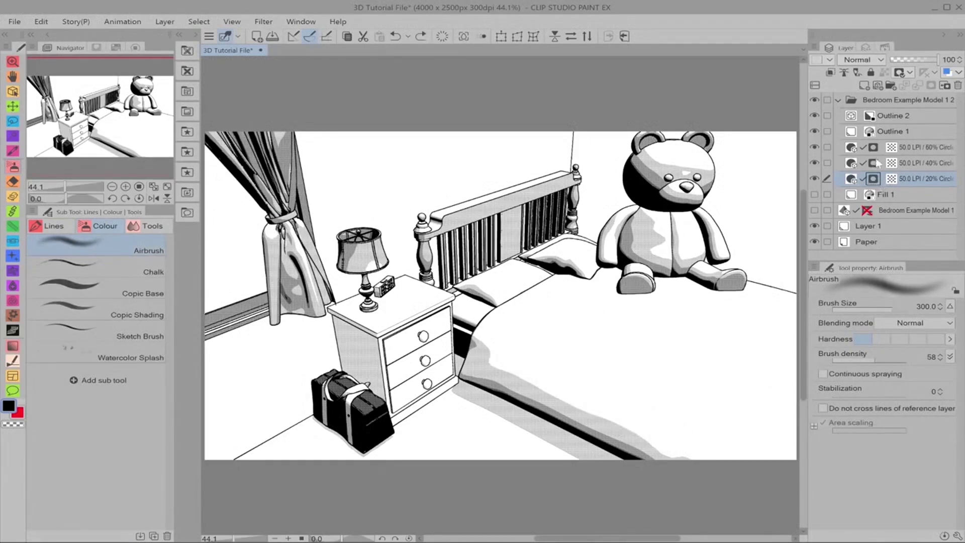
key(p)
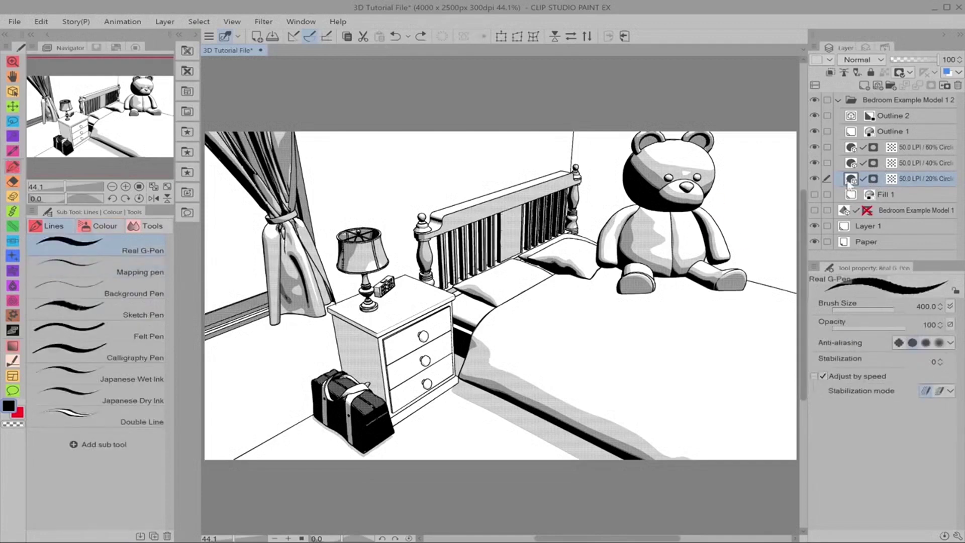
click(873, 179)
mouse_move(560, 327)
mouse_down()
mouse_move(669, 302)
mouse_move(704, 402)
mouse_move(568, 352)
mouse_up()
key(ctrl+z)
Try coarser tone frequencies on the 20% tone layer, then set it to 85.0.
click(866, 48)
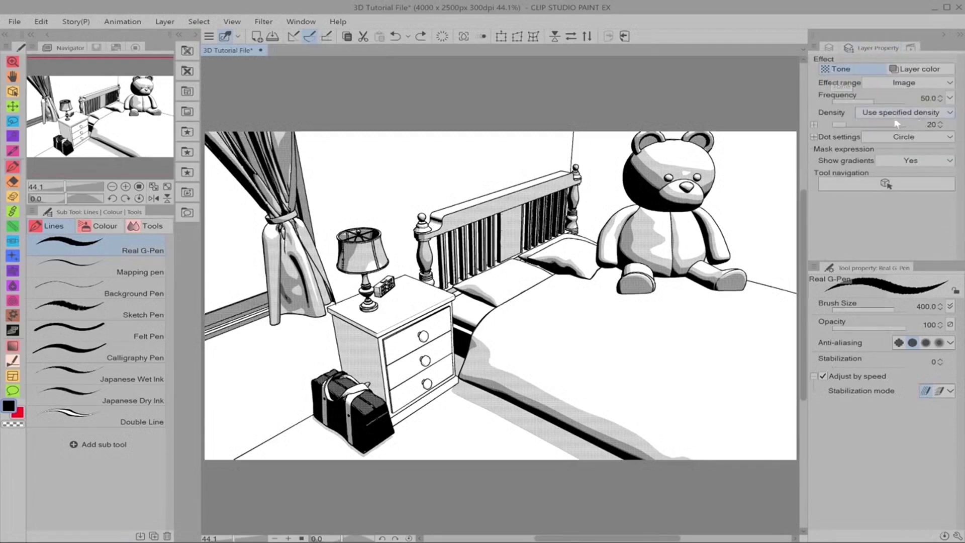
click(845, 102)
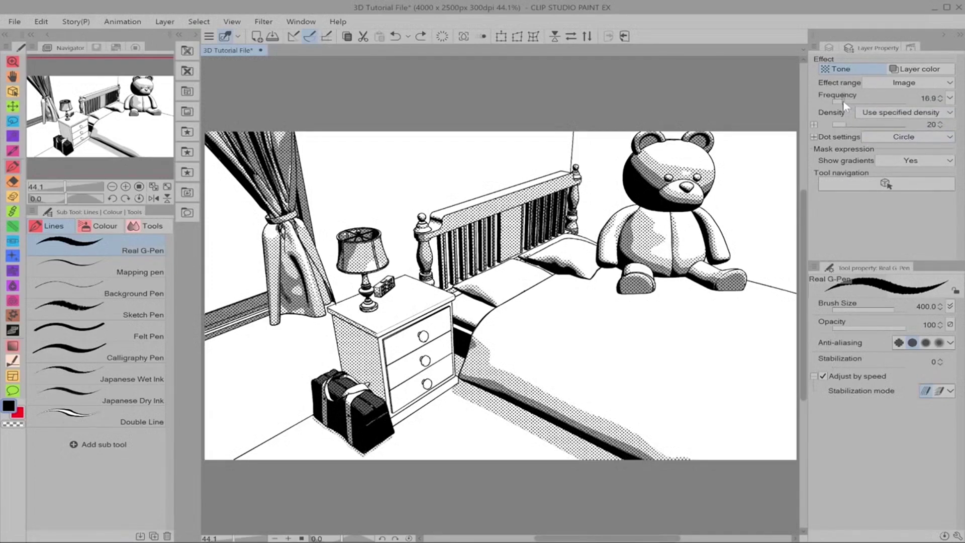
drag(843, 101, 828, 98)
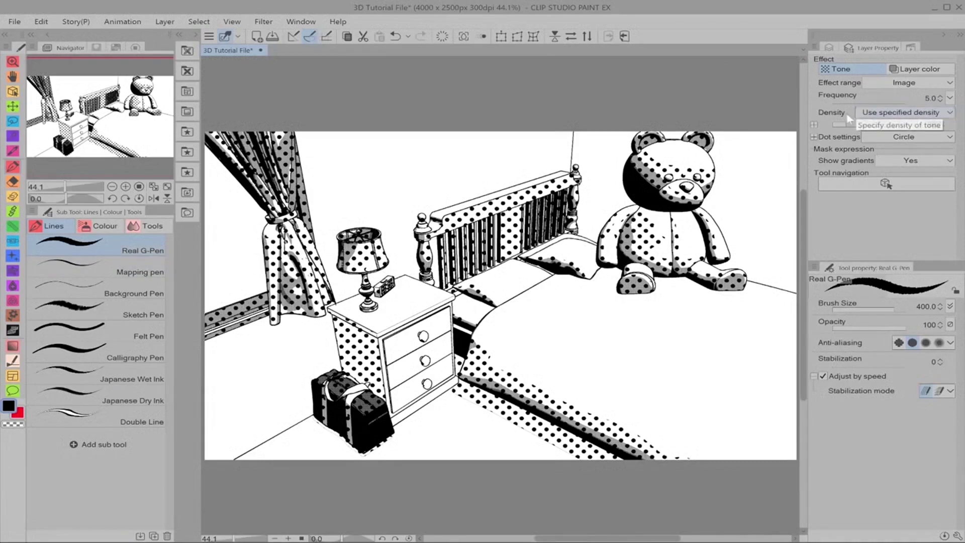
click(950, 98)
click(948, 160)
click(951, 99)
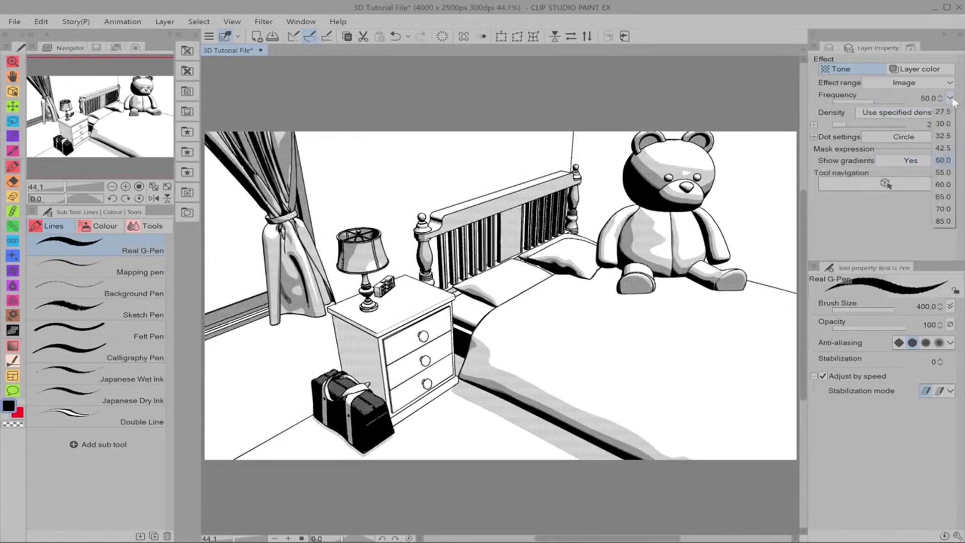
click(949, 221)
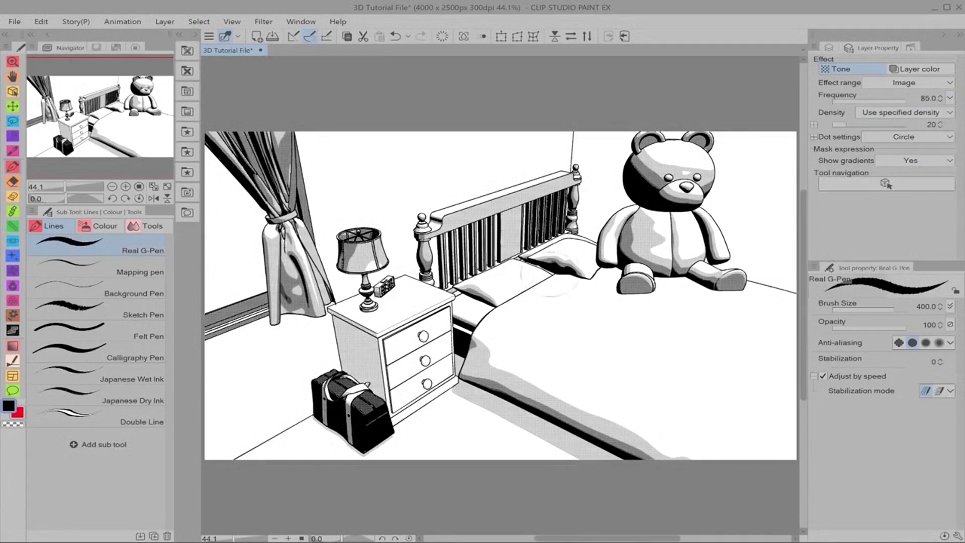
Choose 50.0 from the 20% tone layer's Frequency dropdown.
scroll(654, 225, up, 1)
scroll(658, 243, up, 2)
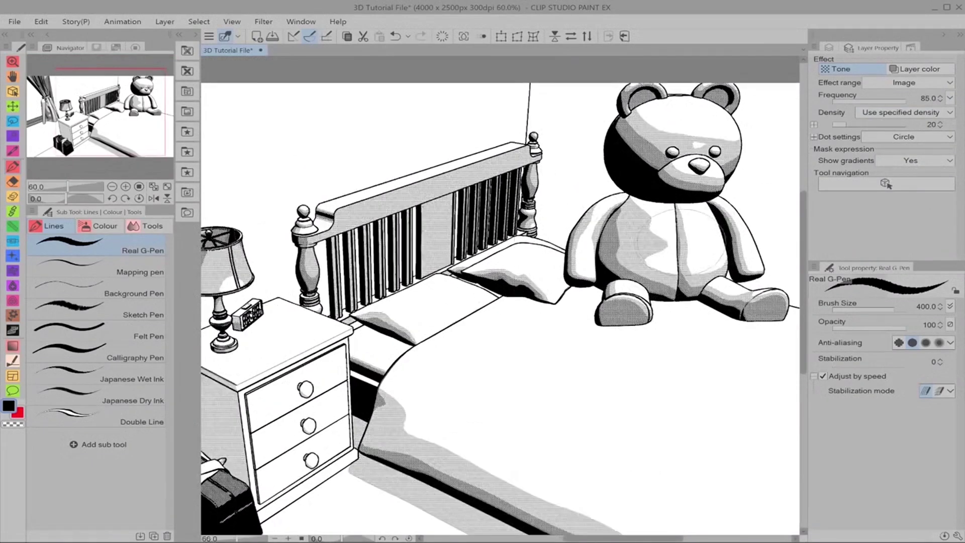
scroll(659, 237, down, 1)
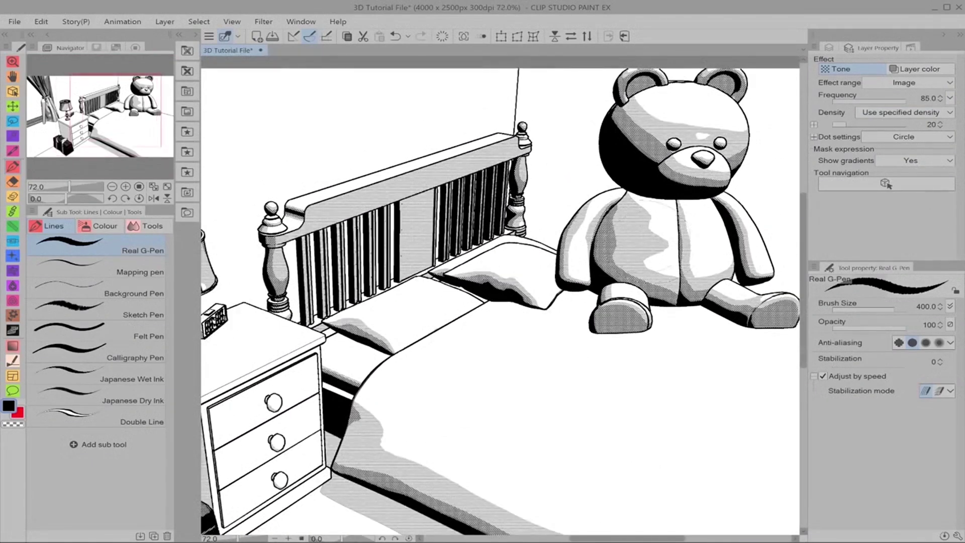
scroll(670, 236, down, 1)
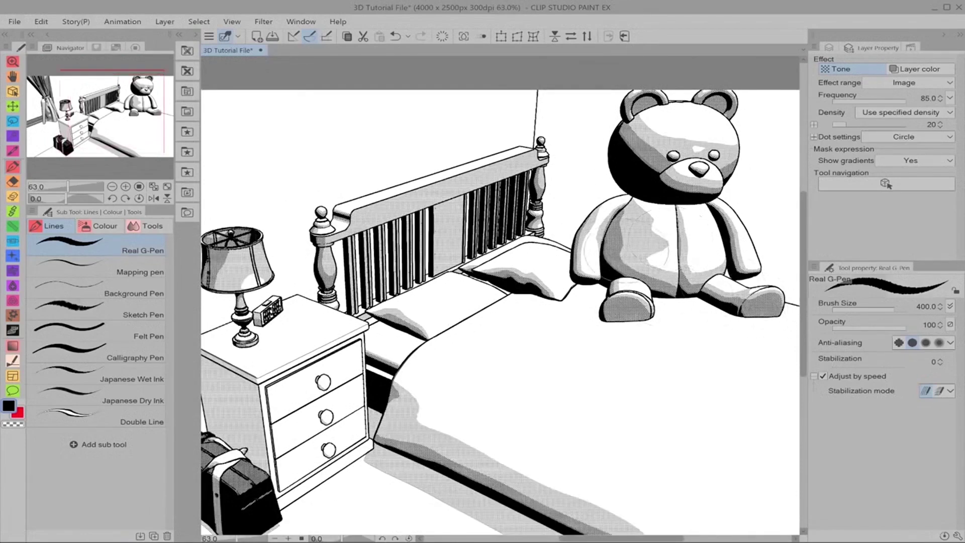
scroll(658, 241, down, 1)
scroll(642, 237, up, 2)
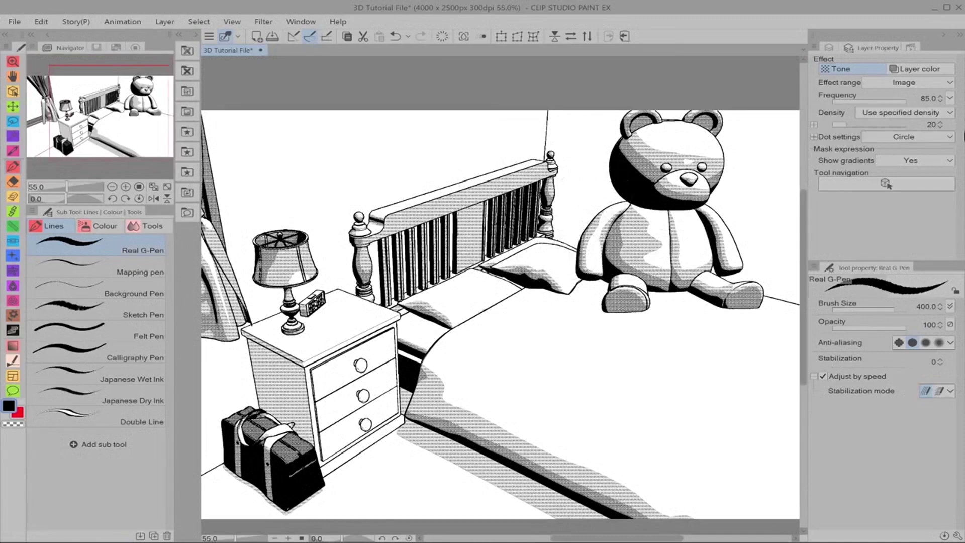
click(950, 97)
click(939, 161)
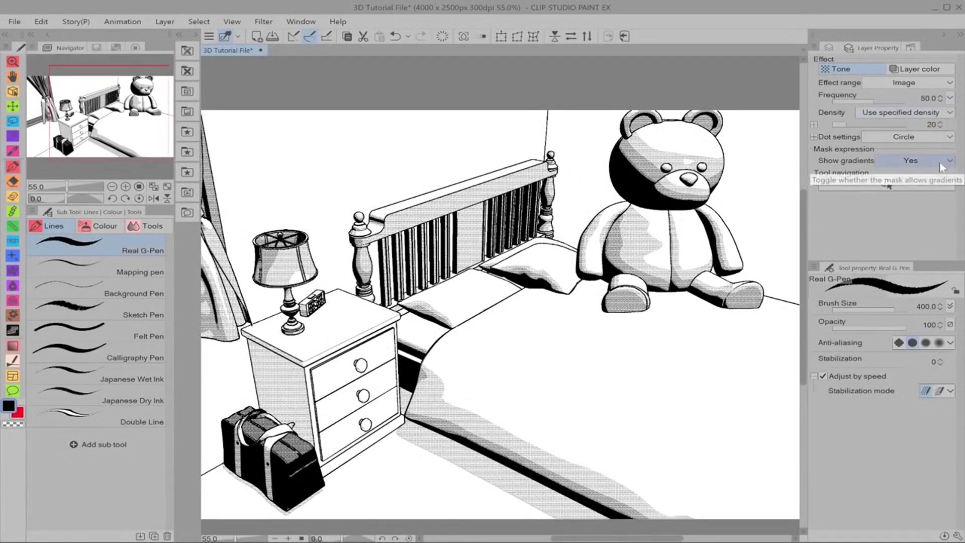
scroll(635, 244, down, 2)
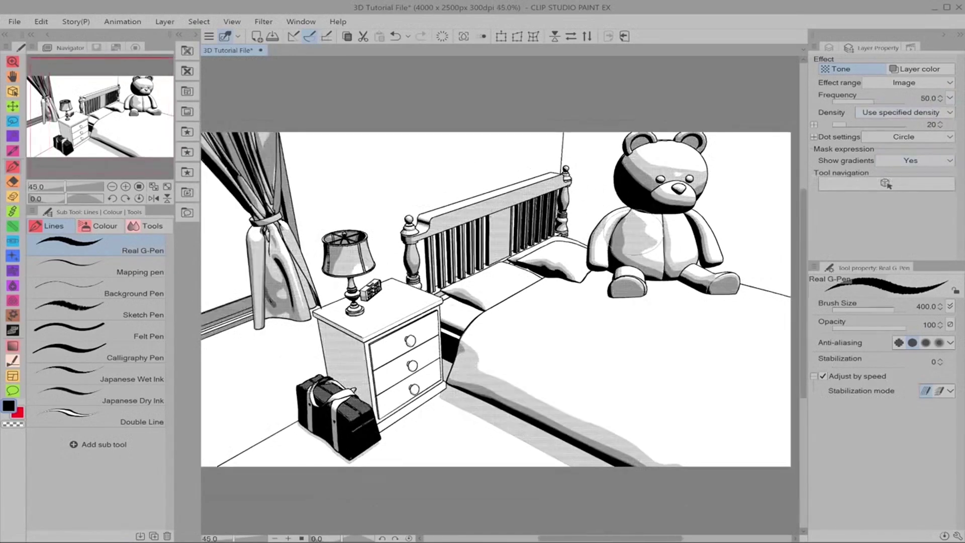
scroll(636, 244, up, 2)
scroll(636, 244, down, 2)
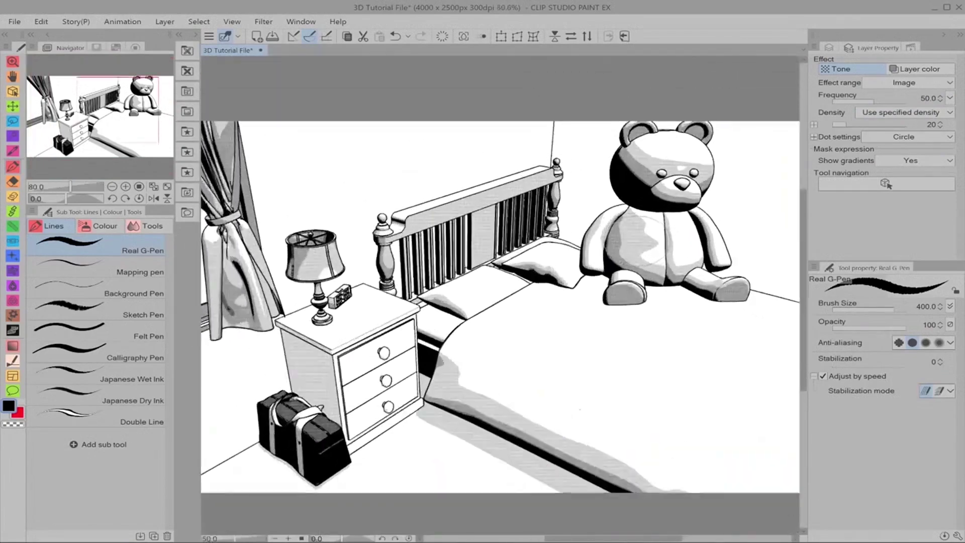
scroll(636, 243, up, 2)
scroll(636, 244, up, 1)
scroll(635, 244, down, 3)
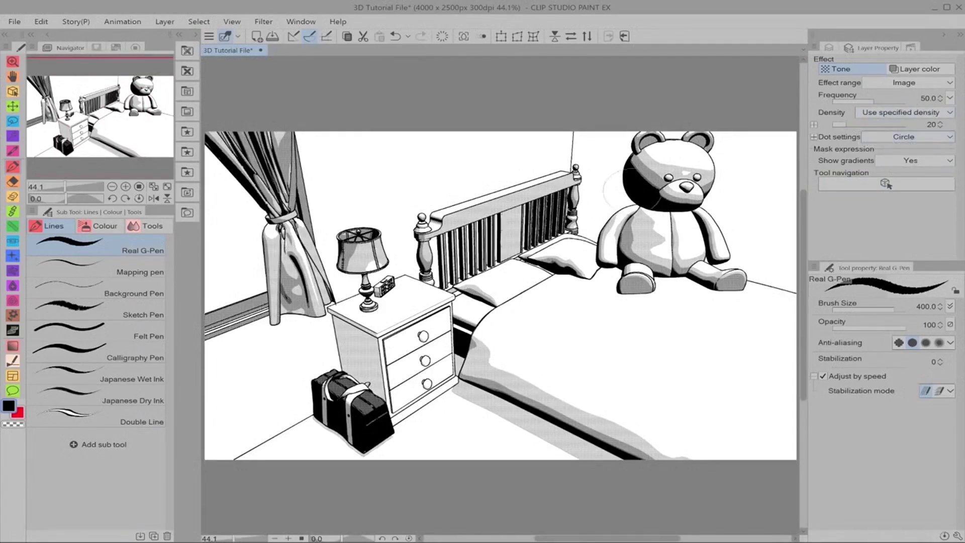
drag(867, 123, 894, 130)
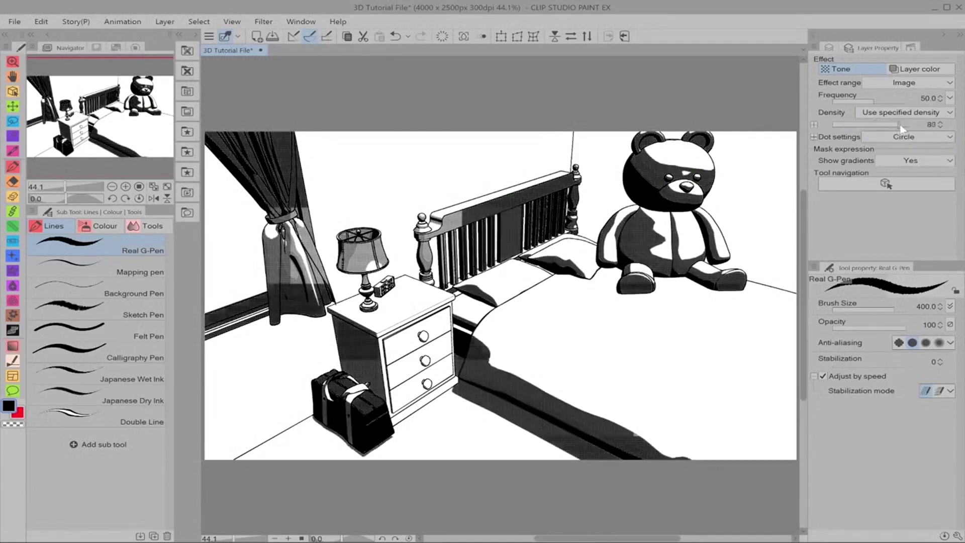
drag(903, 128, 918, 131)
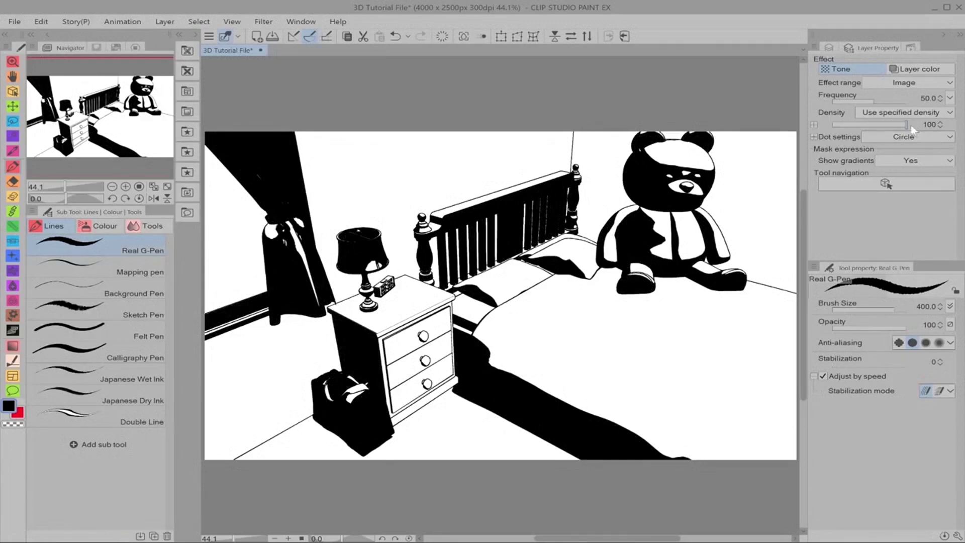
drag(911, 125, 803, 119)
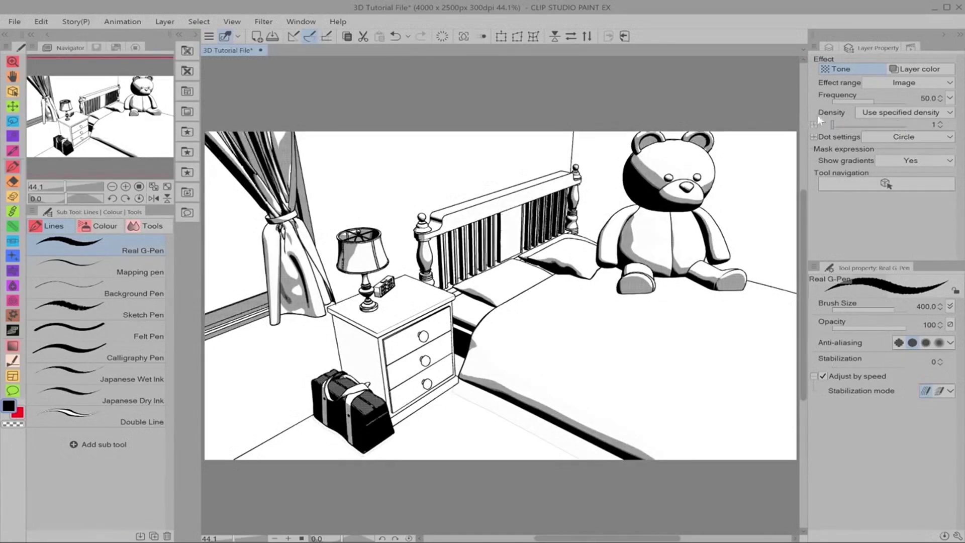
click(839, 124)
click(940, 136)
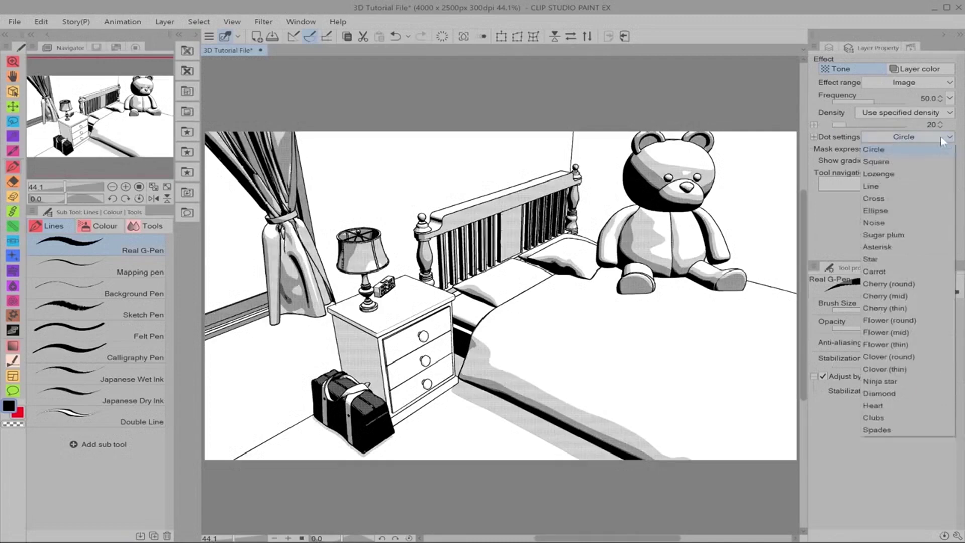
click(900, 405)
drag(875, 104, 819, 100)
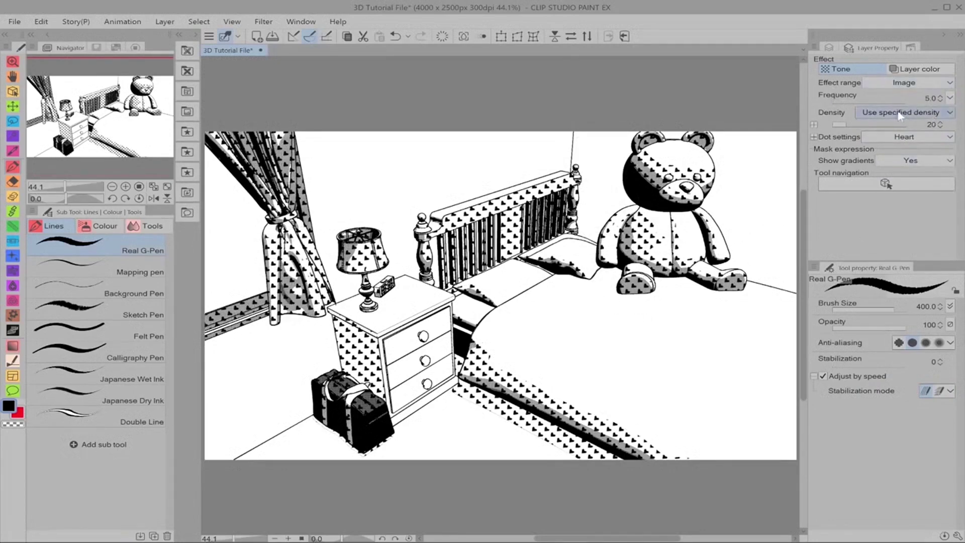
click(814, 124)
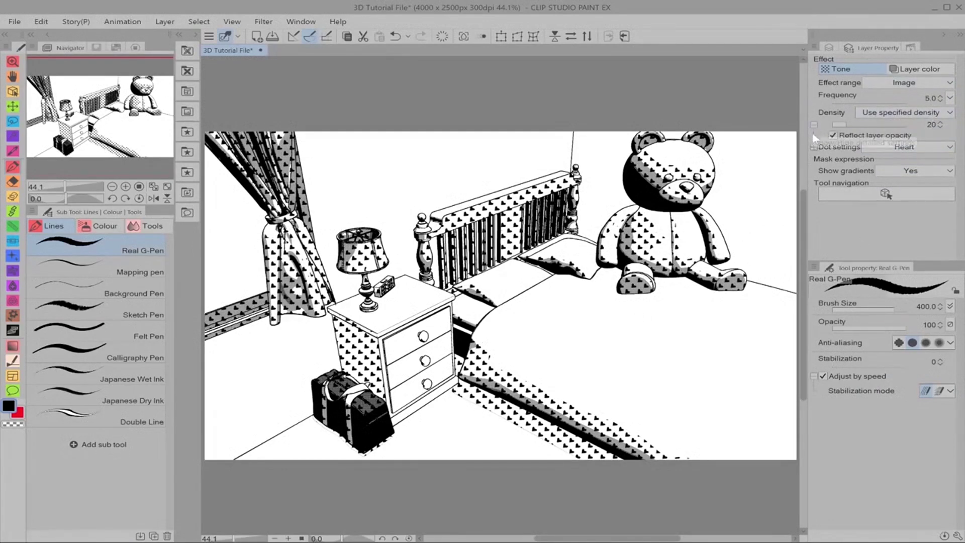
click(814, 124)
click(814, 135)
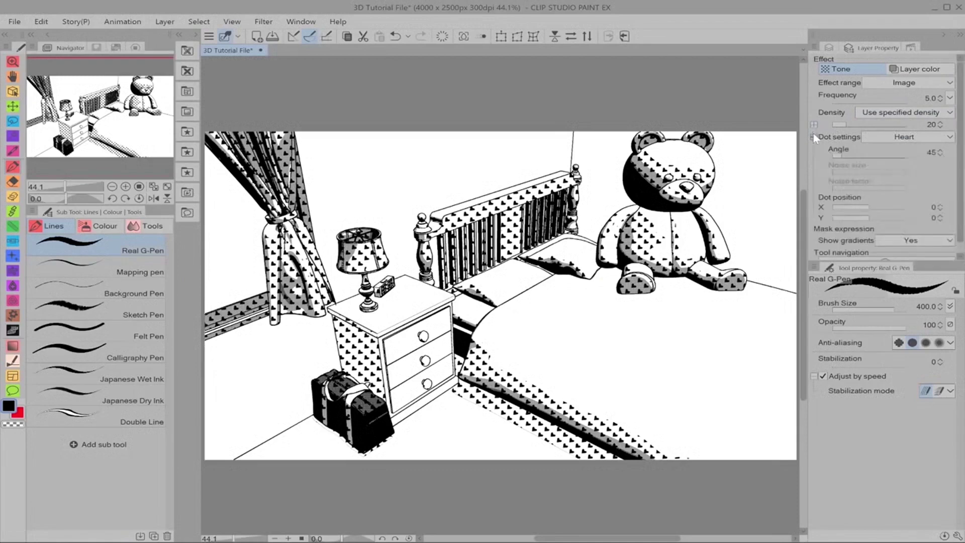
click(939, 152)
key(Return)
click(933, 151)
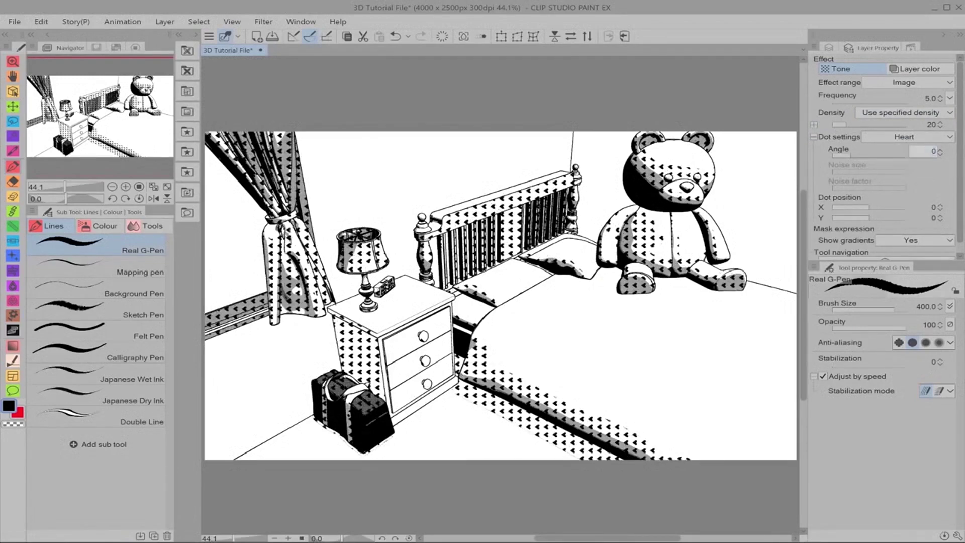
text(0)
key(Return)
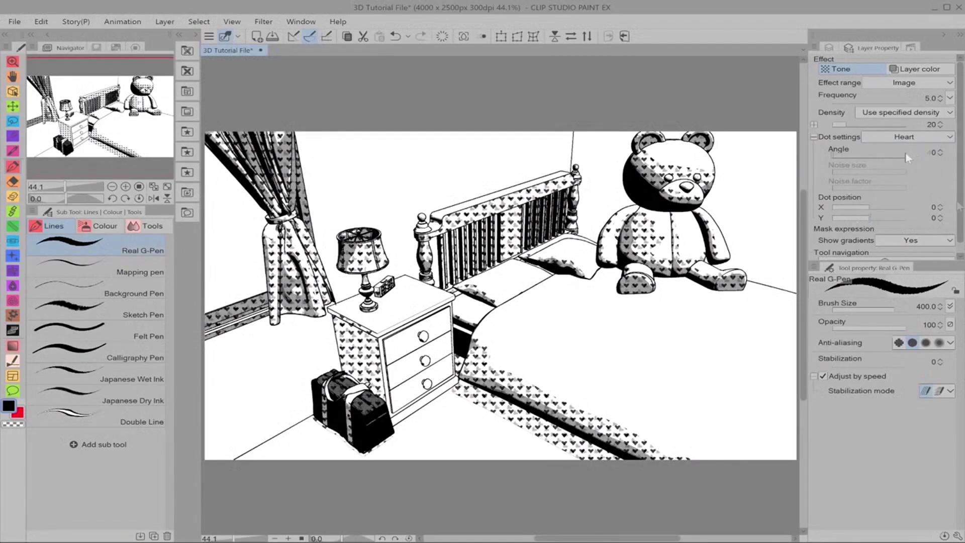
click(918, 137)
click(918, 149)
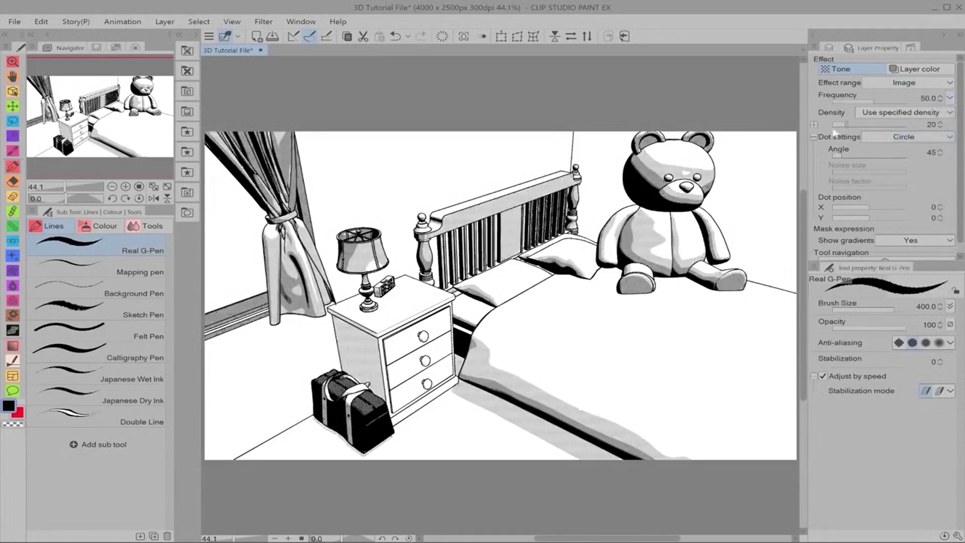
click(814, 136)
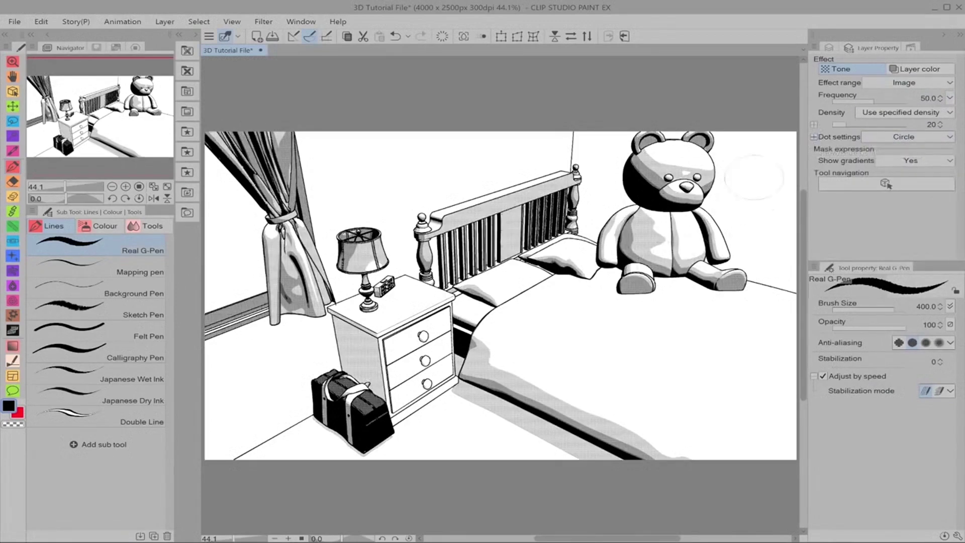
Hide the 60%, 40% and 20% tone layers, with Outline 2 as the working layer.
click(828, 48)
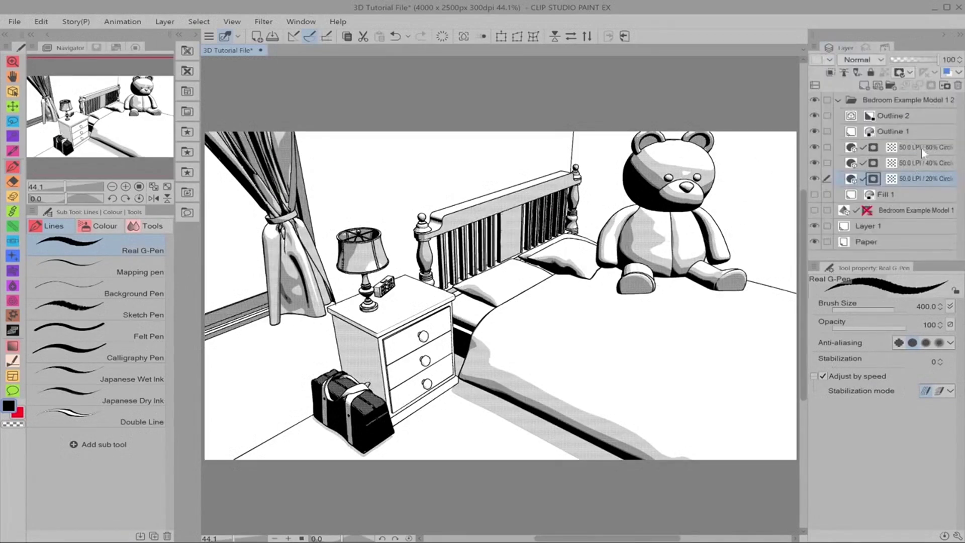
click(815, 147)
click(814, 163)
click(814, 179)
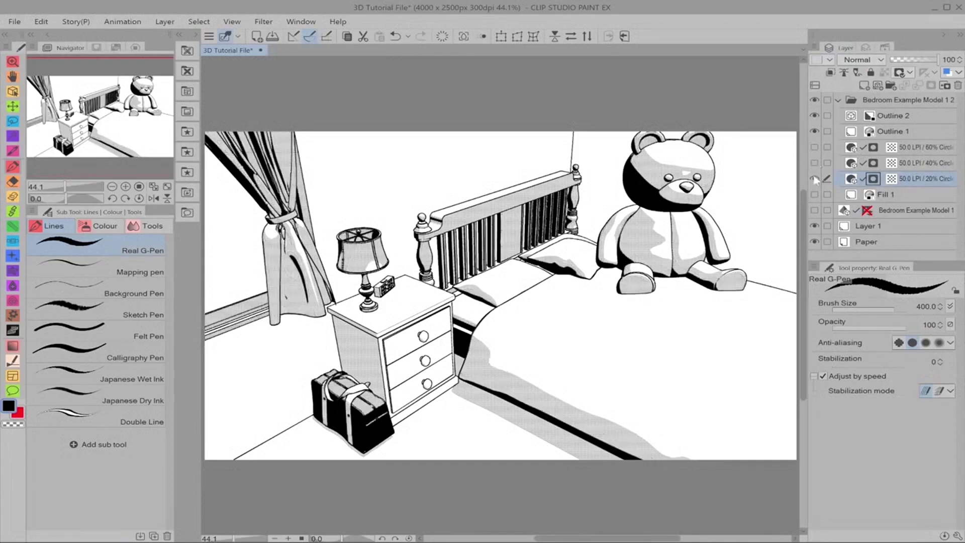
drag(814, 179, 814, 147)
click(915, 115)
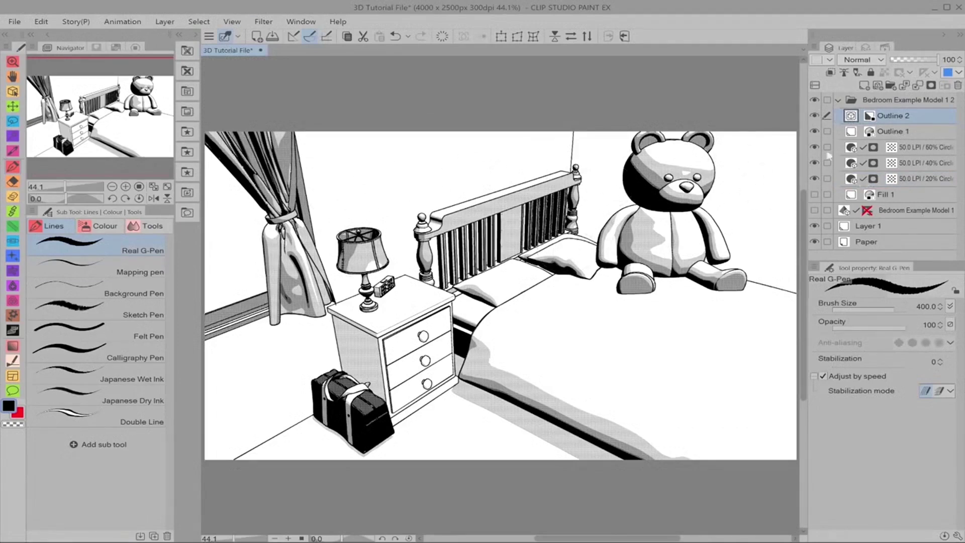
click(815, 131)
click(815, 130)
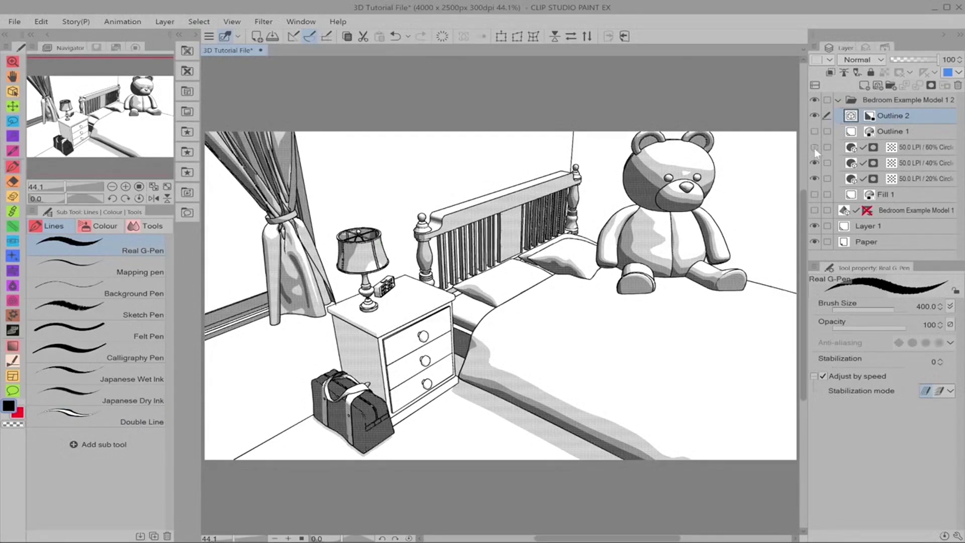
drag(814, 149, 815, 179)
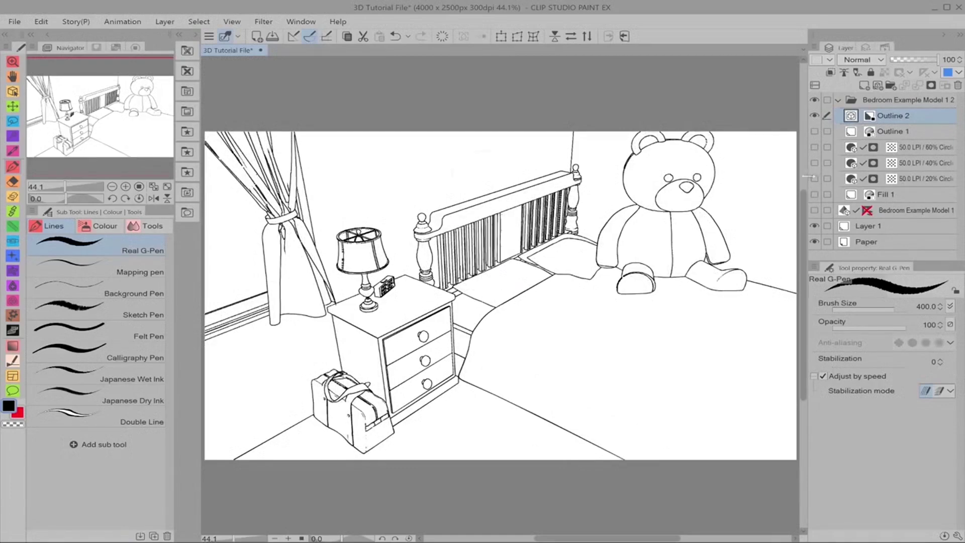
With the Object tool, give Outline 2 Gray expression colour and stronger anti-aliasing.
click(13, 93)
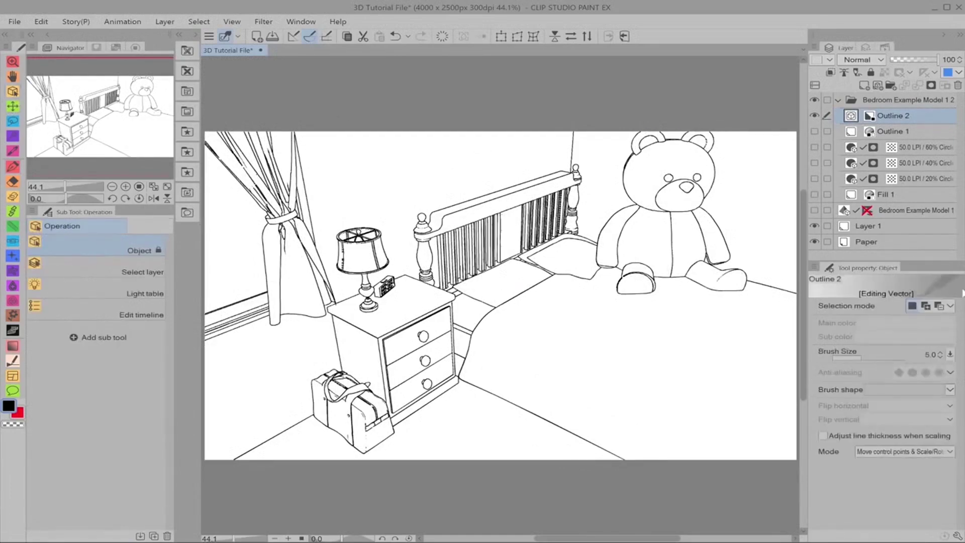
scroll(565, 241, up, 6)
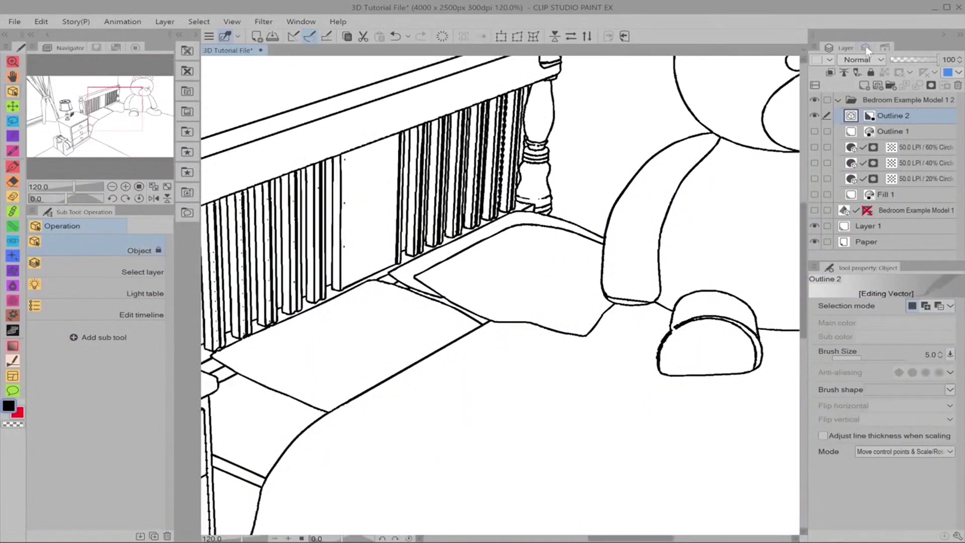
click(866, 47)
click(867, 93)
click(868, 120)
click(926, 373)
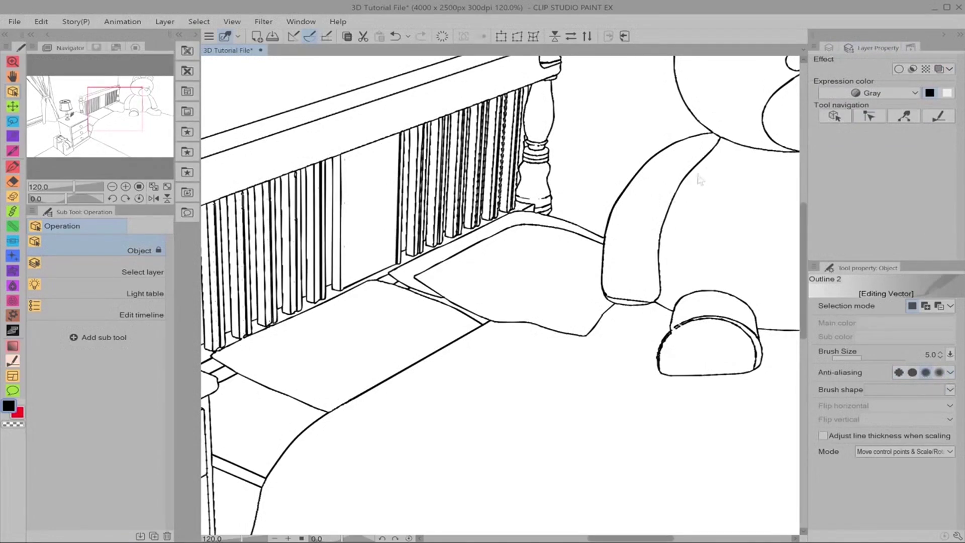
key(h)
drag(690, 190, 439, 276)
drag(521, 230, 539, 258)
Raise Outline 2's overall line width to 8.0, then bring it back to 5.0.
key(o)
click(828, 48)
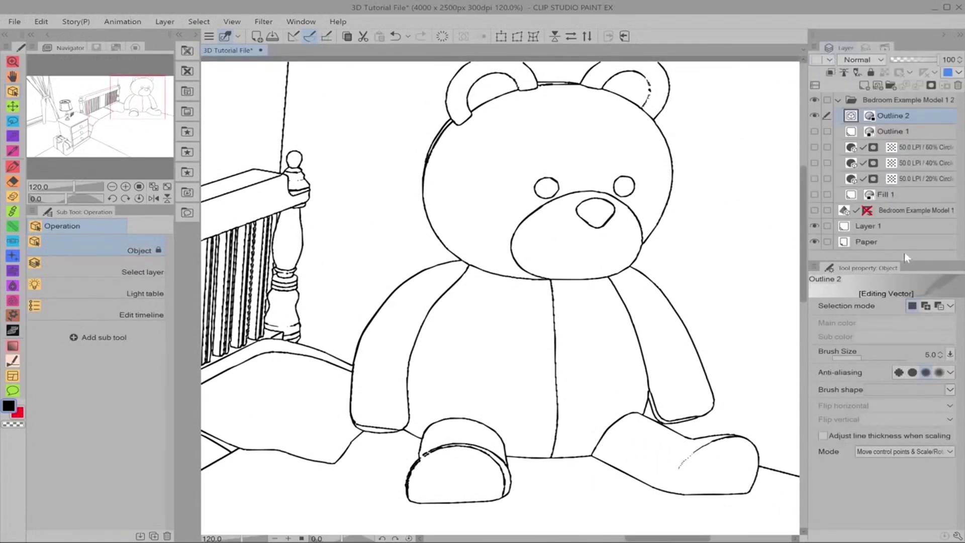
click(939, 353)
click(939, 353)
click(939, 354)
click(940, 357)
click(940, 357)
click(940, 357)
Thicken the bear's shoulder, boot, chin, head, ear and arm lines, undoing the last lower-arm pass.
click(9, 365)
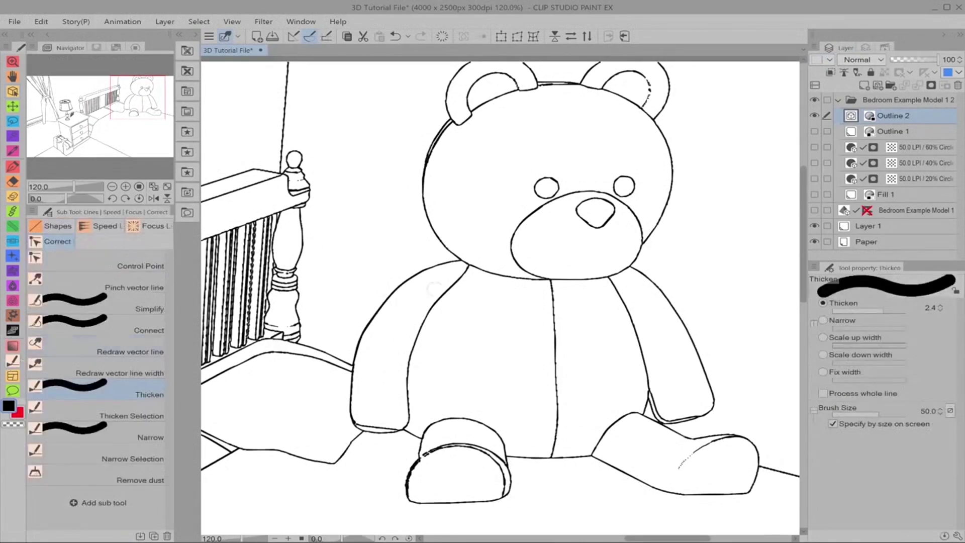
mouse_move(466, 273)
mouse_down()
mouse_move(459, 265)
mouse_move(468, 271)
mouse_up()
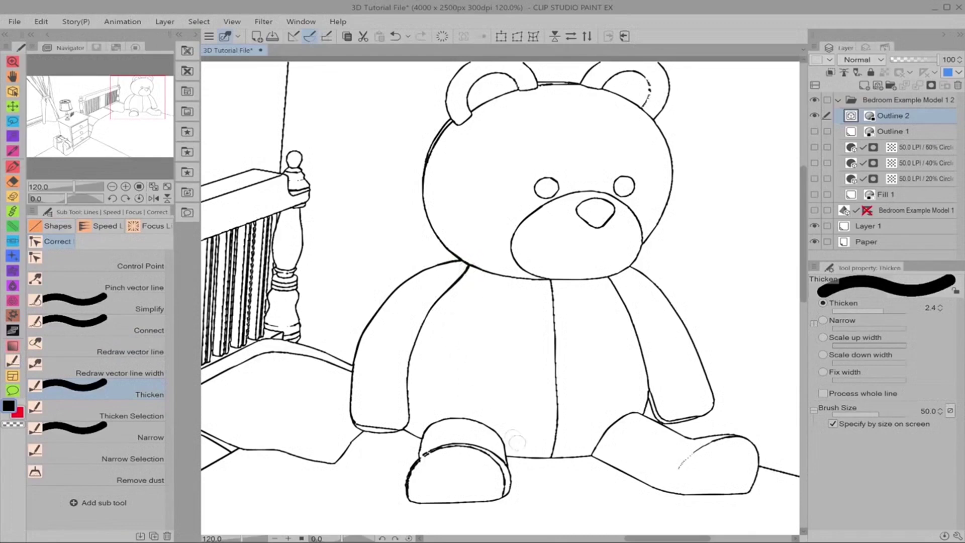
mouse_move(512, 441)
mouse_down()
mouse_move(505, 466)
mouse_move(586, 455)
mouse_up()
drag(546, 295, 551, 285)
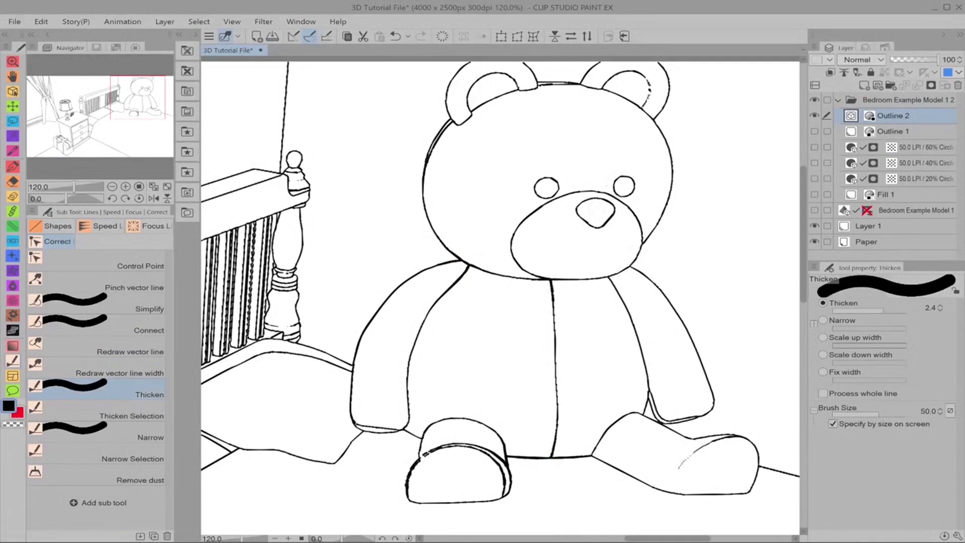
mouse_move(578, 87)
mouse_down()
mouse_move(490, 104)
mouse_move(473, 113)
mouse_up()
drag(646, 106, 667, 98)
drag(626, 261, 676, 301)
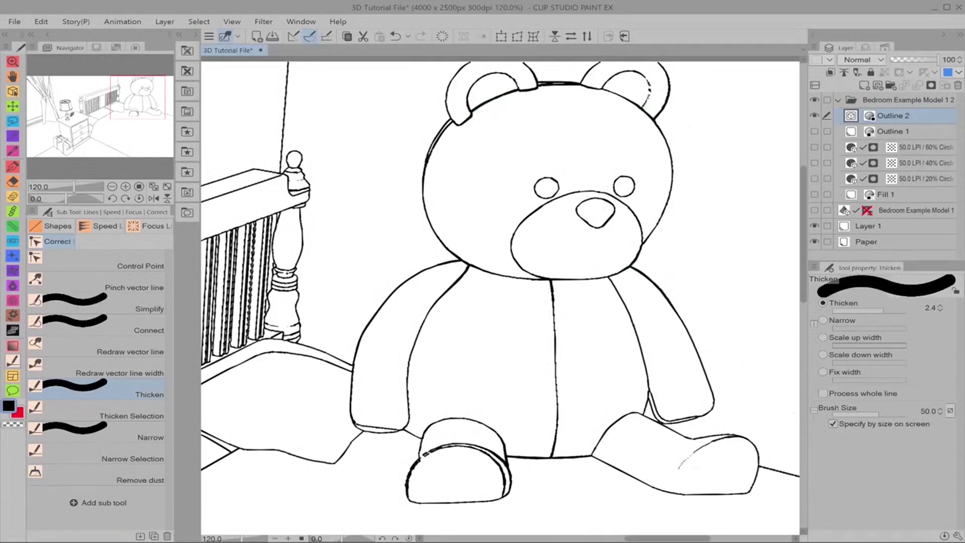
mouse_move(686, 423)
mouse_down()
mouse_move(646, 390)
mouse_move(593, 455)
mouse_up()
key(ctrl+z)
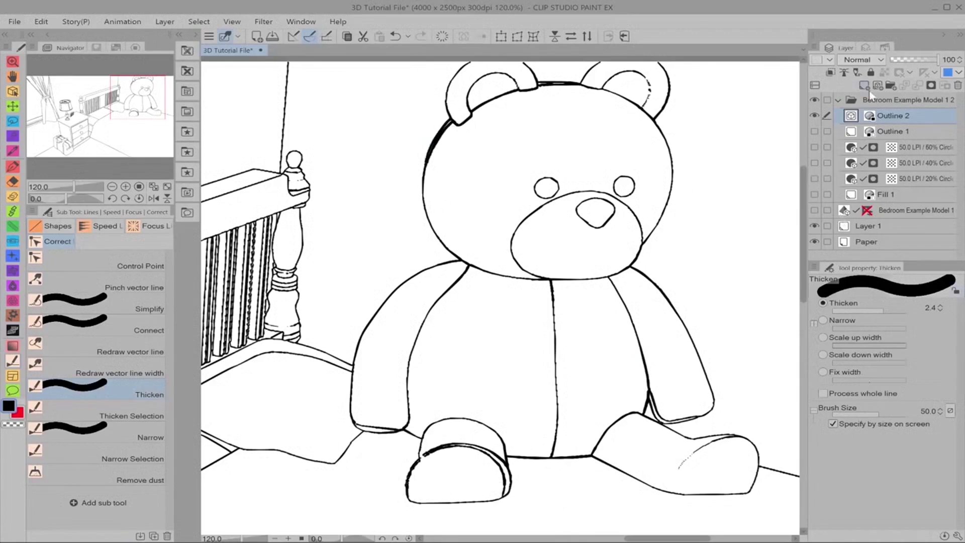
Apply a new brush shape to Outline 2's lines and set brush size 20, then 19.
key(o)
click(950, 389)
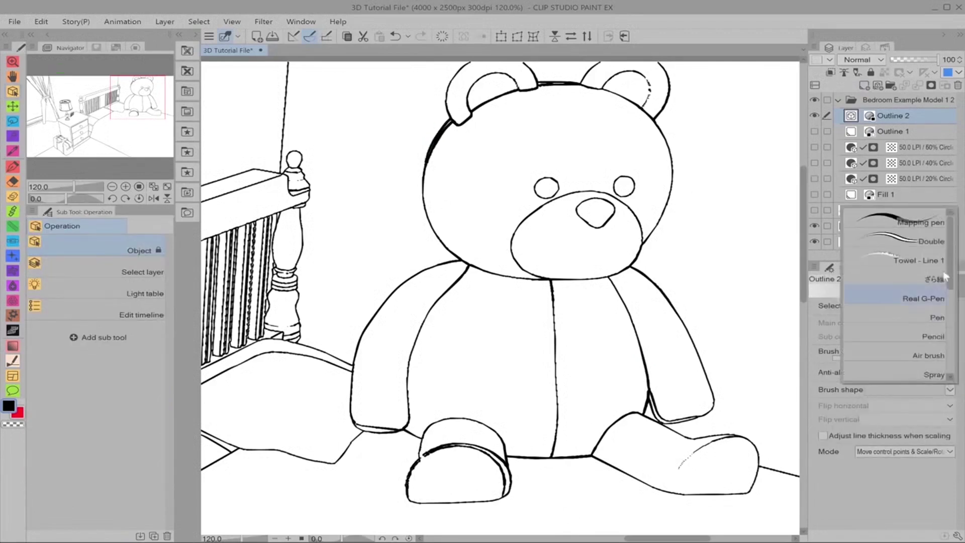
scroll(912, 279, down, 3)
click(912, 279)
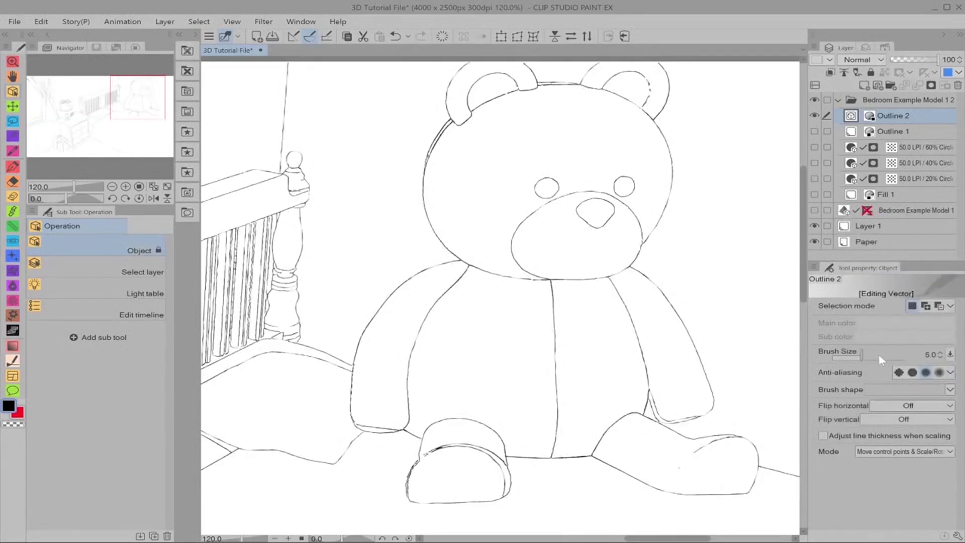
click(928, 354)
text(20)
key(Escape)
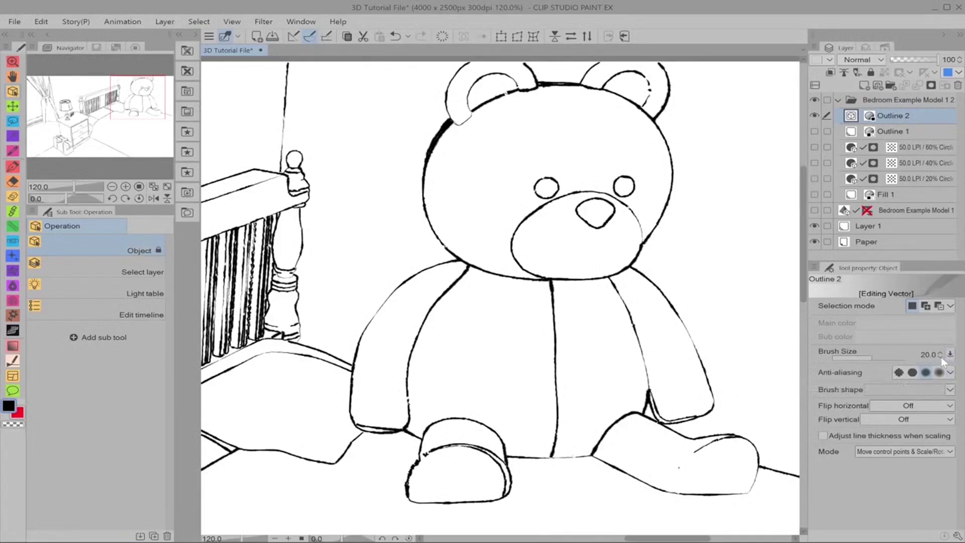
click(940, 357)
scroll(493, 292, down, 5)
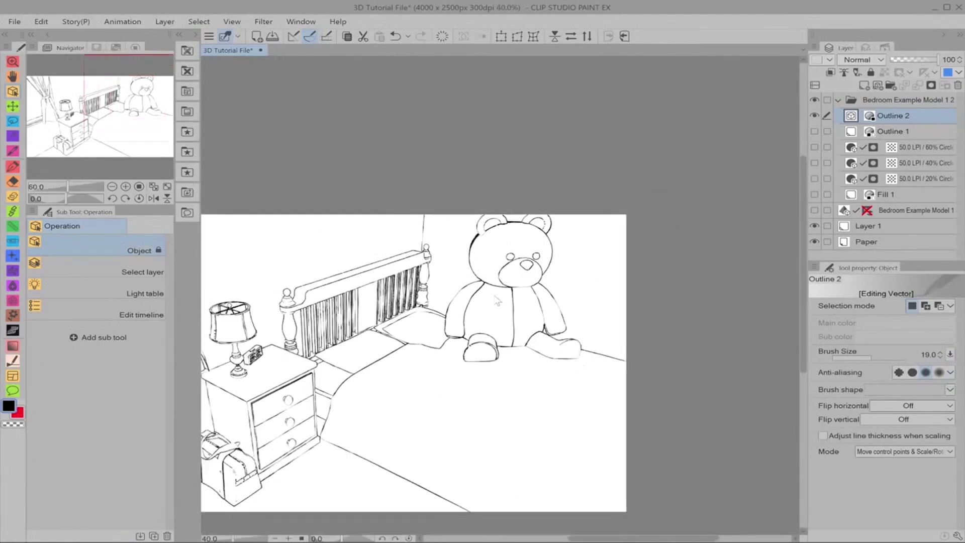
Duplicate the Outline 2 layer and select the lower copy.
key(h)
key(ctrl+0)
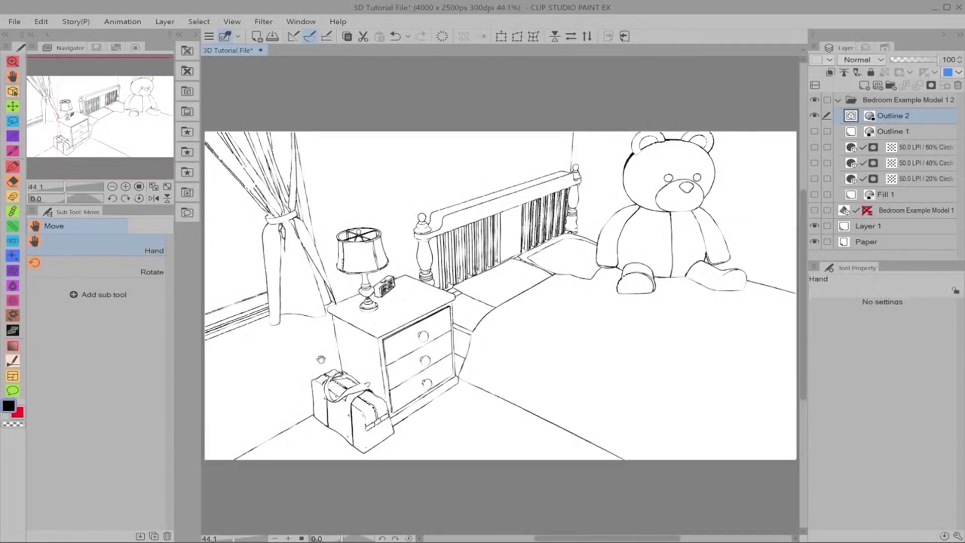
right_click(890, 119)
click(890, 131)
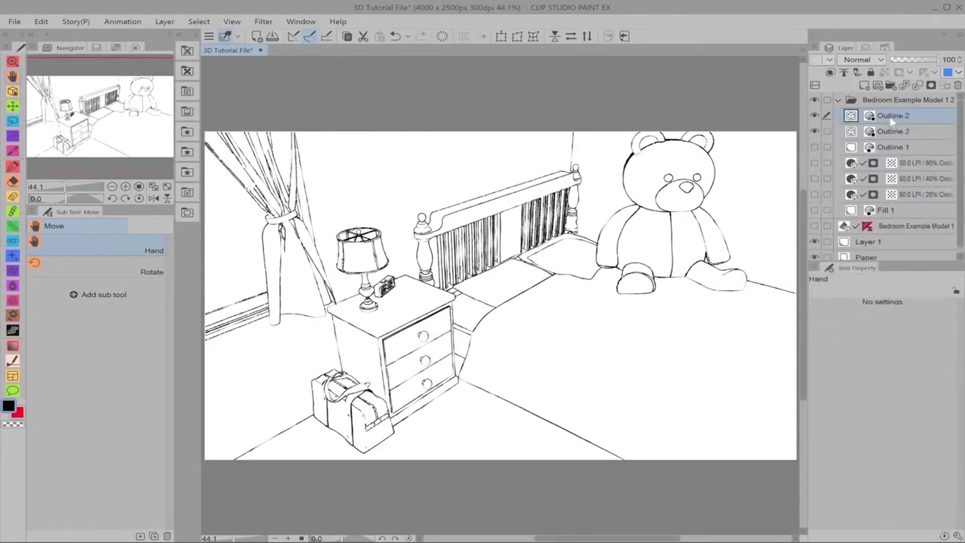
click(892, 132)
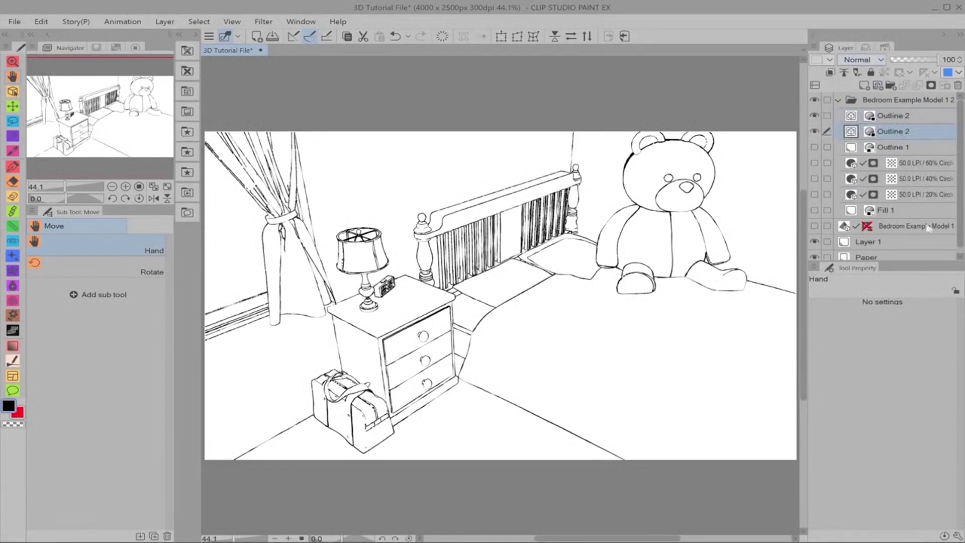
Give the copy's lines a different brush shape and thin them from 5 down to 2.0.
key(o)
click(949, 390)
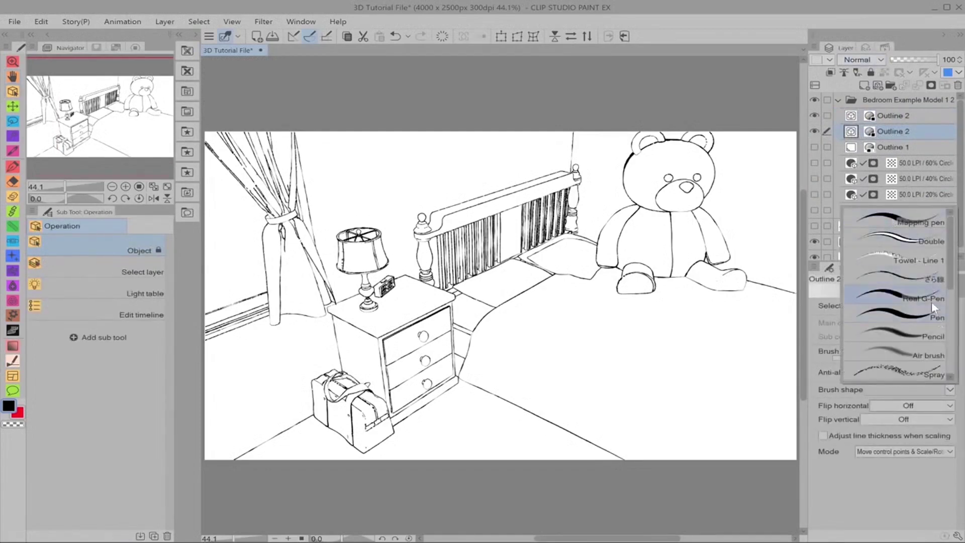
click(931, 301)
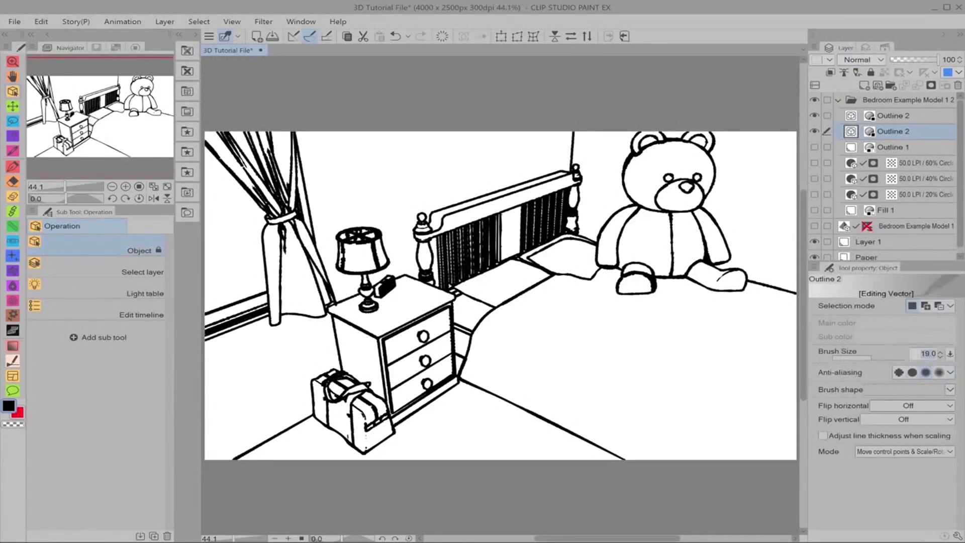
text(5)
key(Return)
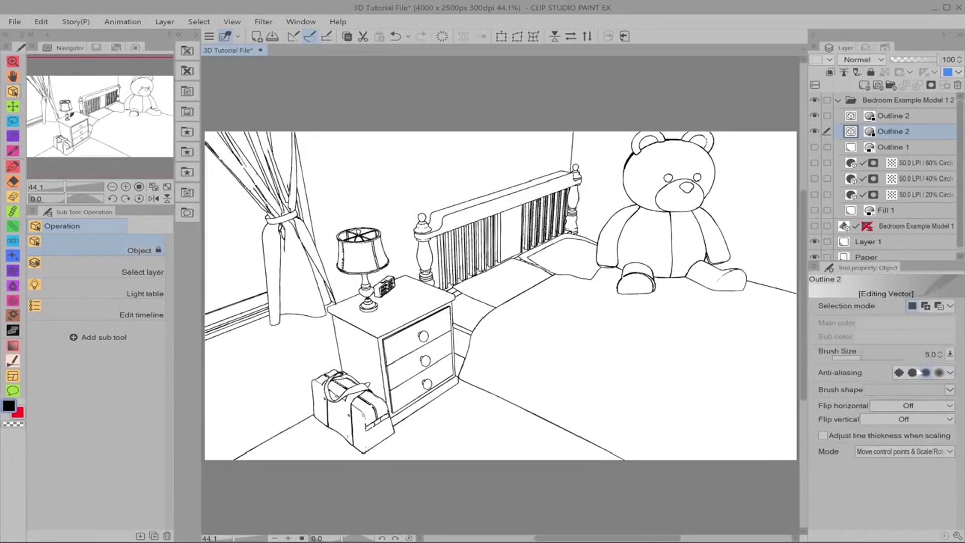
click(940, 357)
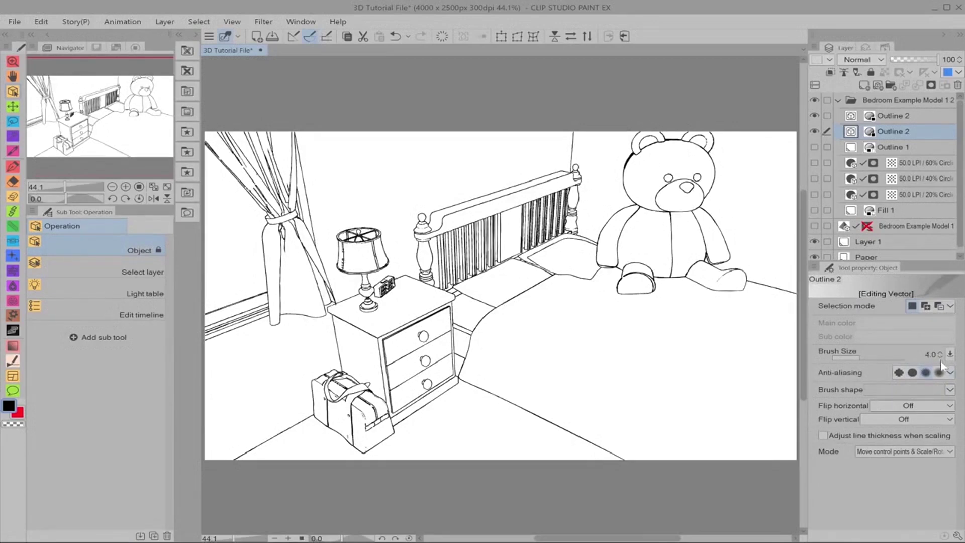
click(940, 357)
click(941, 357)
Show the lower Outline 2 copy and merge the upper Outline 2 down into it.
scroll(719, 182, up, 5)
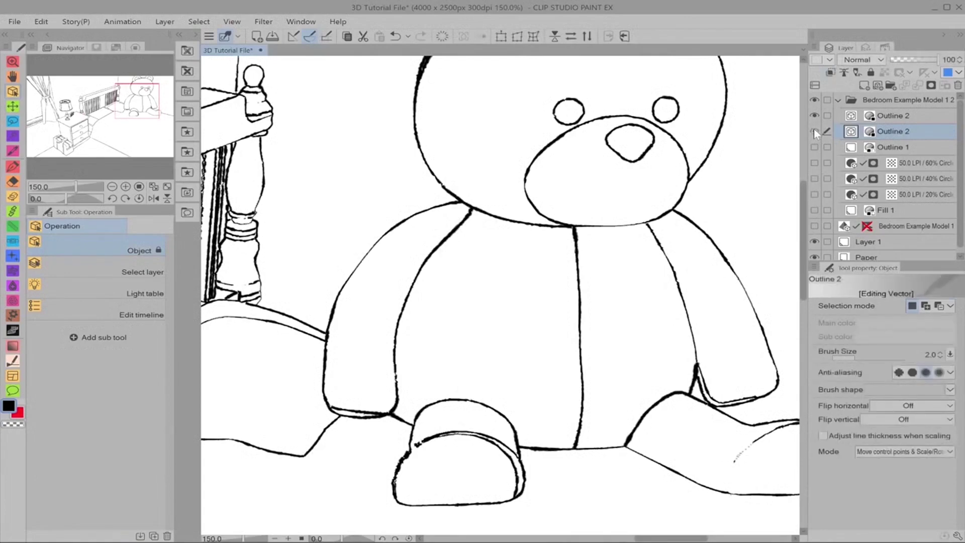
click(814, 131)
scroll(596, 143, down, 3)
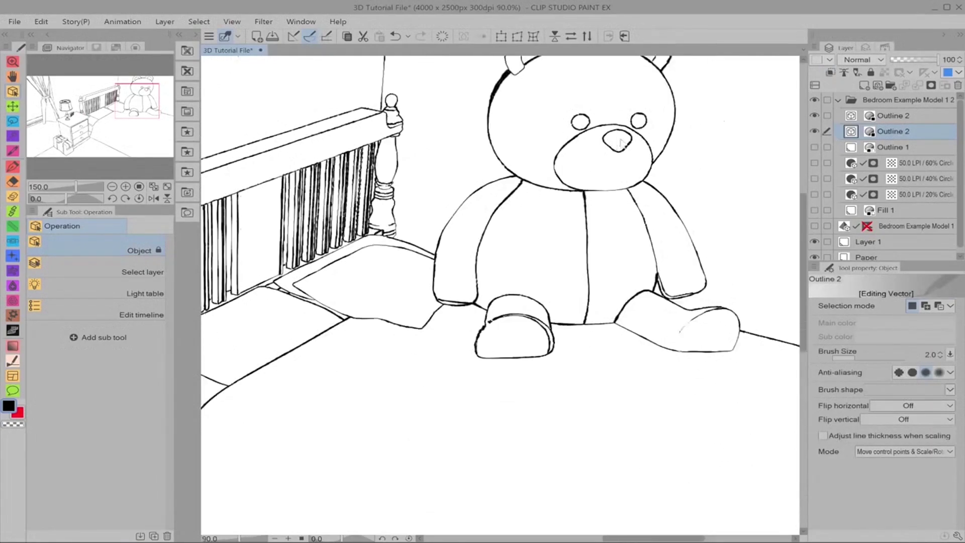
scroll(608, 191, up, 1)
click(921, 120)
click(907, 86)
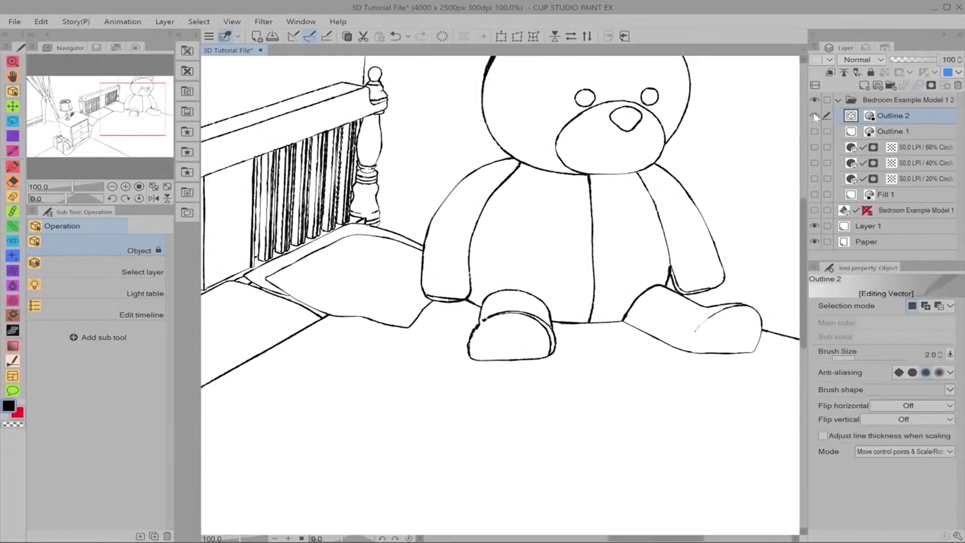
key(ctrl+0)
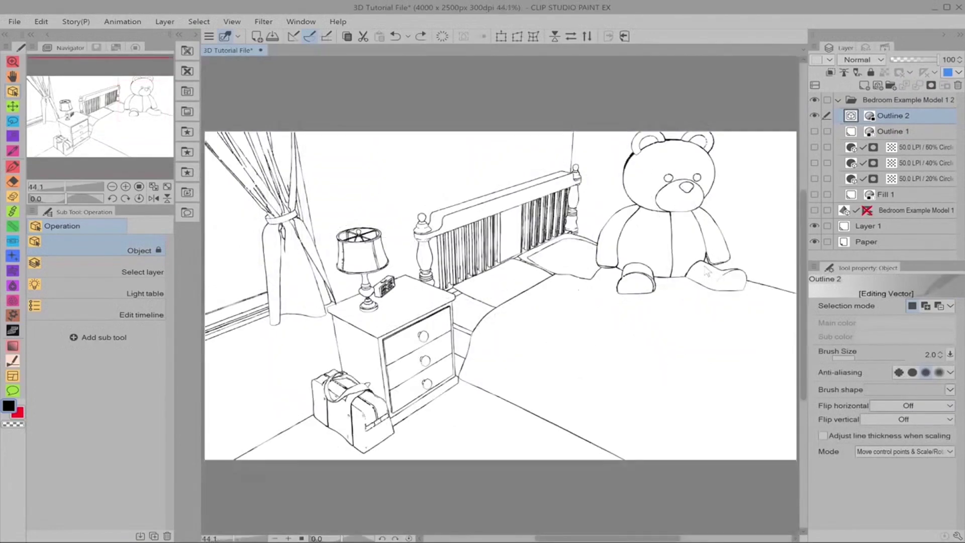
scroll(693, 237, up, 3)
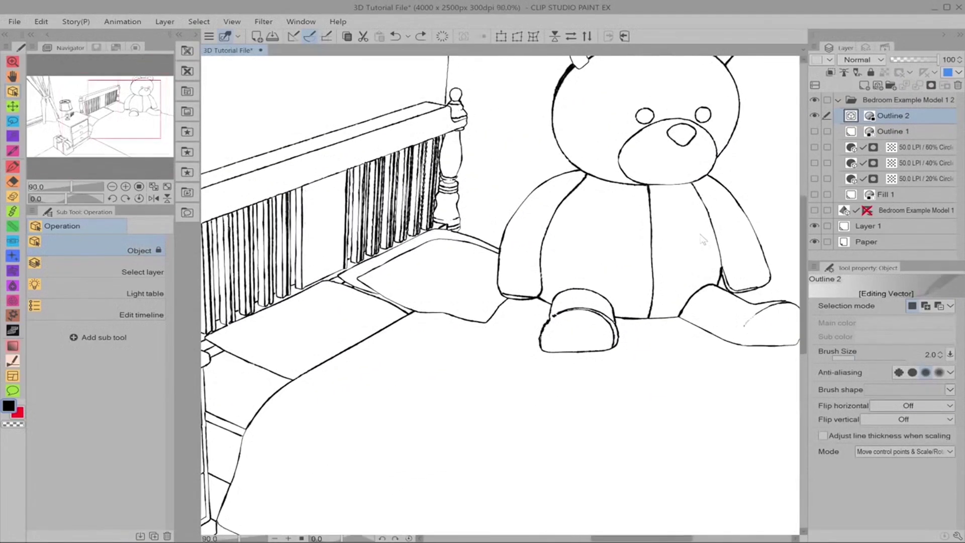
scroll(707, 234, up, 5)
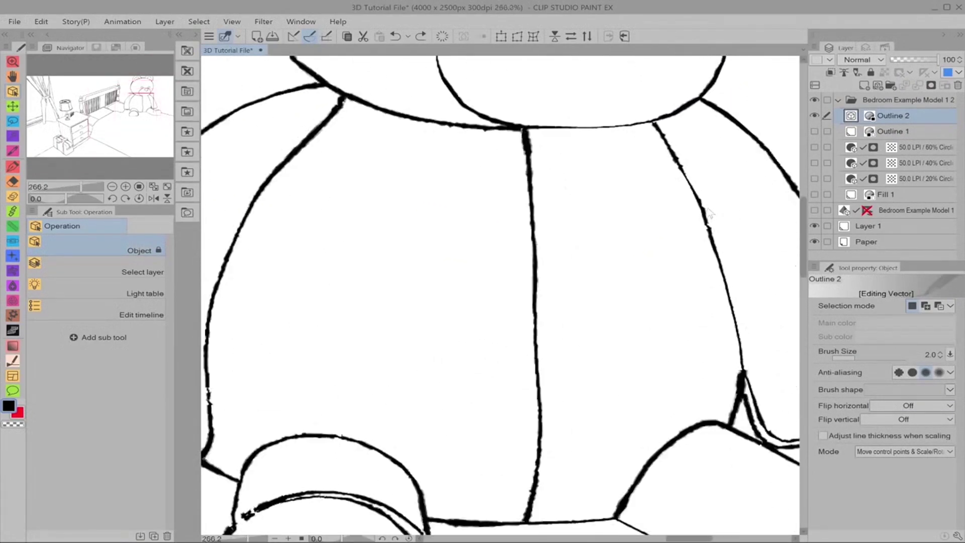
scroll(709, 214, up, 8)
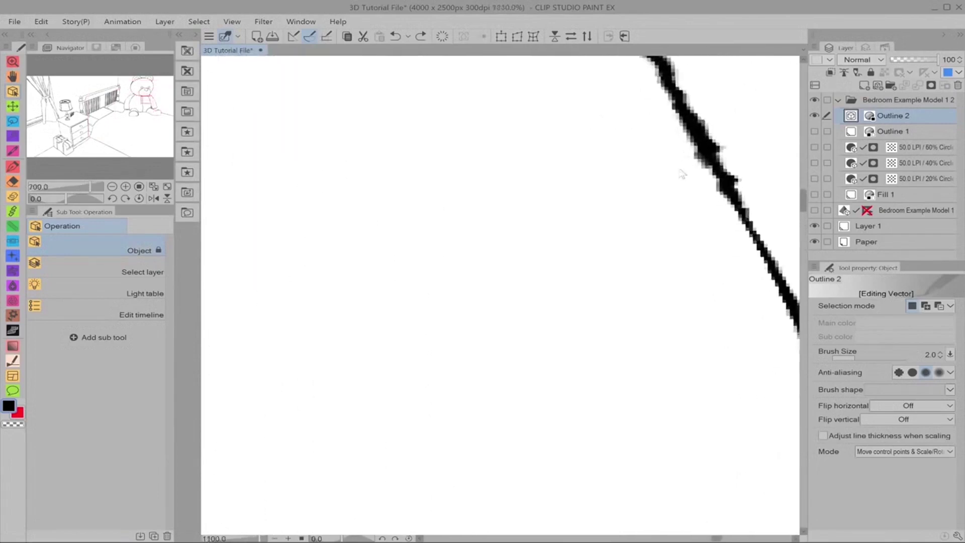
scroll(682, 173, down, 8)
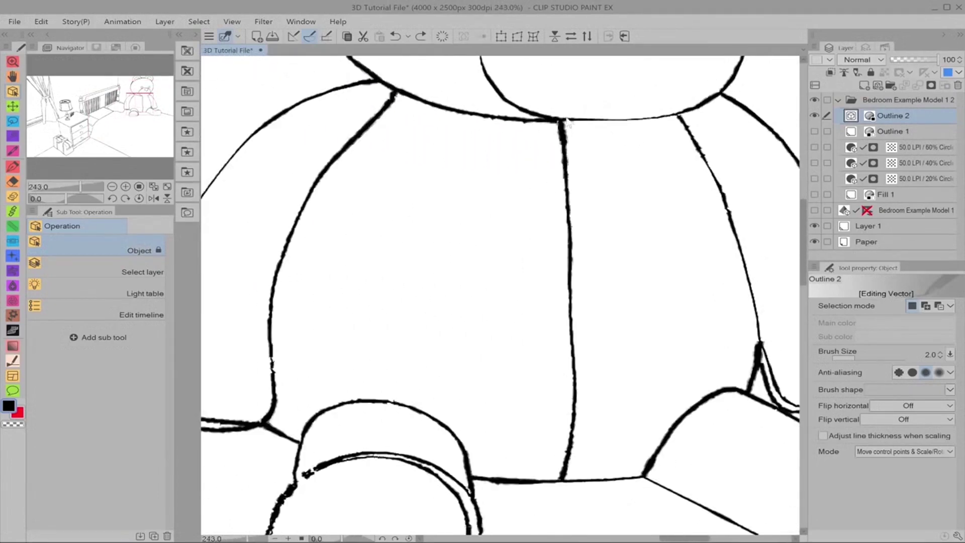
scroll(570, 480, up, 9)
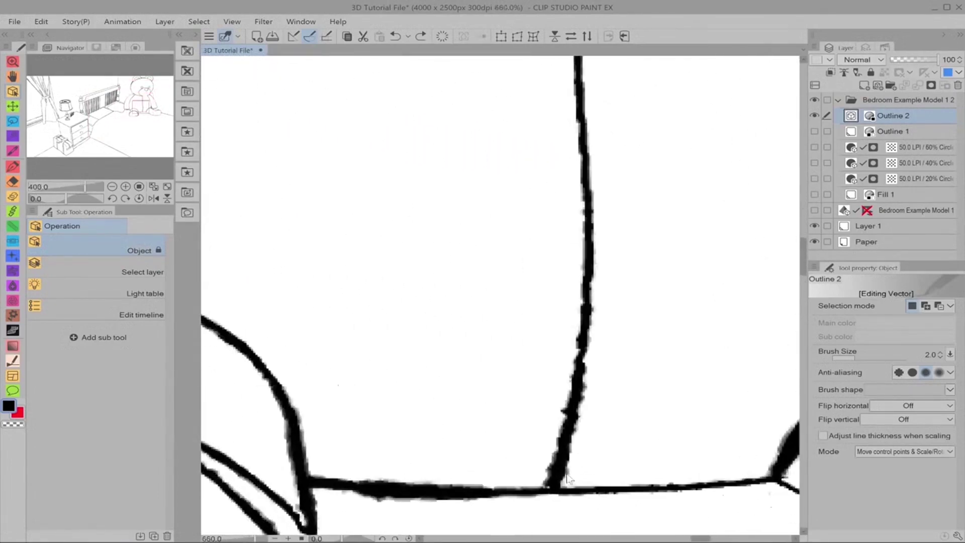
Preview Outline 2's expression colour as Monochrome in its layer properties.
click(865, 47)
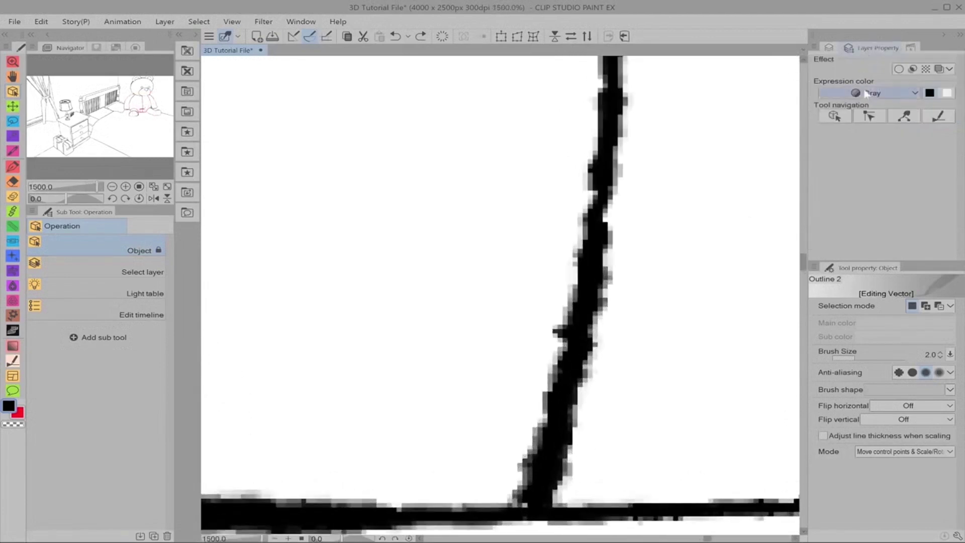
click(874, 93)
click(868, 135)
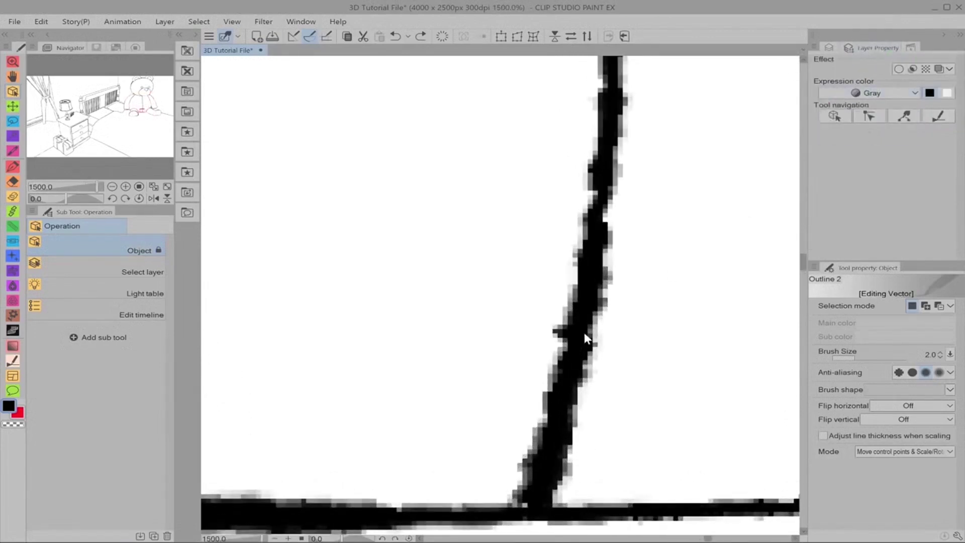
Fit the whole bedroom page in the window and return to the layer list.
scroll(605, 302, down, 10)
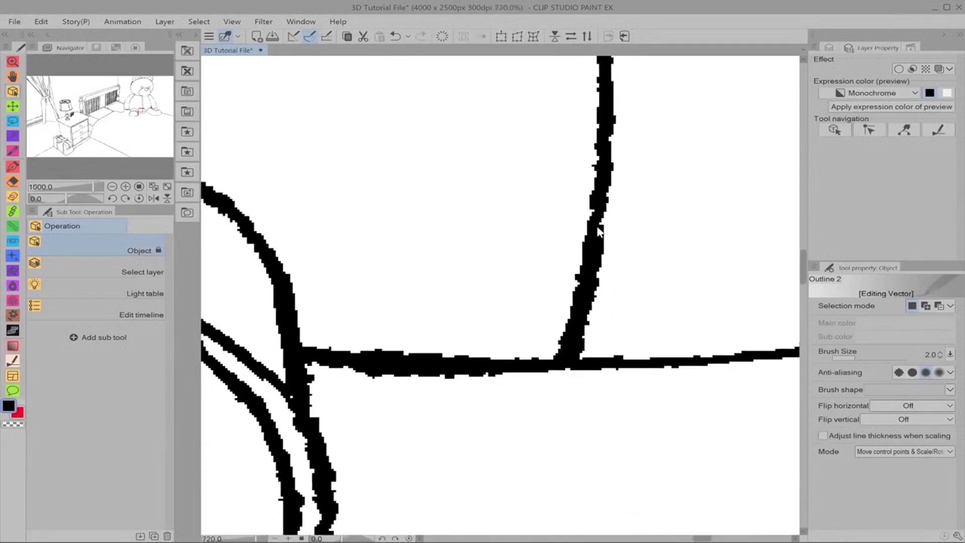
scroll(606, 244, down, 6)
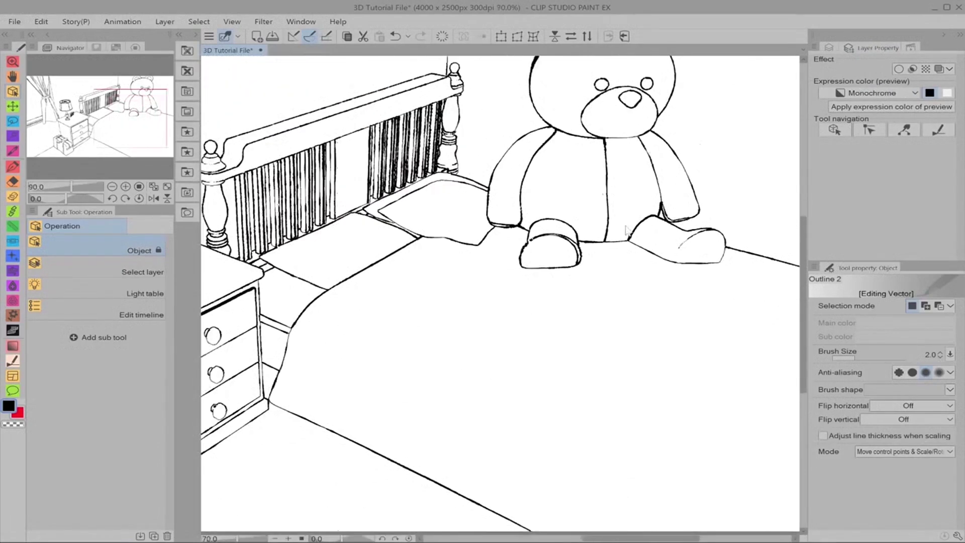
key(ctrl+0)
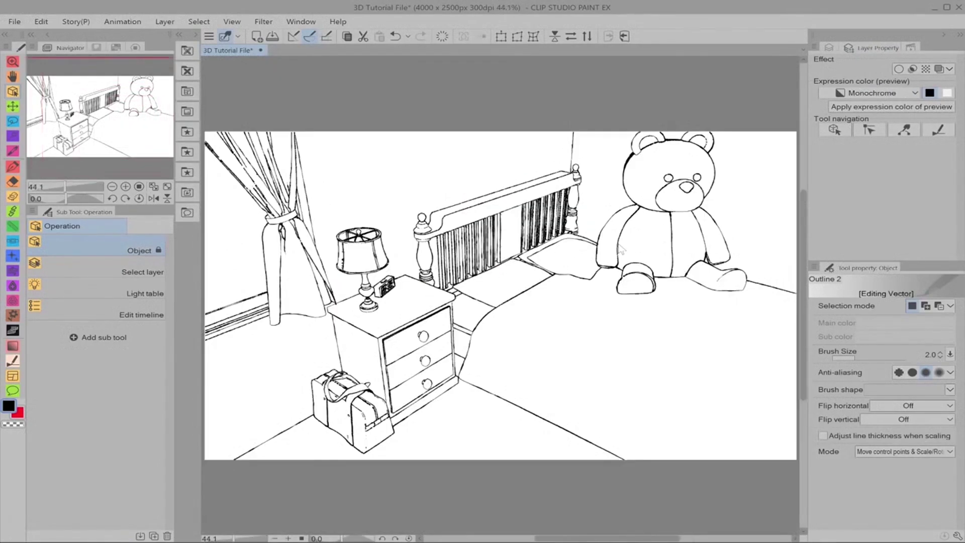
click(835, 47)
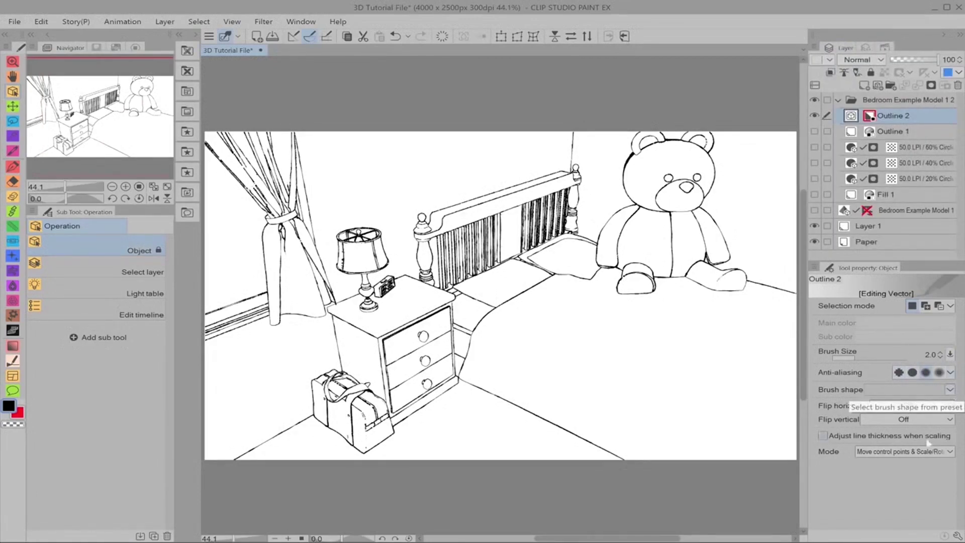
With an enlarged vector eraser, remove the stray dots along the lamp shade's left side and under its rim.
scroll(940, 354, up, 3)
scroll(731, 289, up, 1)
key(h)
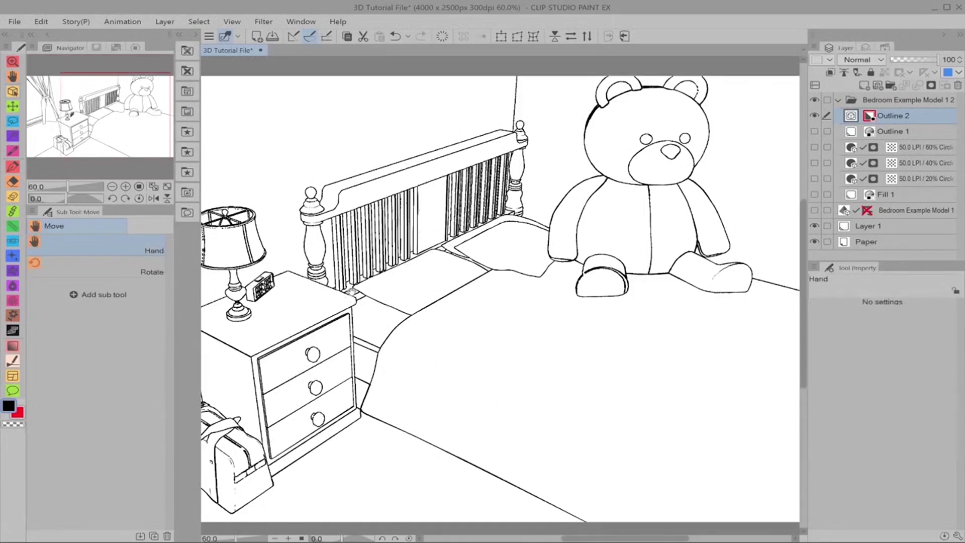
mouse_move(352, 295)
mouse_down()
mouse_move(590, 262)
mouse_move(627, 161)
mouse_move(693, 386)
mouse_move(685, 268)
mouse_up()
key(e)
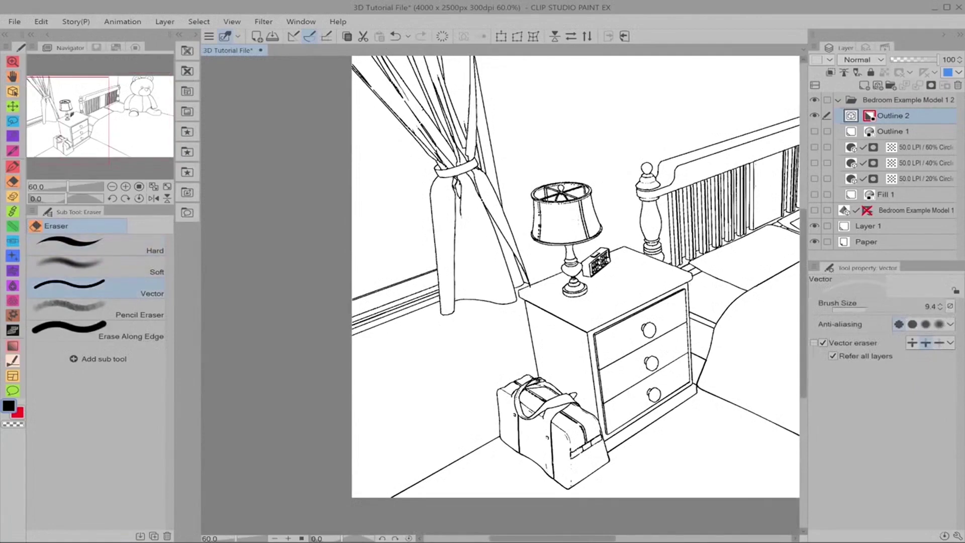
scroll(553, 209, up, 6)
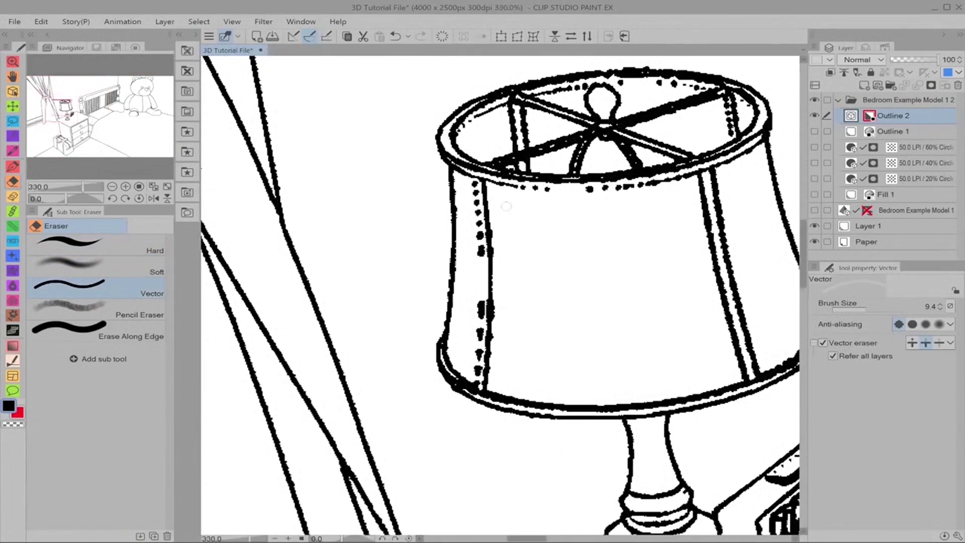
key(])
key(])
key(])
key(])
drag(484, 184, 467, 291)
drag(467, 327, 473, 369)
mouse_move(647, 175)
mouse_down()
mouse_move(630, 191)
mouse_move(598, 198)
mouse_move(535, 193)
mouse_move(632, 189)
mouse_up()
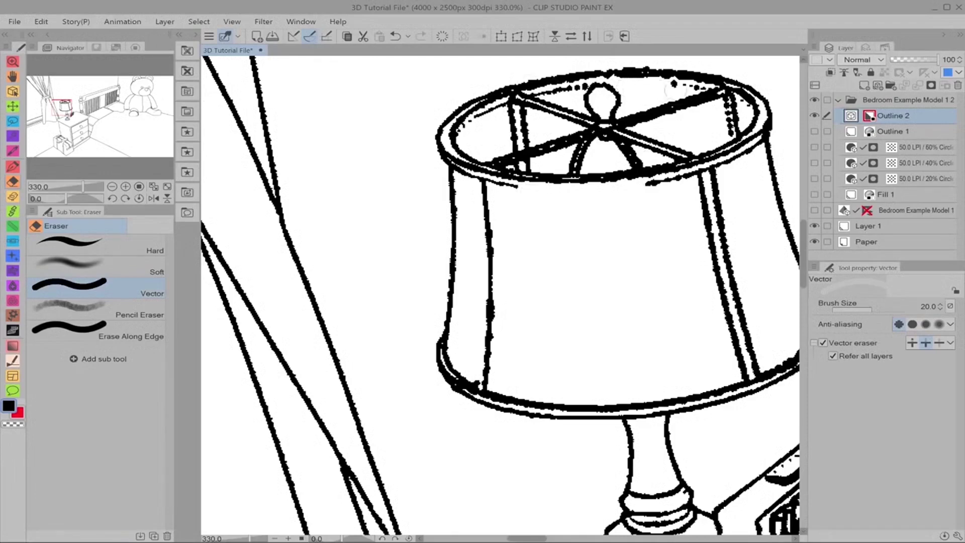
Shrink the eraser and pan across the bedroom scene to check the line art.
key([)
key([)
key([)
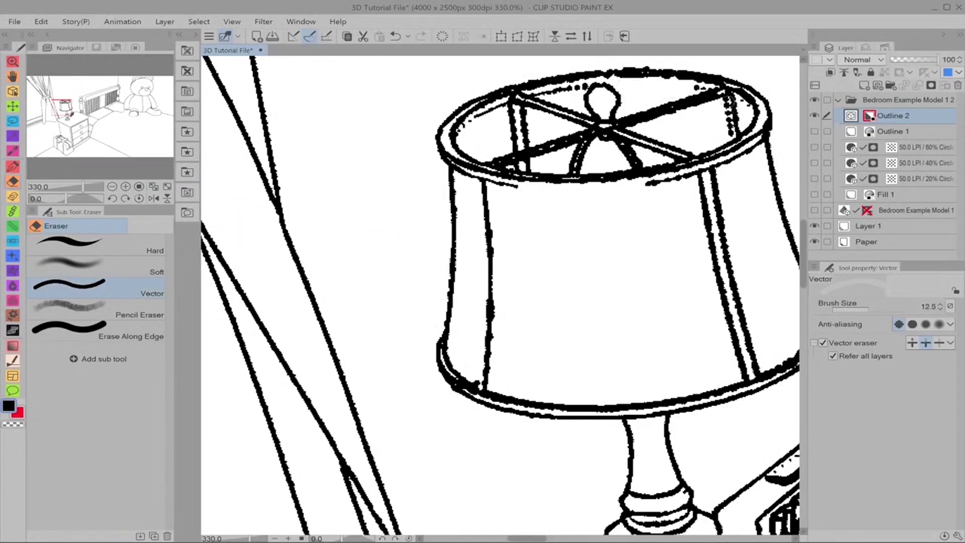
scroll(708, 183, down, 4)
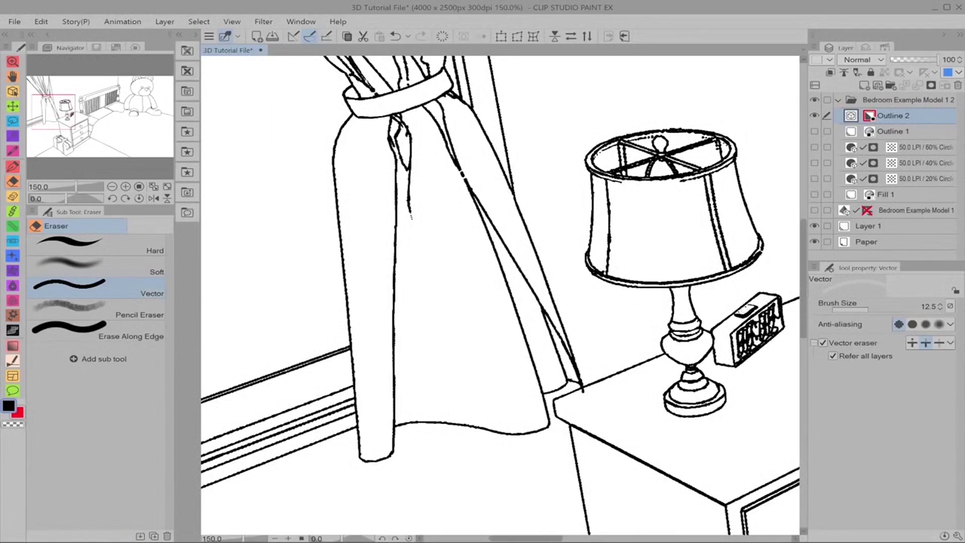
scroll(503, 131, up, 2)
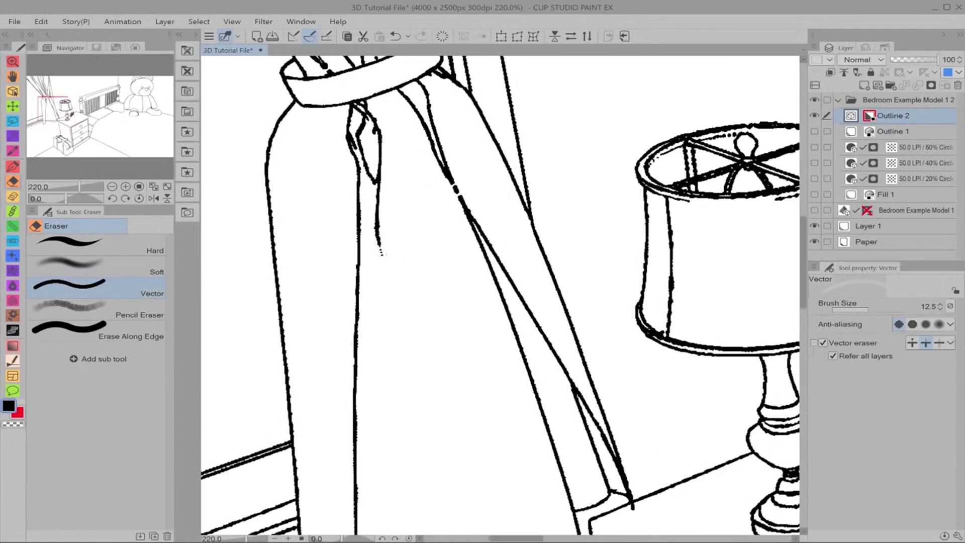
scroll(387, 266, down, 5)
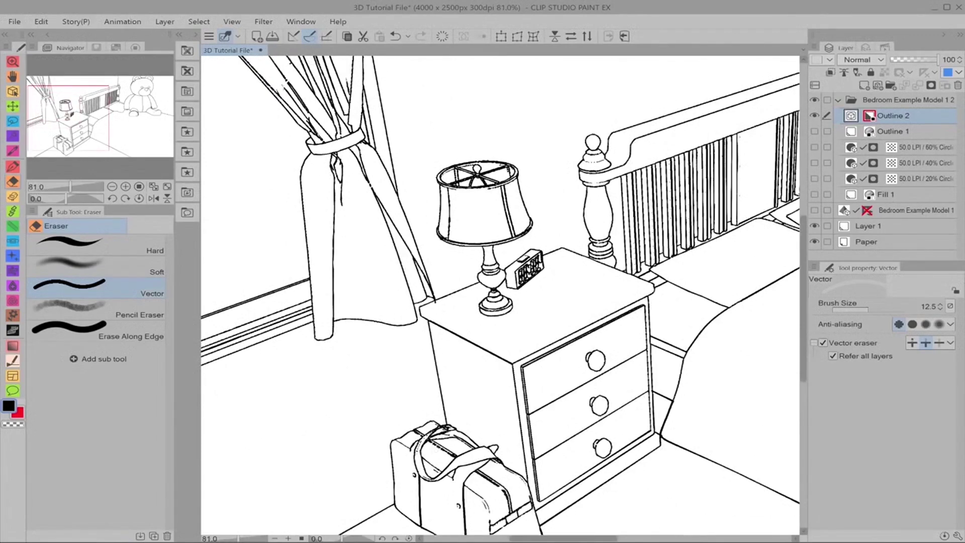
scroll(713, 140, up, 6)
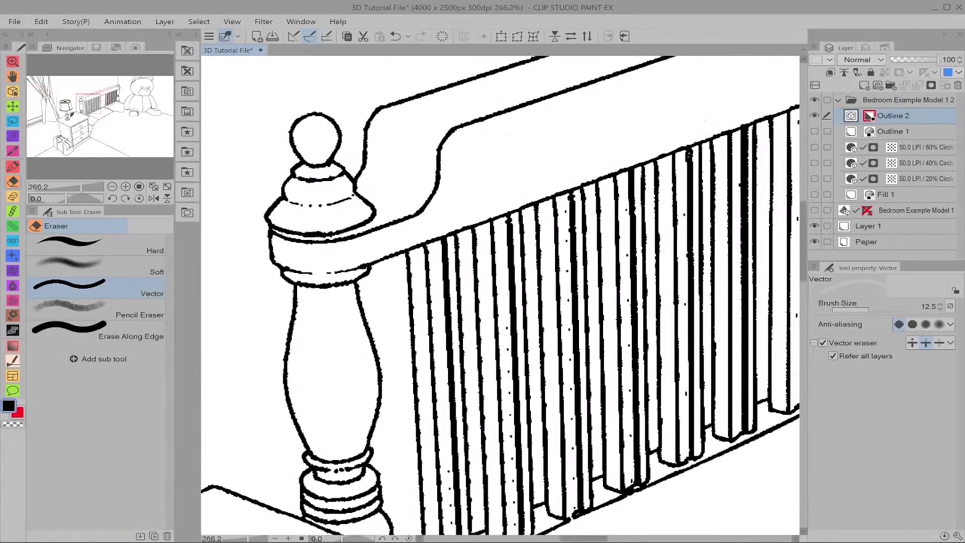
scroll(621, 195, down, 3)
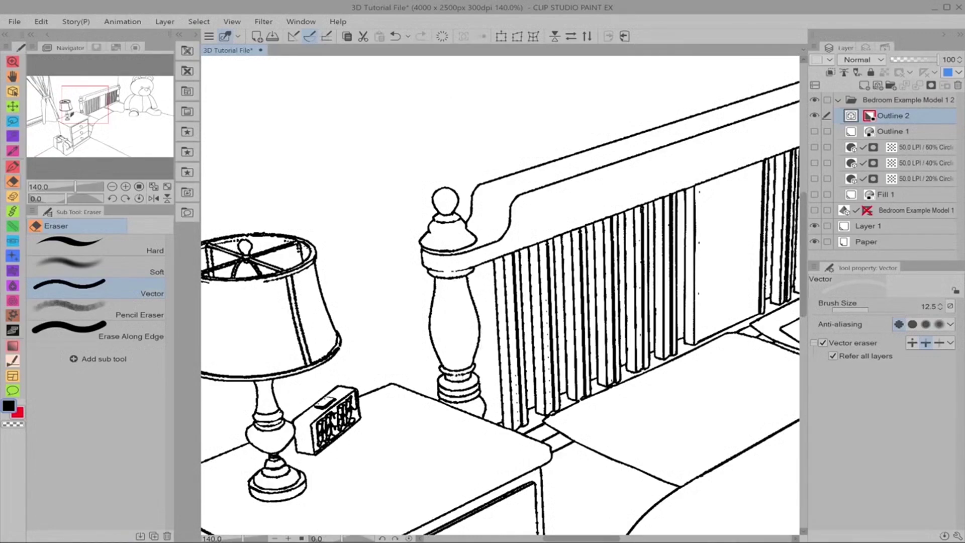
scroll(669, 153, down, 5)
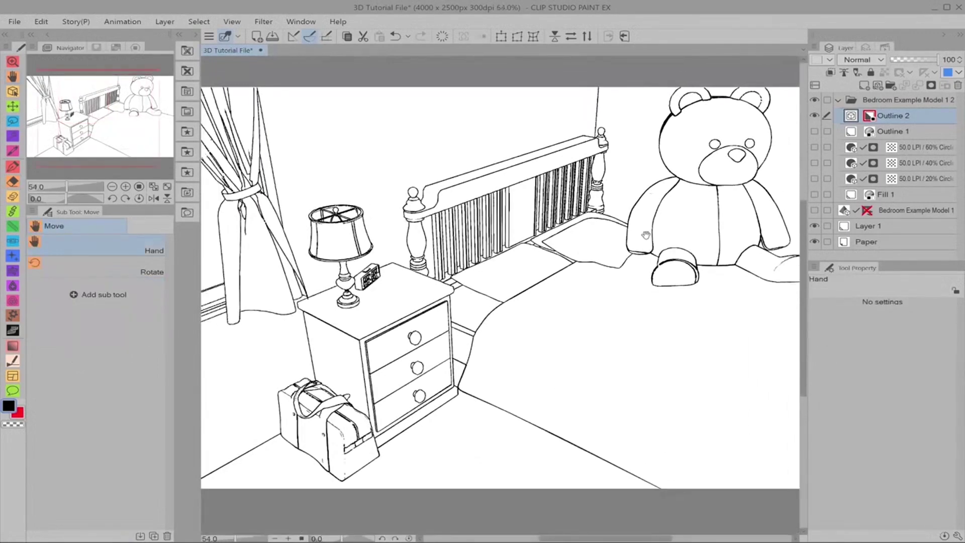
drag(669, 151, 684, 170)
scroll(684, 170, down, 1)
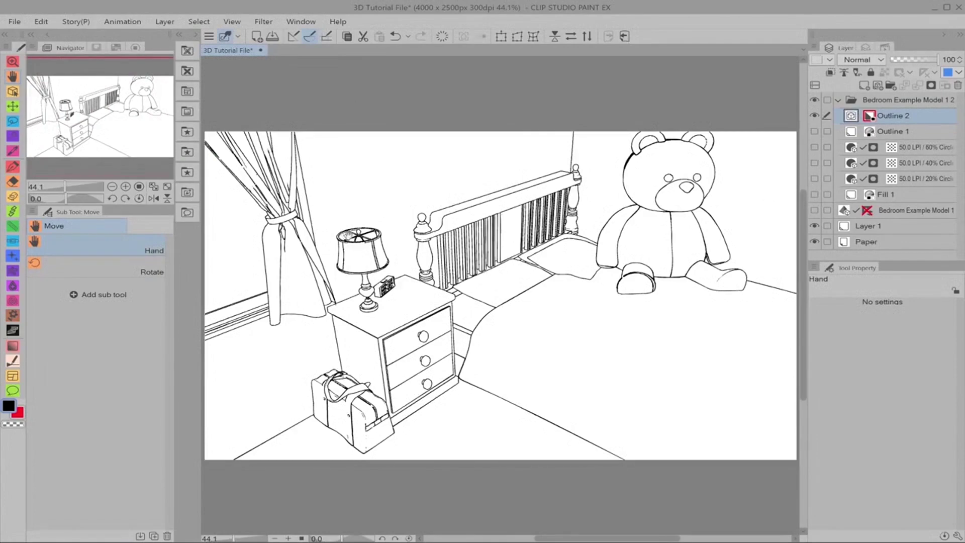
Thin the heavy lines inside the lamp shade's top with the Narrow line-correction tool.
key(ctrl+alt+0)
key(u)
click(58, 241)
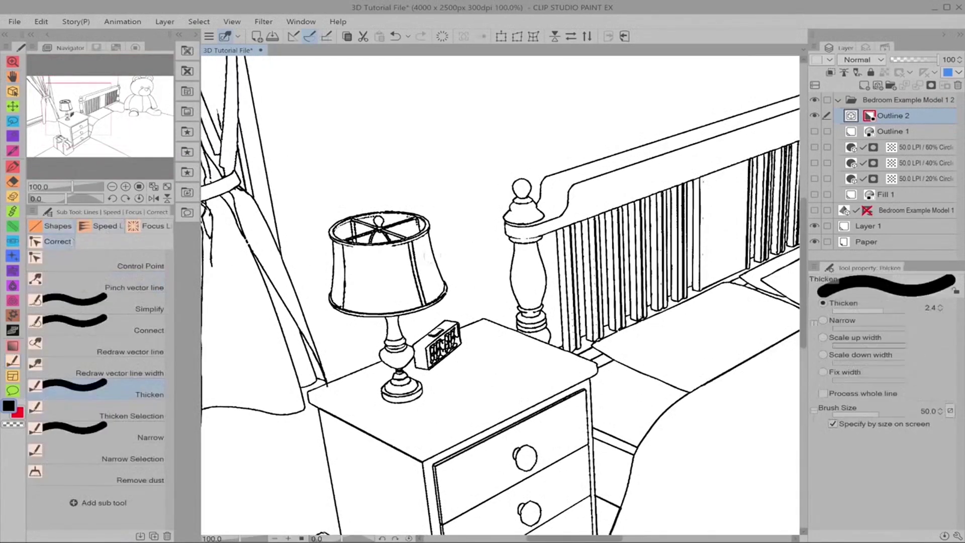
click(135, 432)
mouse_move(351, 244)
mouse_down()
mouse_move(375, 221)
mouse_move(409, 229)
mouse_move(417, 219)
mouse_up()
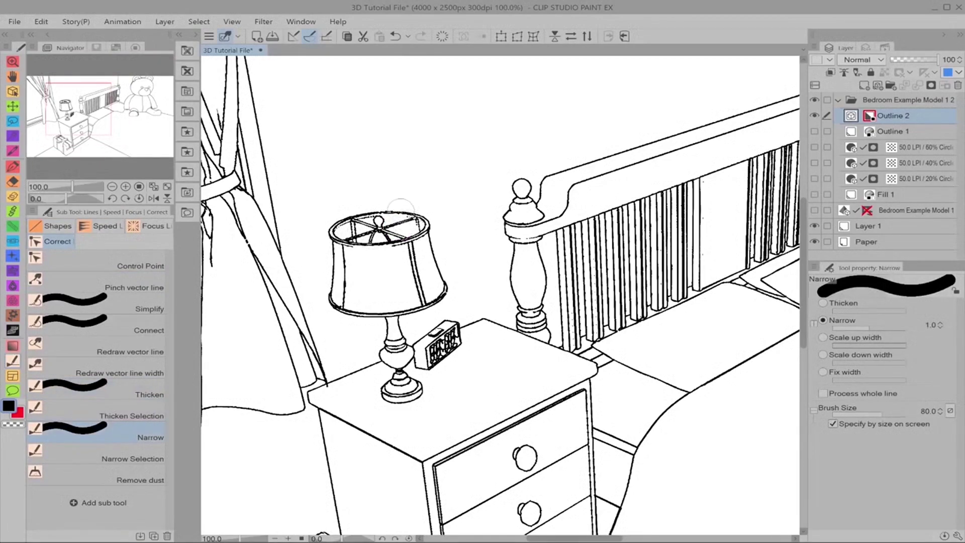
Thin the teddy bear's upper-left head outline with the Narrow tool.
scroll(485, 332, down, 3)
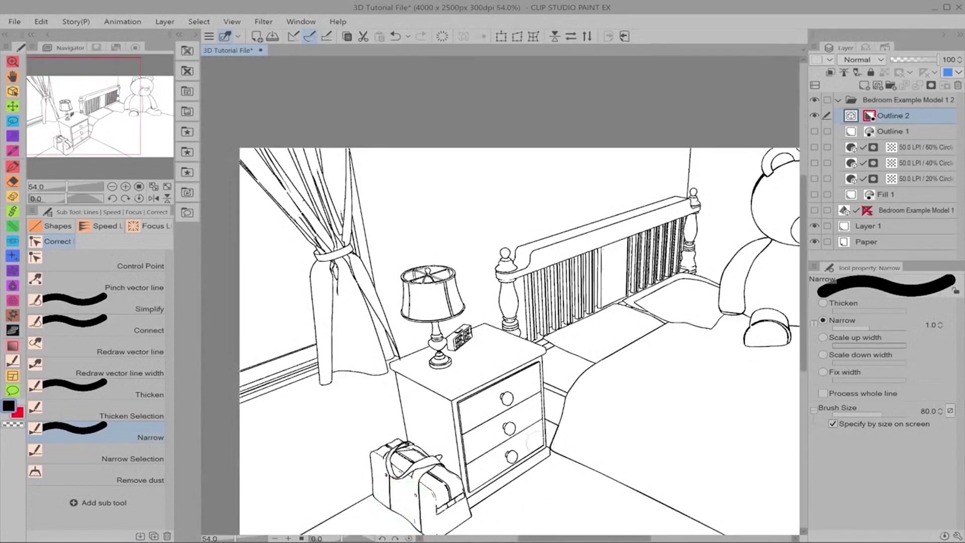
key(space)
drag(526, 427, 238, 467)
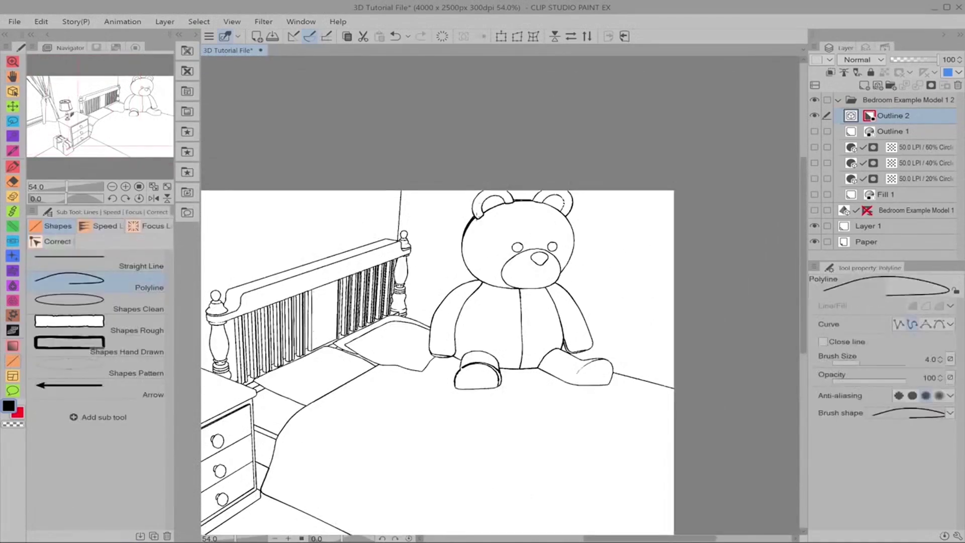
click(57, 242)
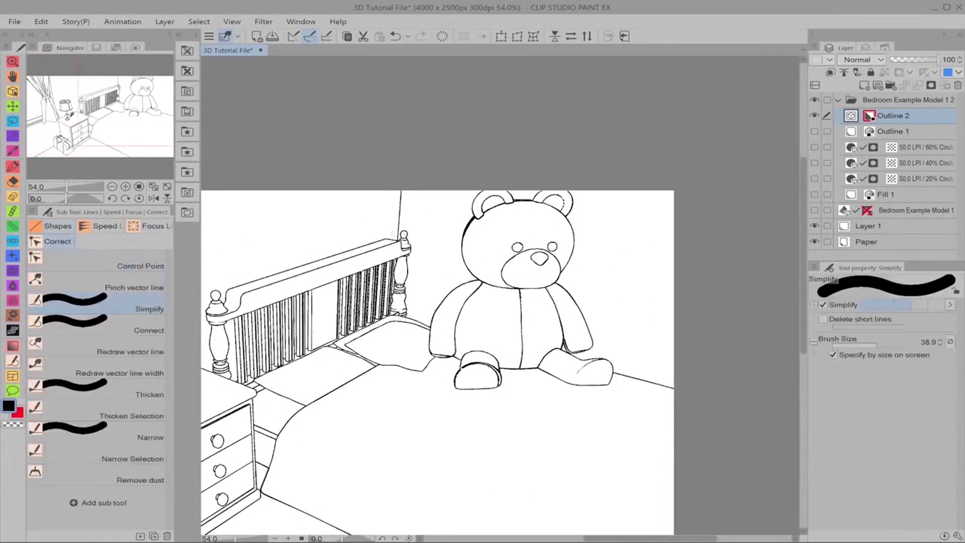
drag(472, 237, 493, 223)
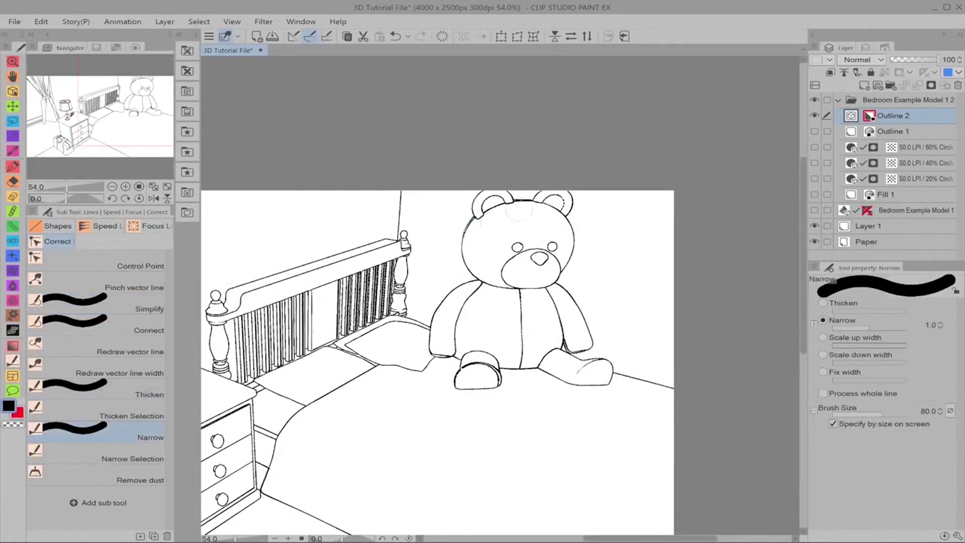
scroll(518, 213, up, 5)
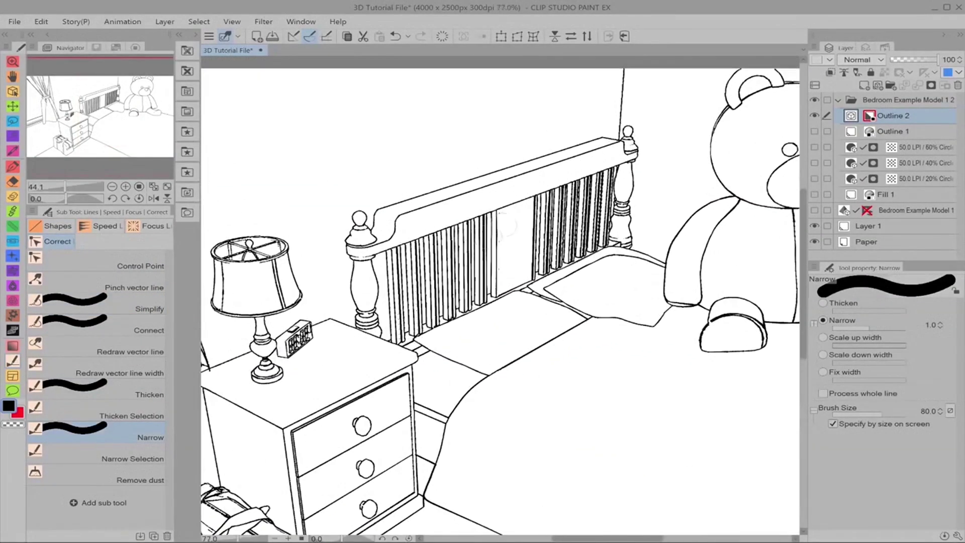
key(e)
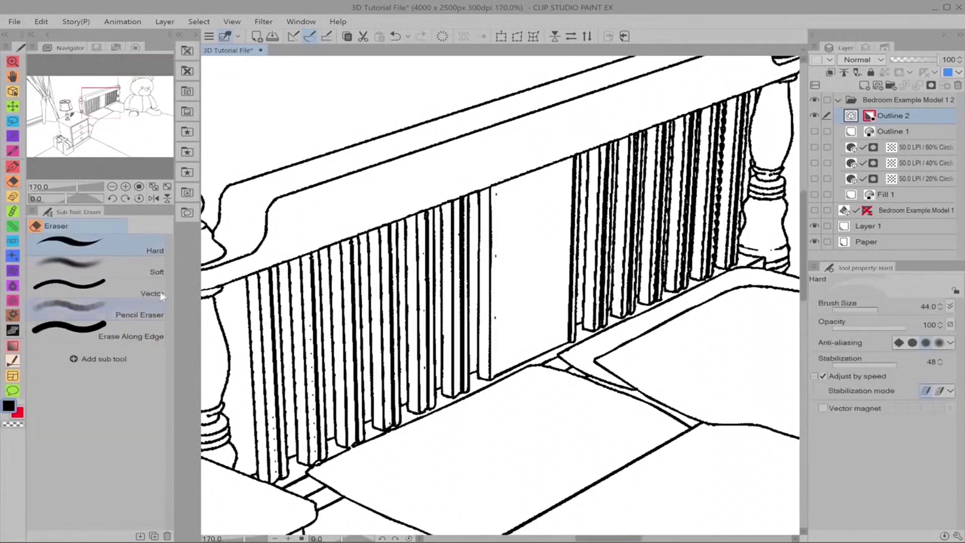
click(151, 291)
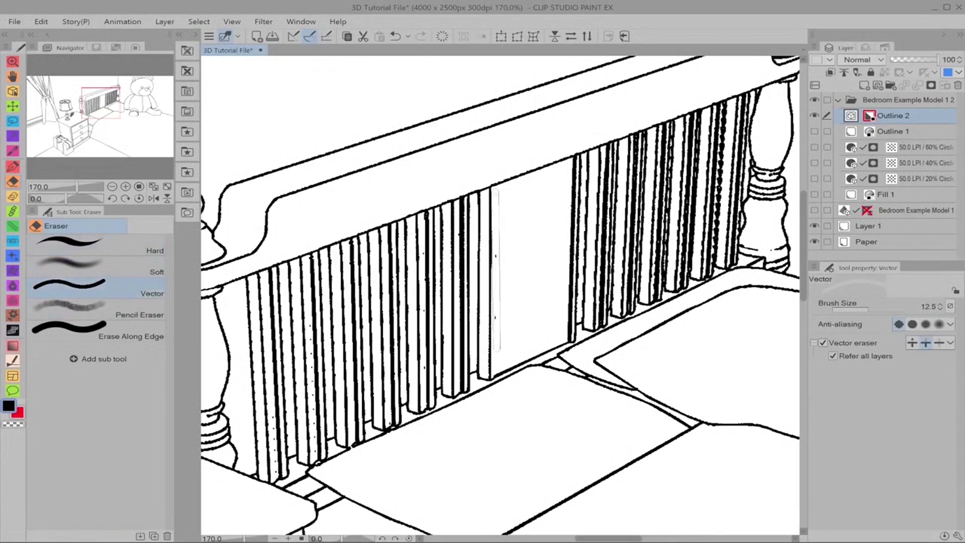
key(ctrl+0)
key(h)
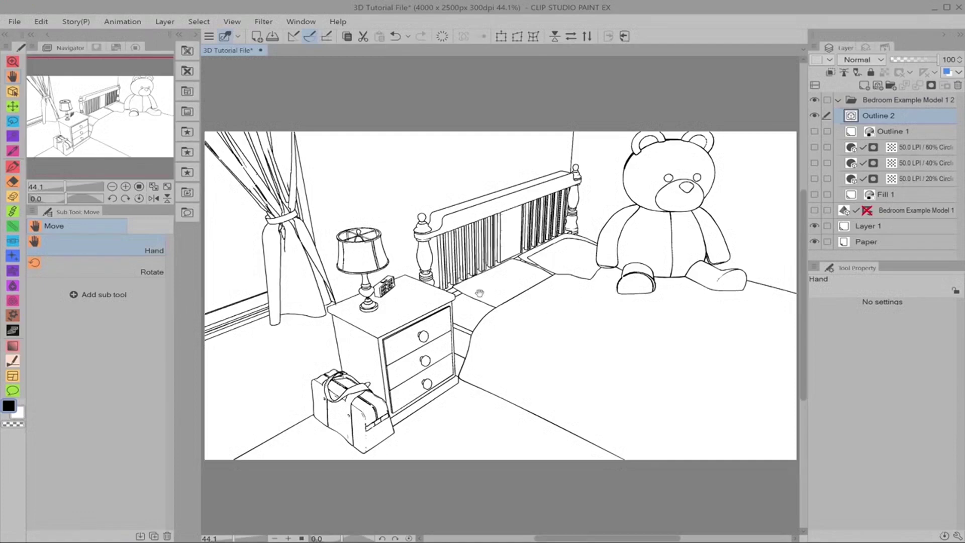
Erase the dotted remnant line beside the bedpost with the Vector eraser.
scroll(622, 326, up, 4)
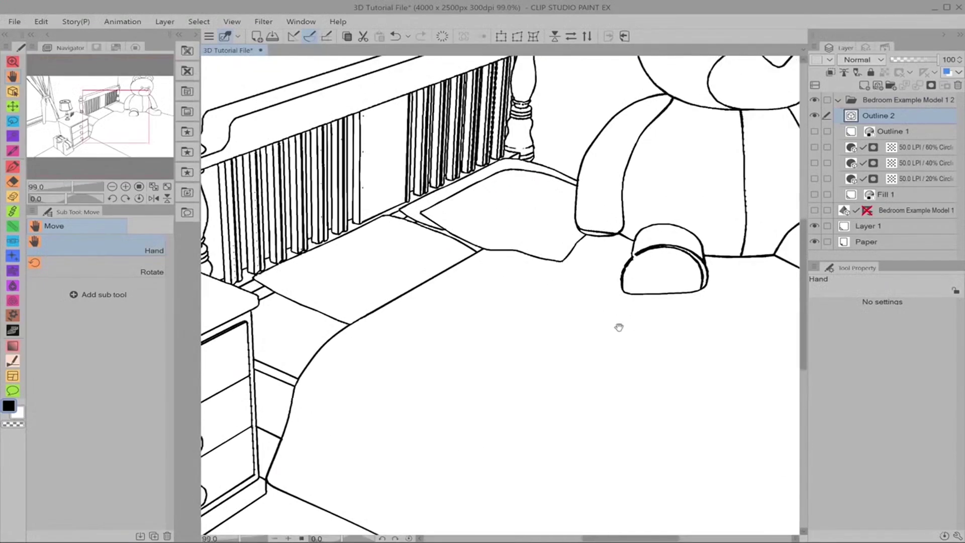
scroll(616, 326, down, 4)
scroll(618, 282, down, 1)
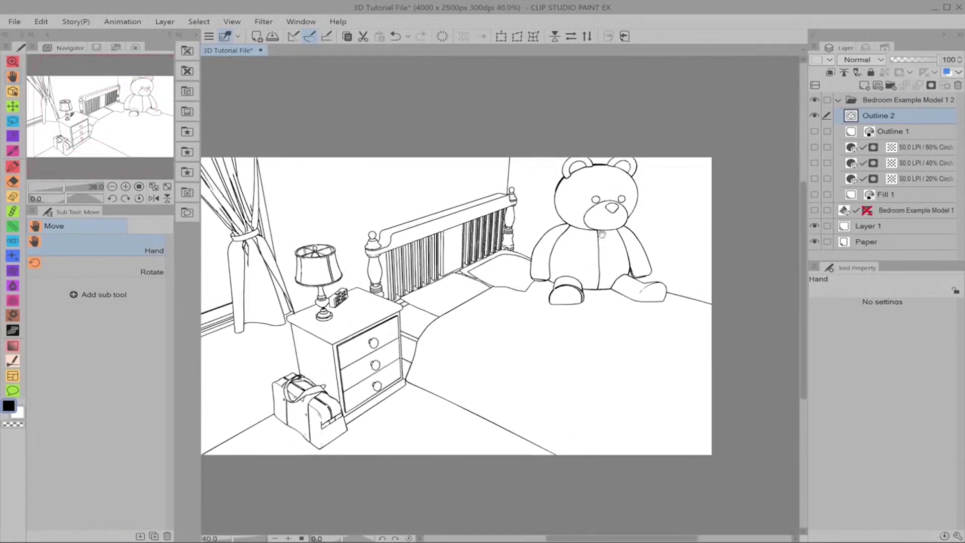
scroll(655, 208, up, 7)
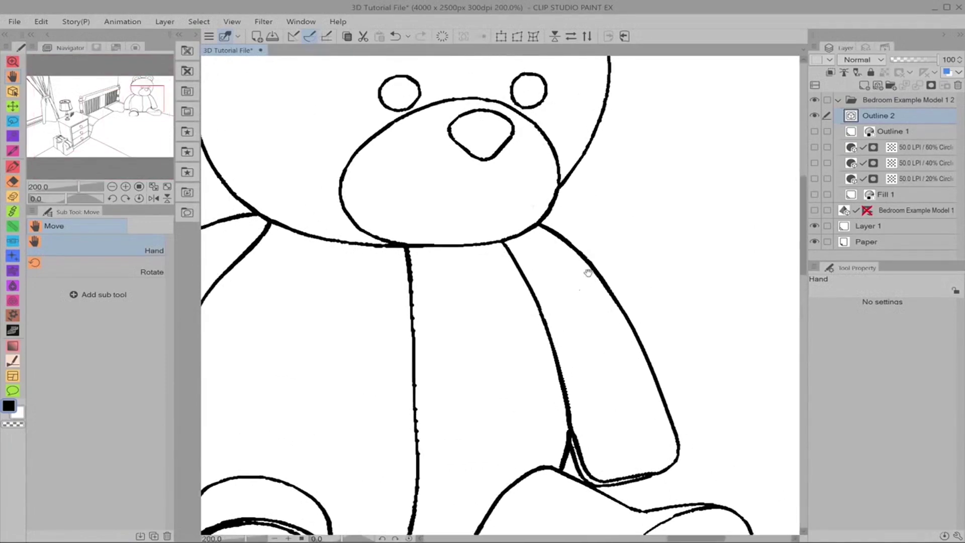
drag(327, 213, 537, 371)
drag(274, 427, 511, 332)
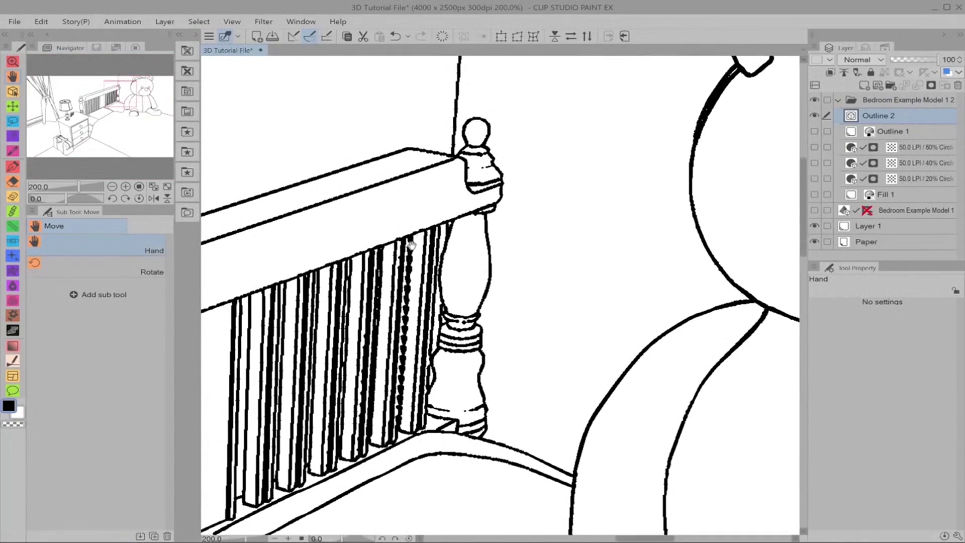
key(e)
drag(410, 241, 402, 382)
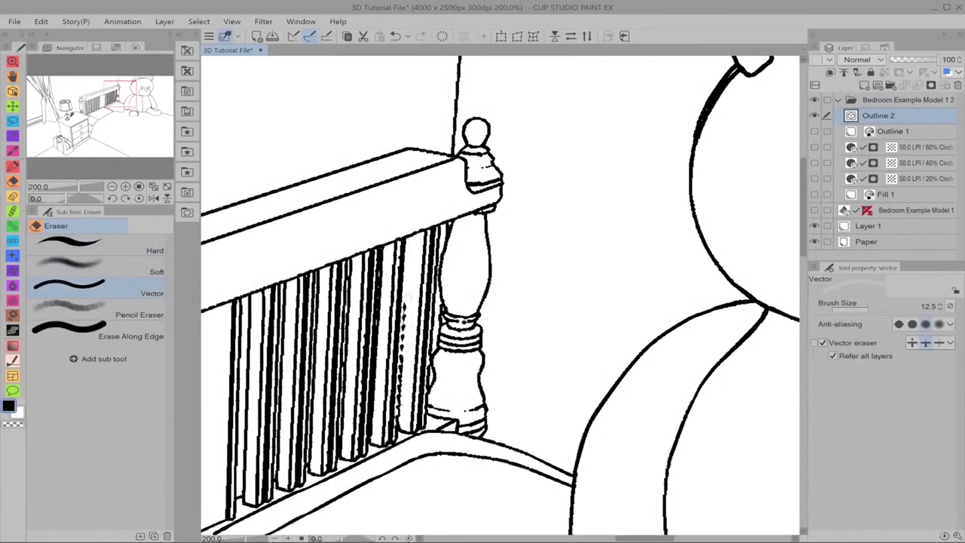
drag(409, 297, 401, 416)
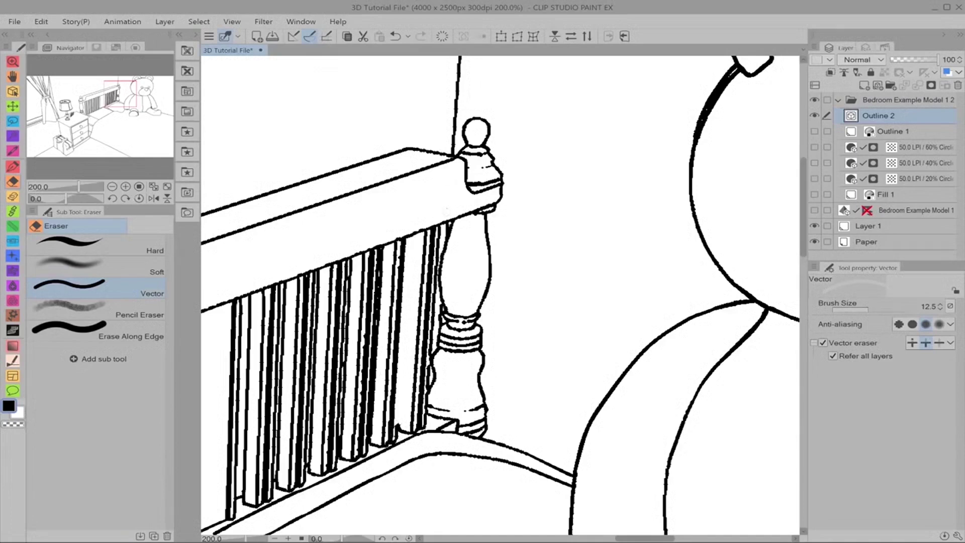
Choose the Mapping pen for retracing and fit the whole bedroom in view.
key(p)
click(96, 272)
key(ctrl+minus)
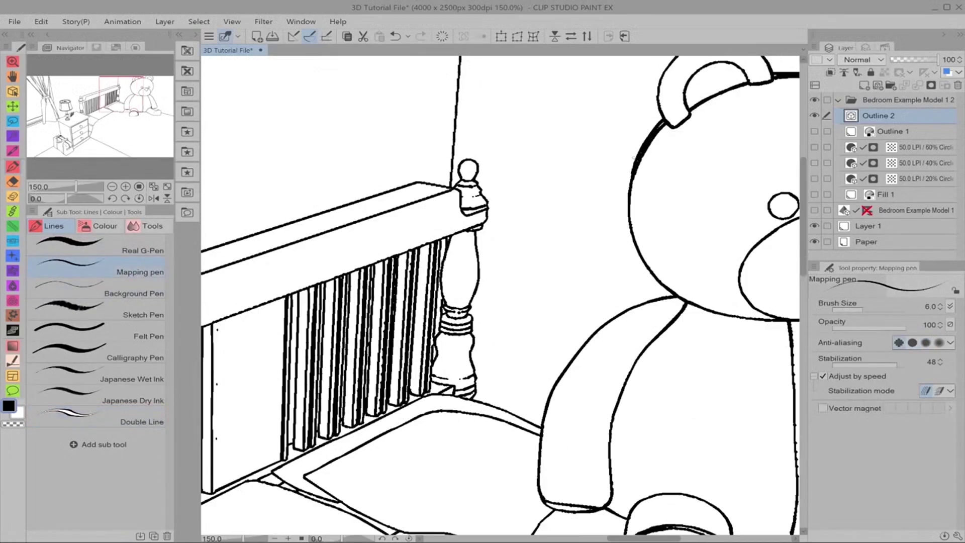
key(ctrl+0)
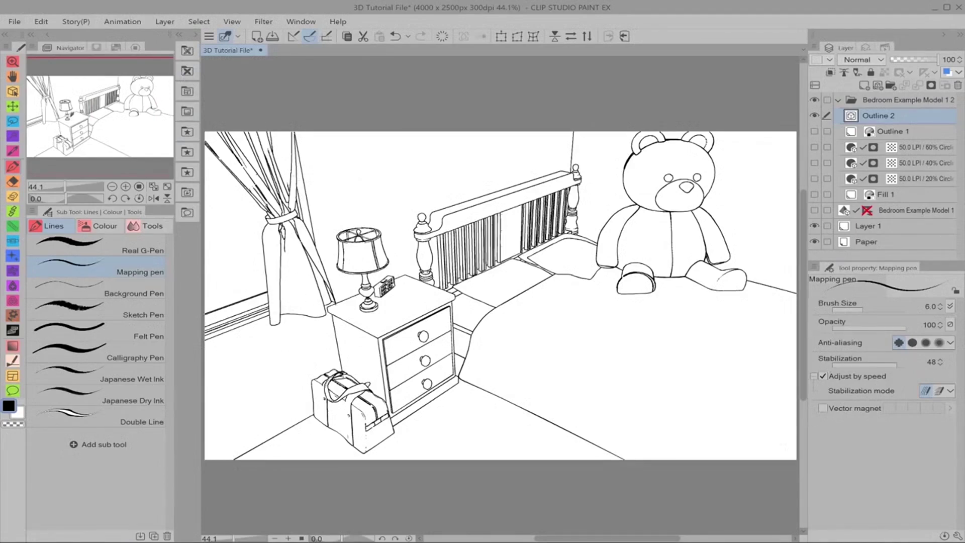
Pan around the nightstand, bag and bed, then refit the whole scene in view.
key(e)
scroll(372, 289, up, 8)
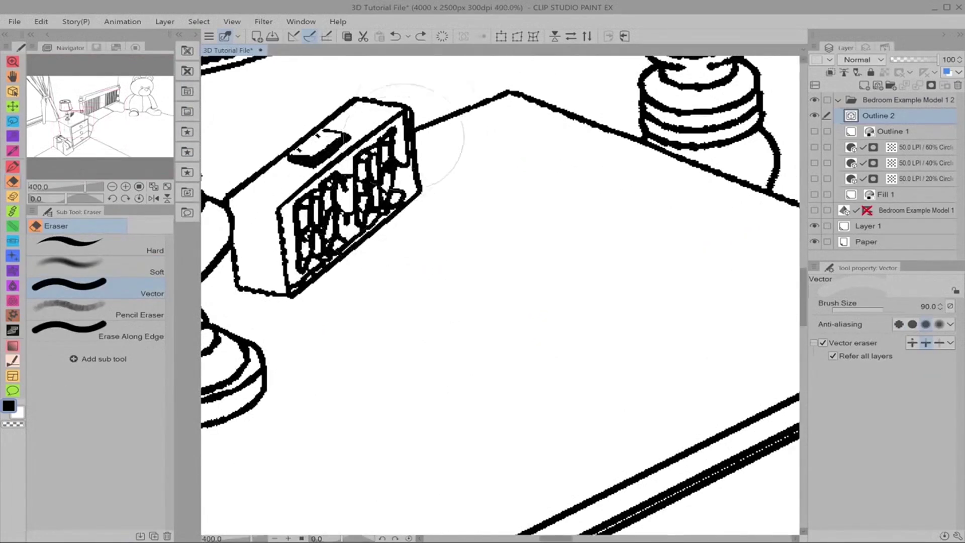
scroll(301, 143, down, 4)
scroll(347, 94, down, 2)
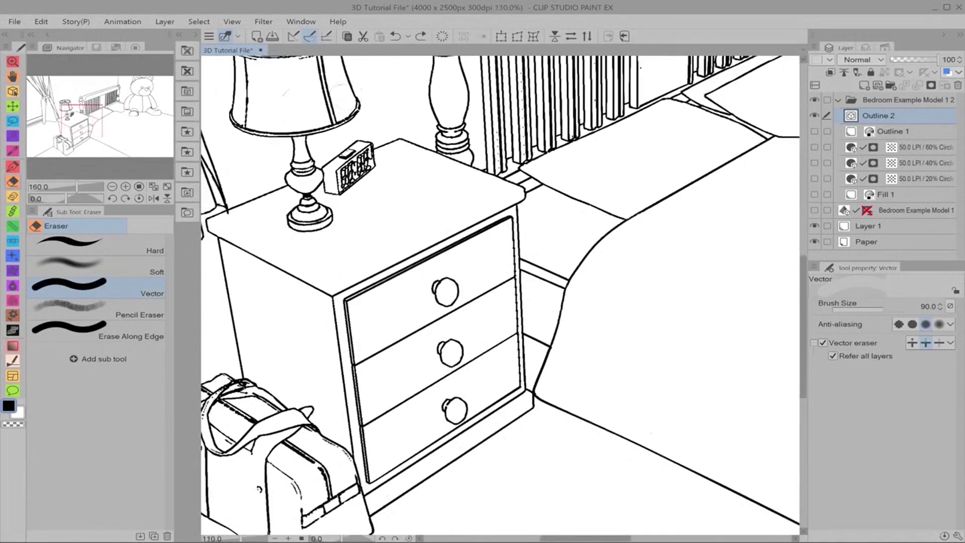
key(h)
drag(353, 288, 497, 214)
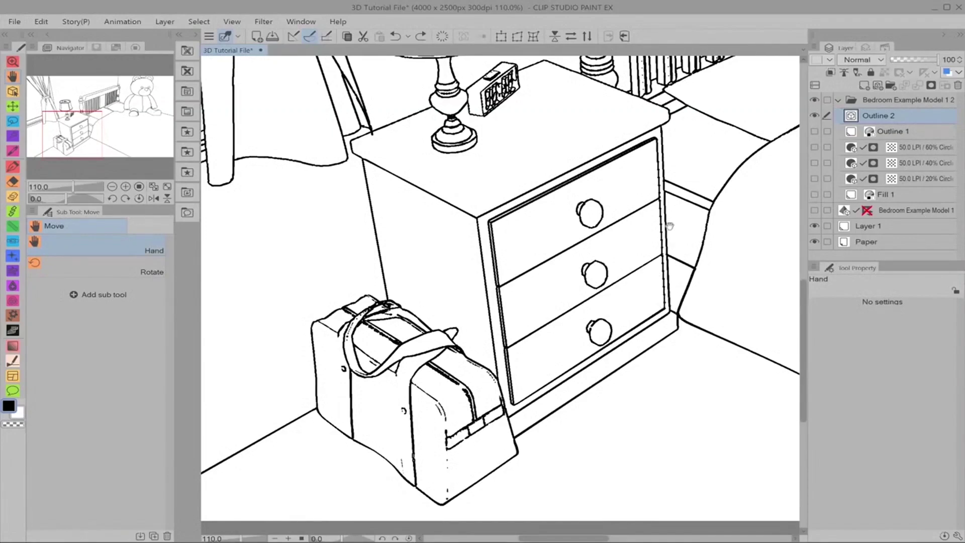
drag(688, 95, 620, 297)
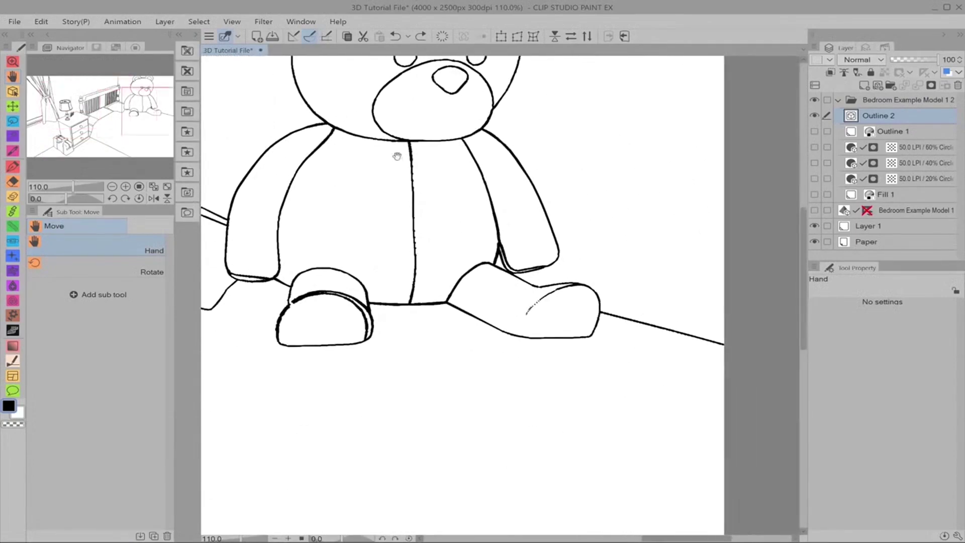
key(ctrl+0)
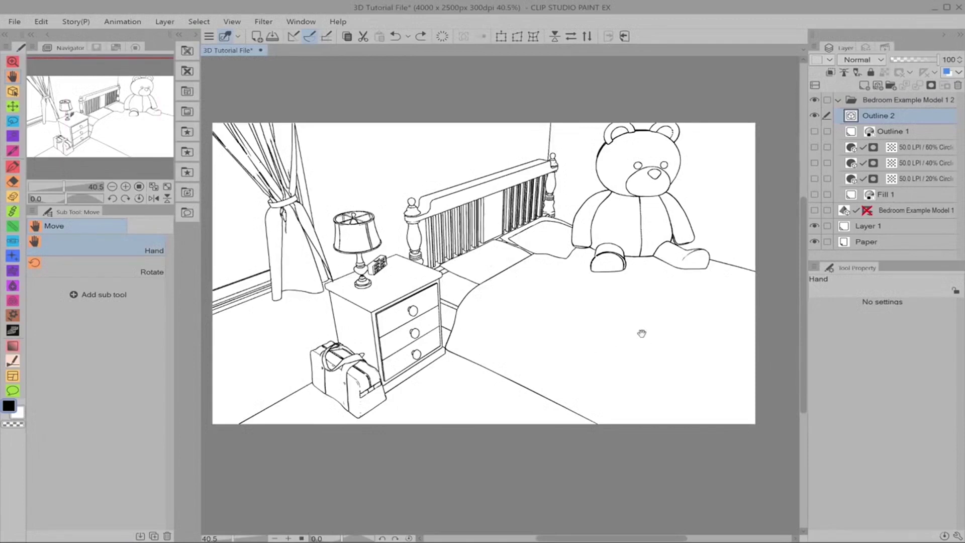
drag(635, 332, 646, 313)
scroll(645, 313, up, 1)
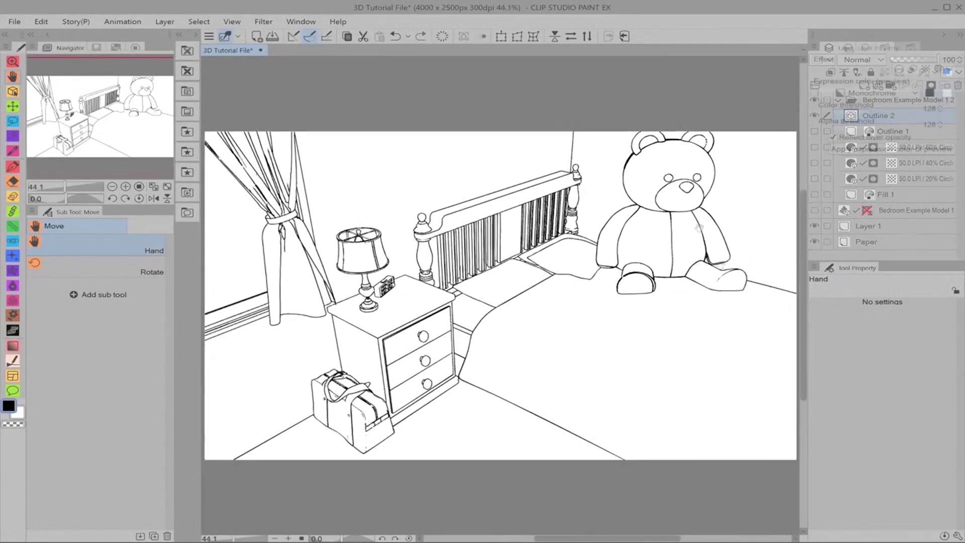
scroll(362, 281, up, 6)
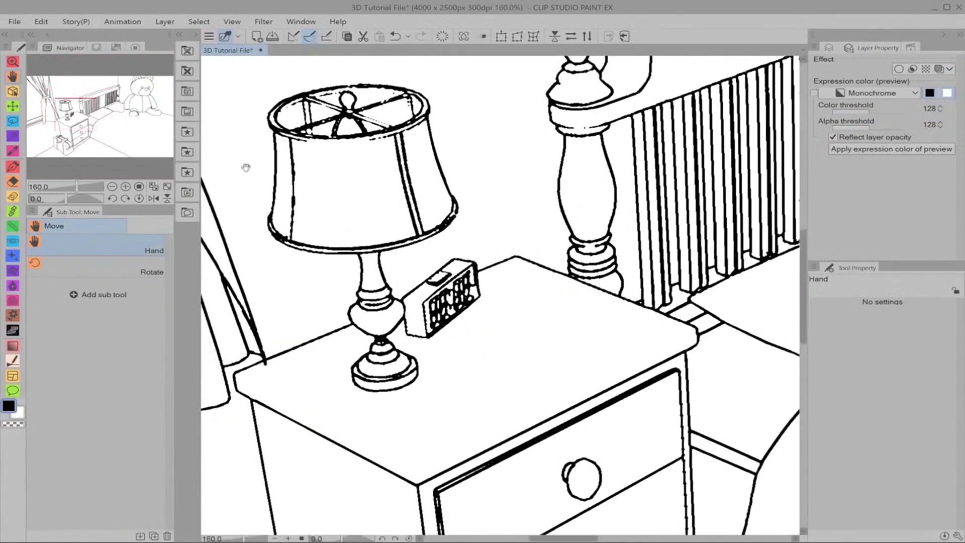
scroll(551, 209, down, 3)
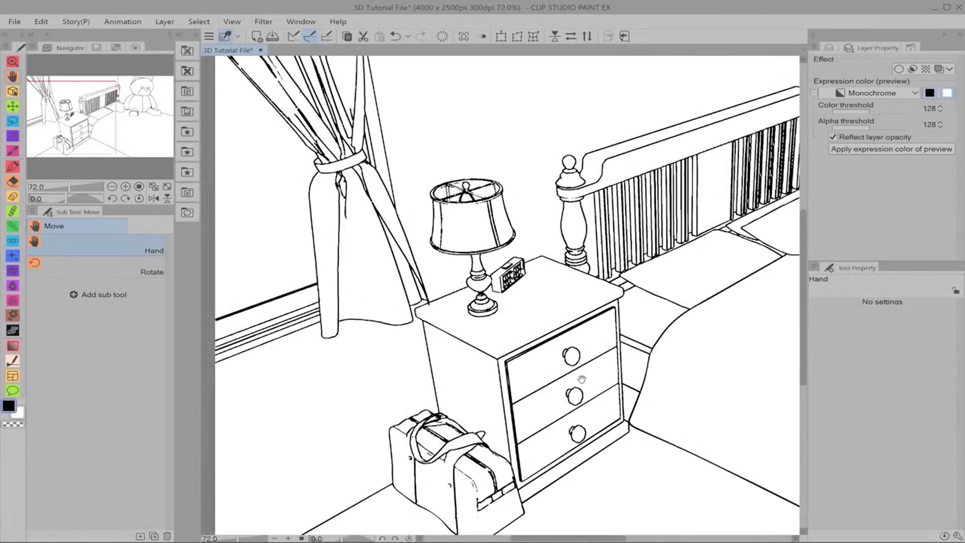
scroll(705, 204, up, 4)
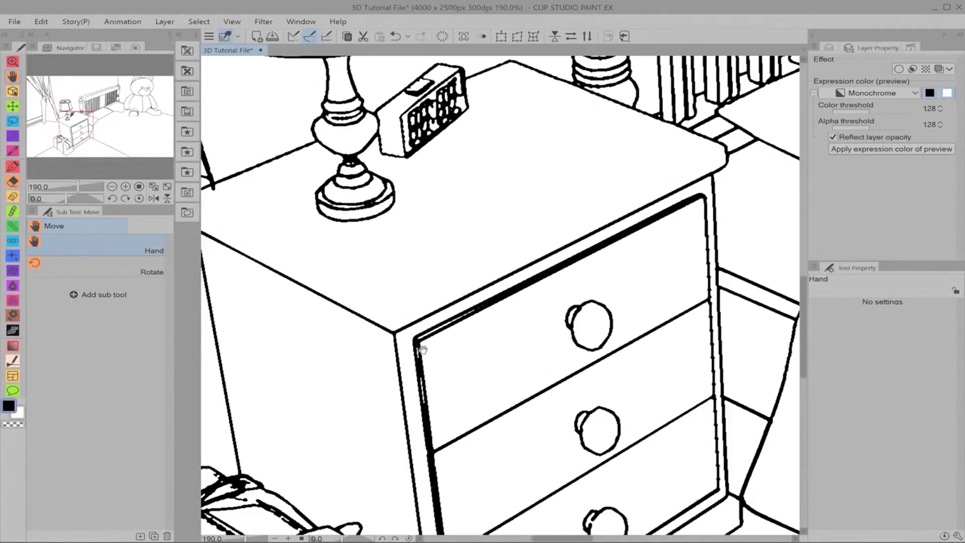
scroll(445, 417, down, 2)
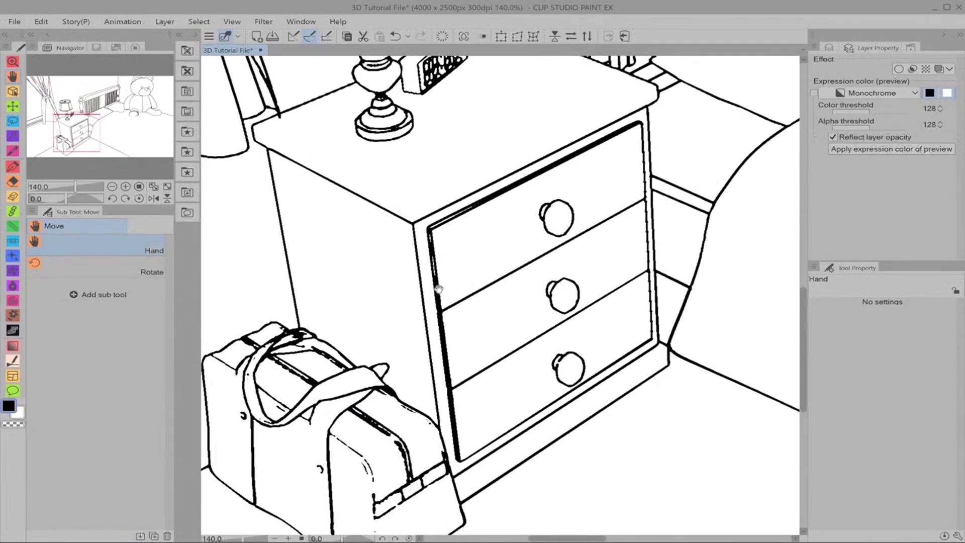
Thicken the drawer frame's left and right edges with the pen at sizes 15 and 10.
key(p)
key(bracketright)
key(bracketright)
key(bracketright)
key(bracketright)
key(bracketright)
mouse_move(436, 283)
mouse_down()
mouse_move(430, 228)
mouse_move(489, 198)
mouse_up()
key(bracketleft)
key(bracketleft)
key(bracketleft)
drag(645, 130, 654, 325)
key(ctrl+0)
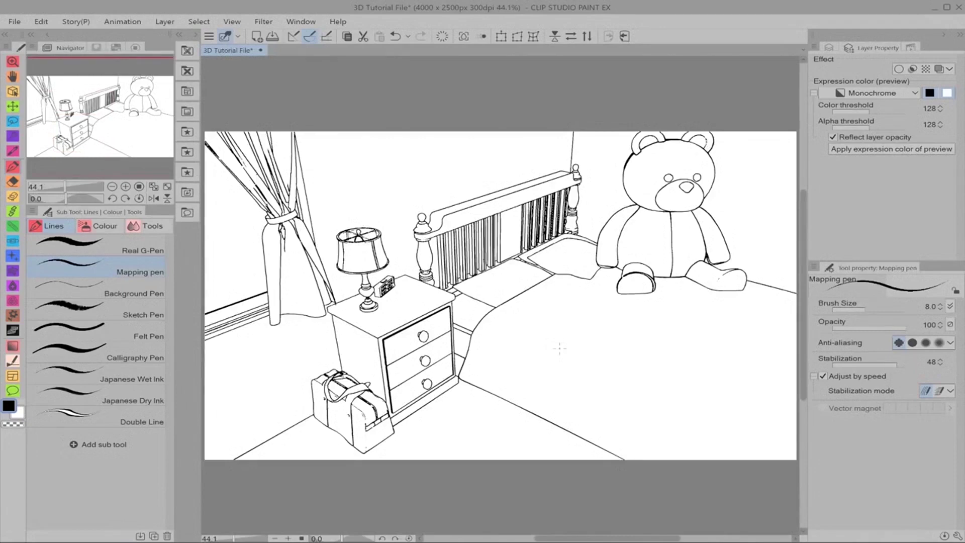
key(F7)
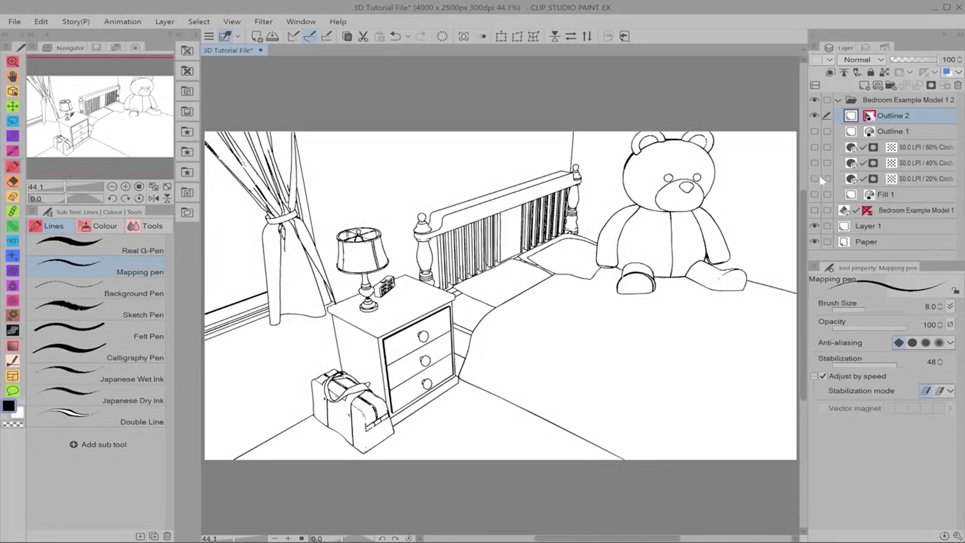
Show and select the 50 LPI / 20% Circle layer and turn off its Tone effect.
click(815, 178)
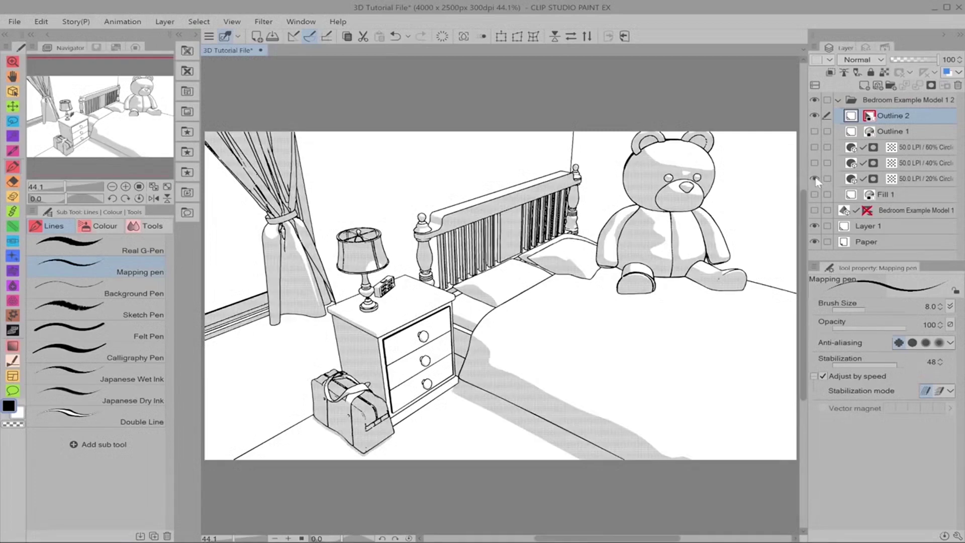
click(917, 182)
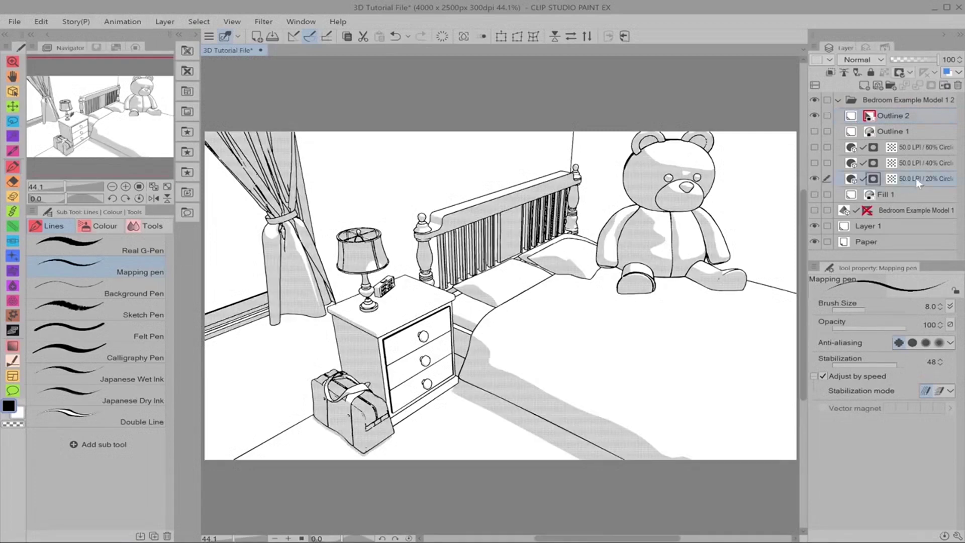
click(871, 47)
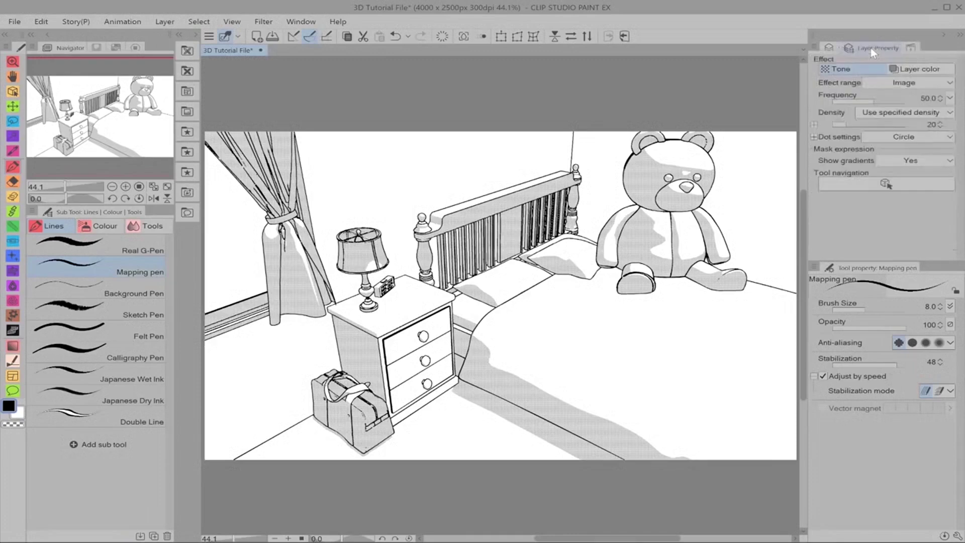
click(839, 71)
scroll(706, 233, up, 1)
scroll(633, 237, up, 8)
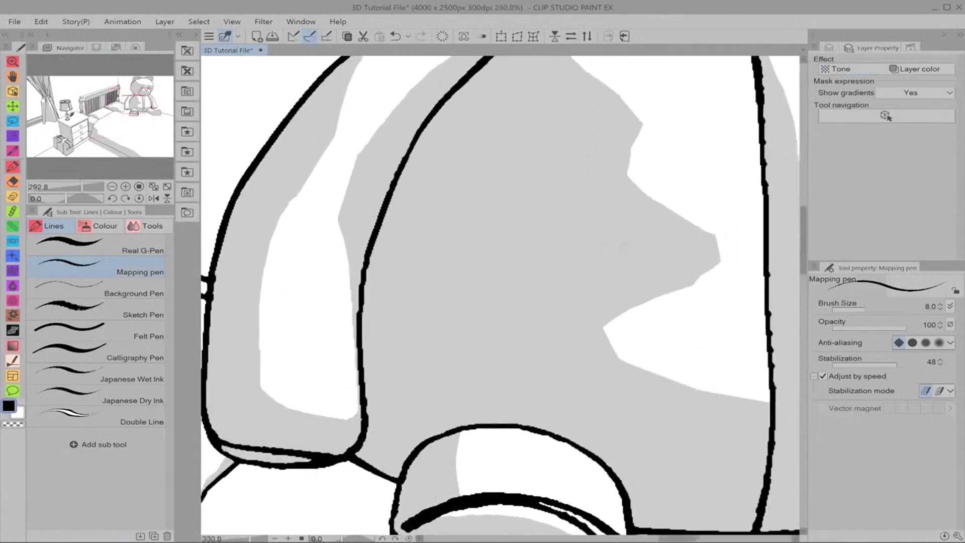
scroll(634, 236, down, 8)
scroll(699, 118, down, 2)
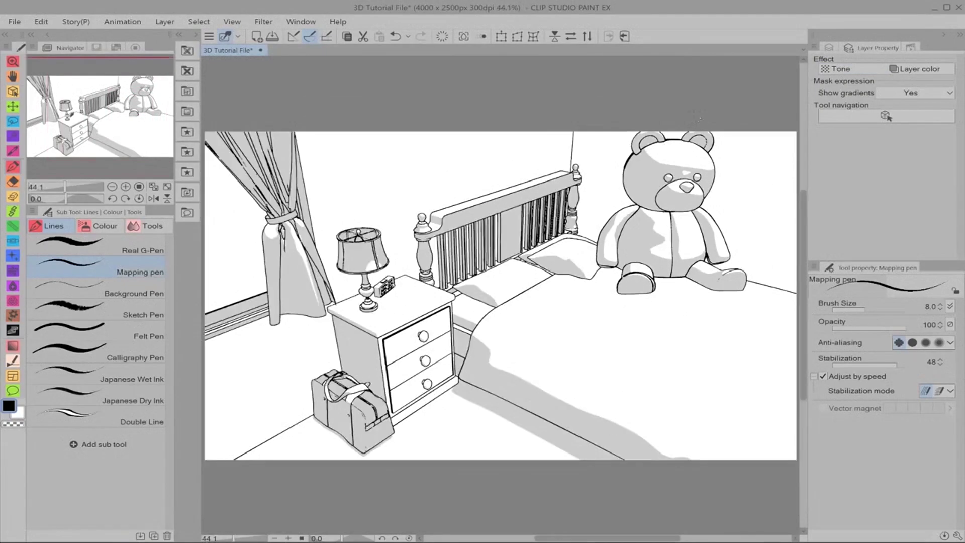
click(830, 47)
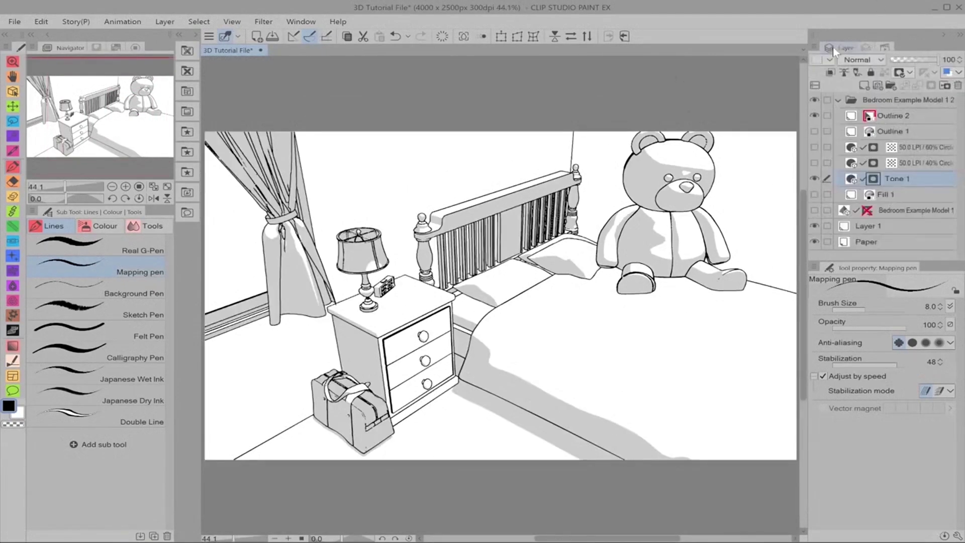
Select Tone 1's contents and add a new empty Layer 2 above it.
right_click(919, 179)
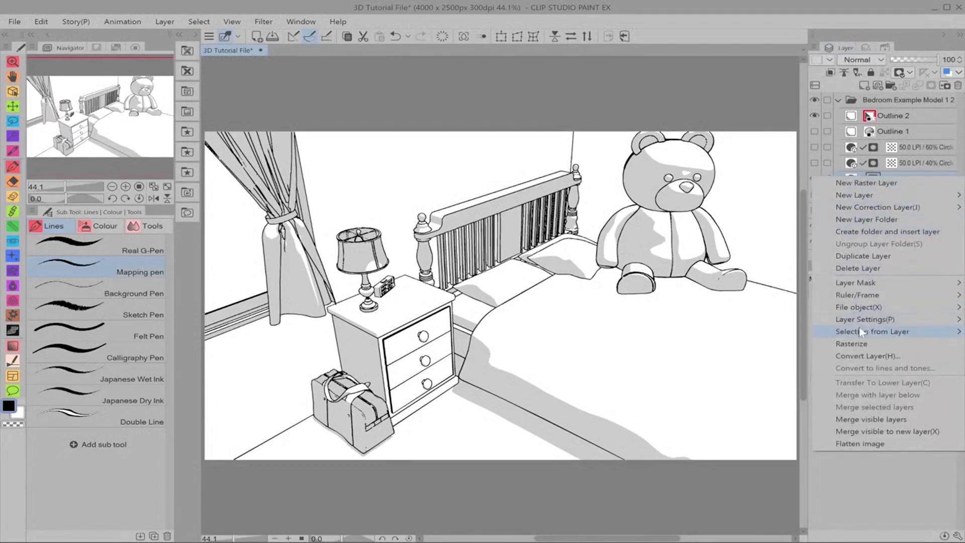
mouse_move(862, 332)
click(804, 332)
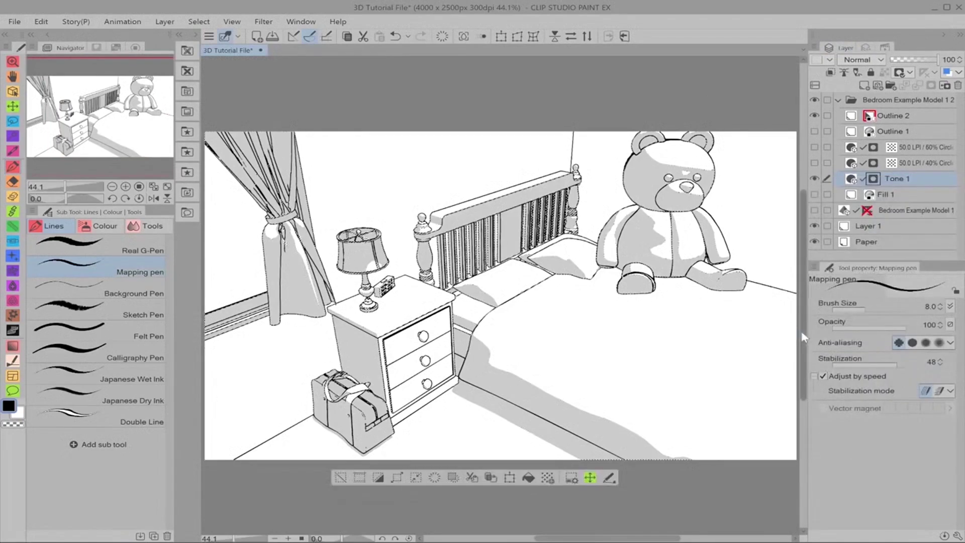
click(863, 86)
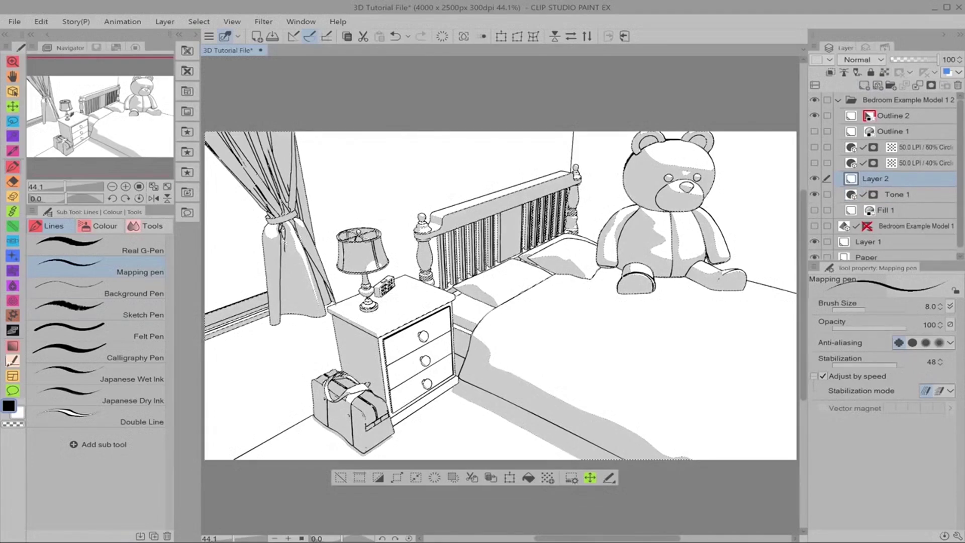
click(867, 46)
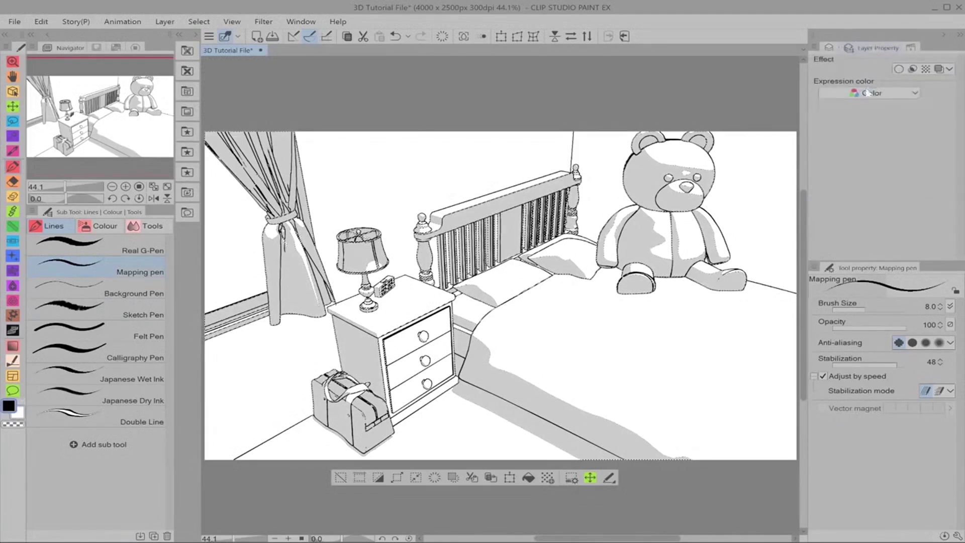
click(829, 48)
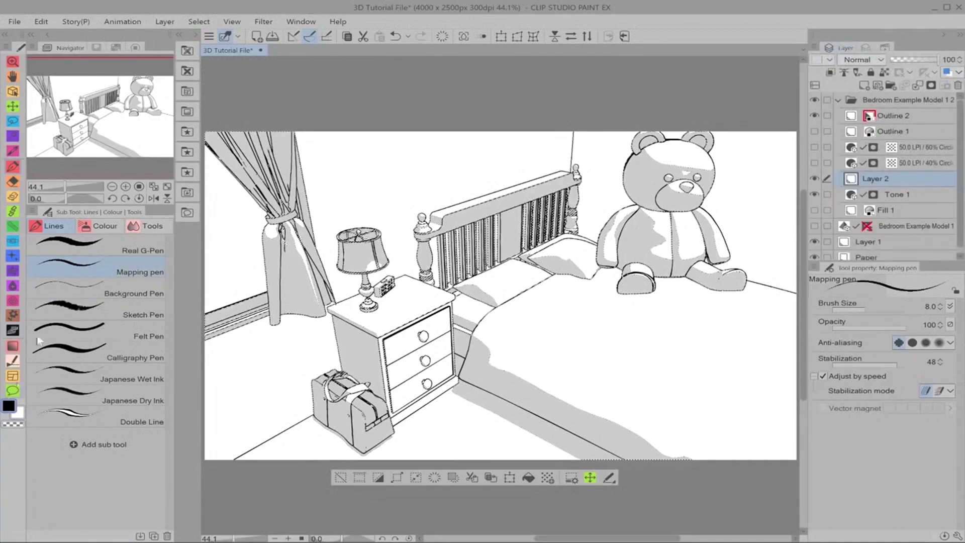
Pick a light blue from the COPIC colour set and fill the selected shadow areas.
click(113, 49)
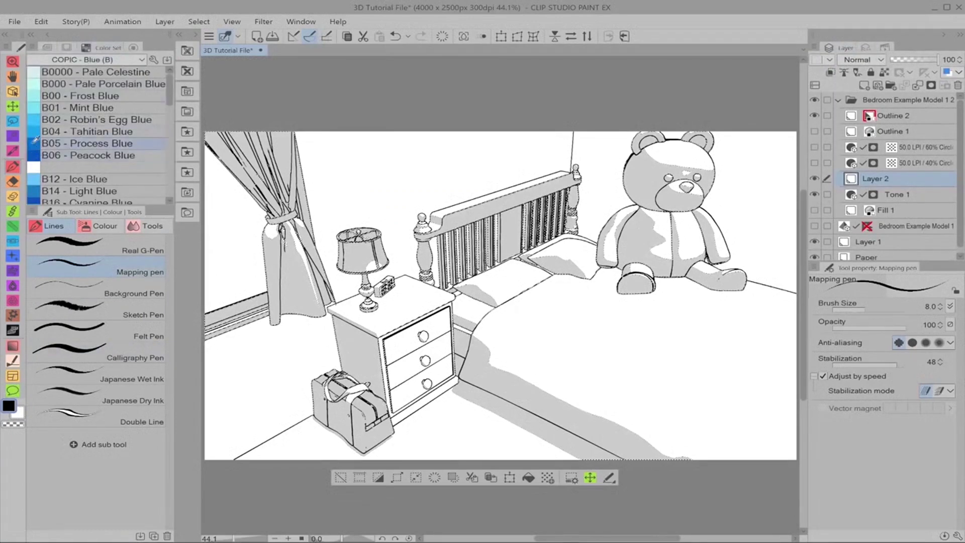
click(65, 107)
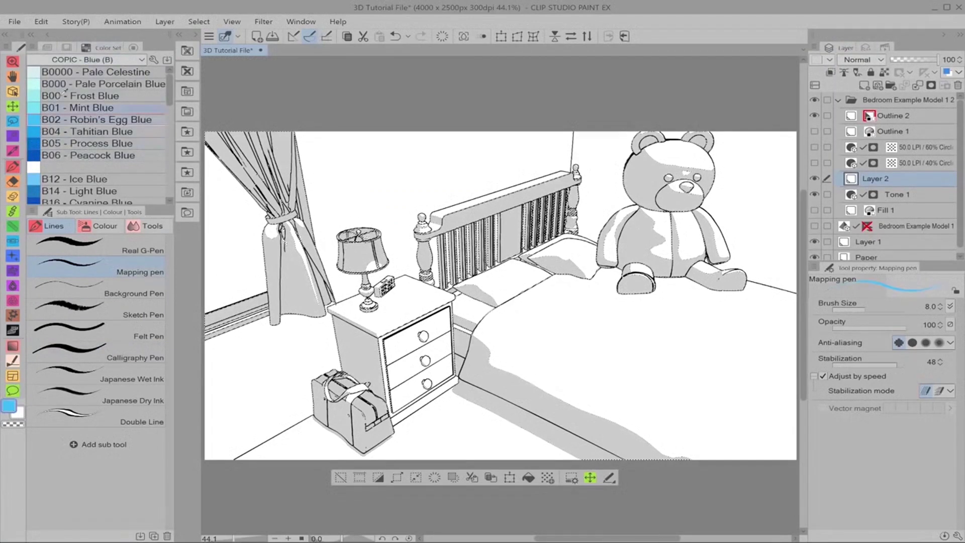
click(49, 48)
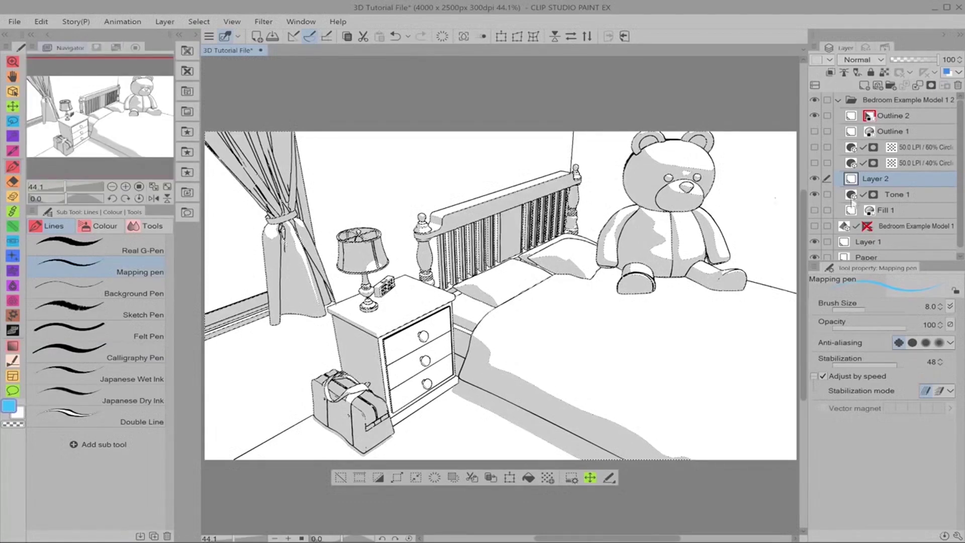
click(528, 478)
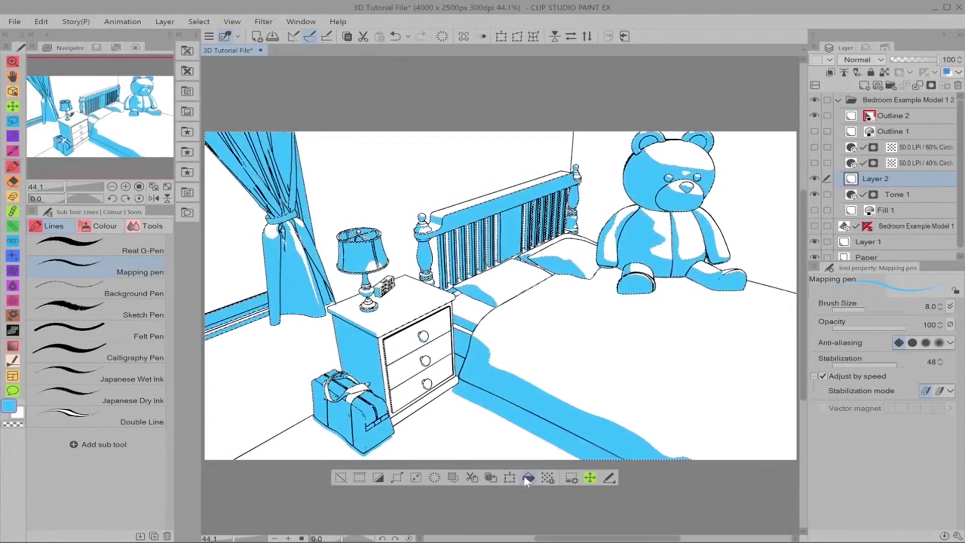
Deselect, then set the drawing colour to a muted lavender purple (AD7DD3).
key(ctrl+d)
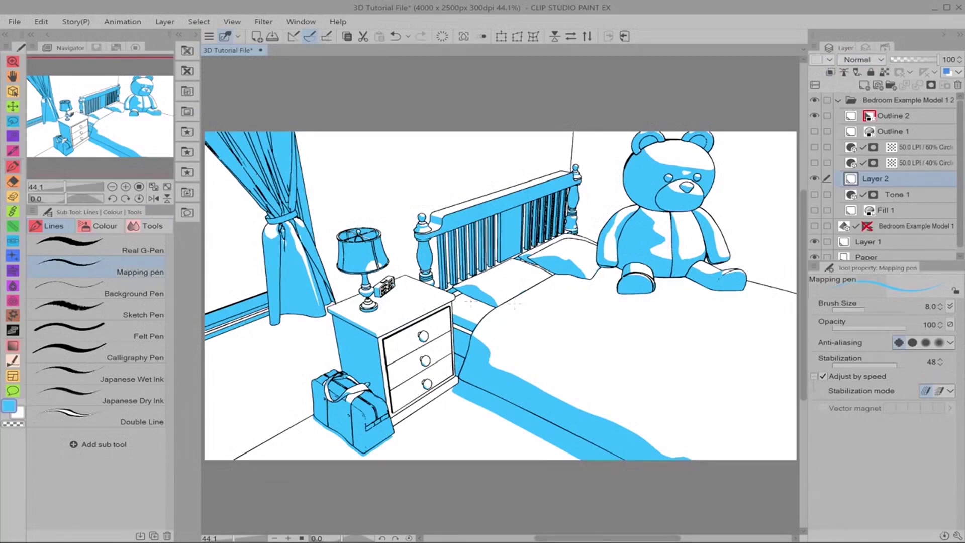
click(9, 406)
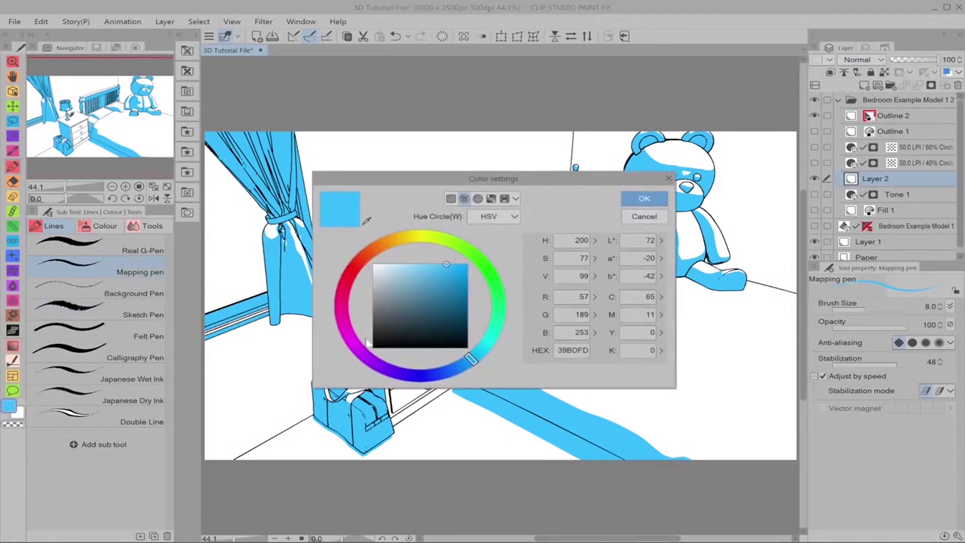
mouse_move(367, 344)
mouse_down()
mouse_move(355, 339)
mouse_move(377, 362)
mouse_up()
click(415, 293)
drag(417, 286, 412, 278)
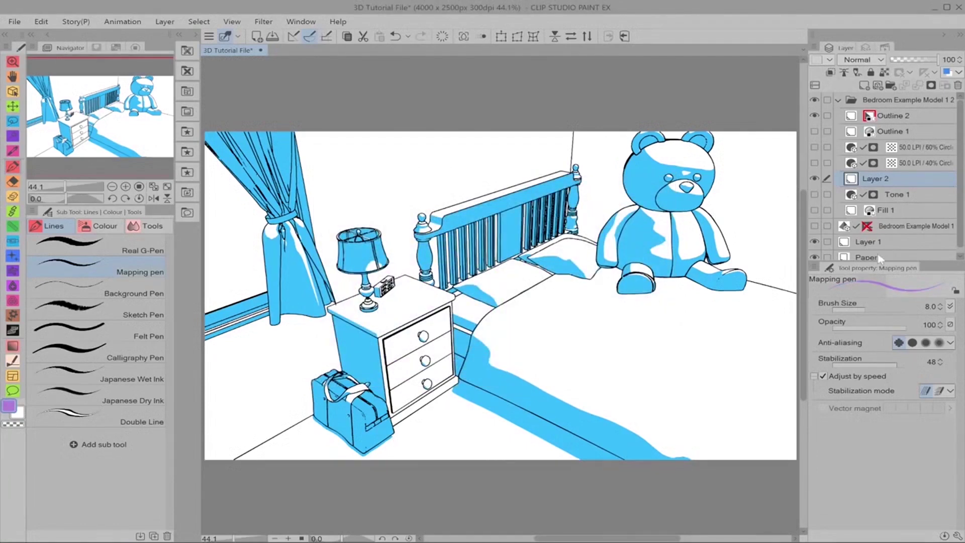
Set the Paper layer colour to cream (F3ECD9) and hide the lavender shading layer.
click(880, 257)
click(17, 413)
click(16, 414)
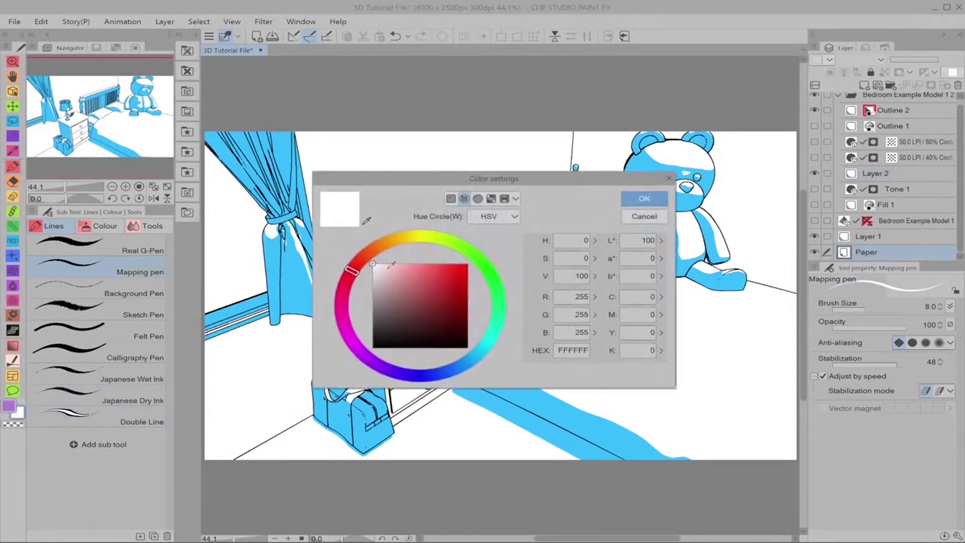
click(397, 239)
click(386, 270)
drag(386, 270, 385, 268)
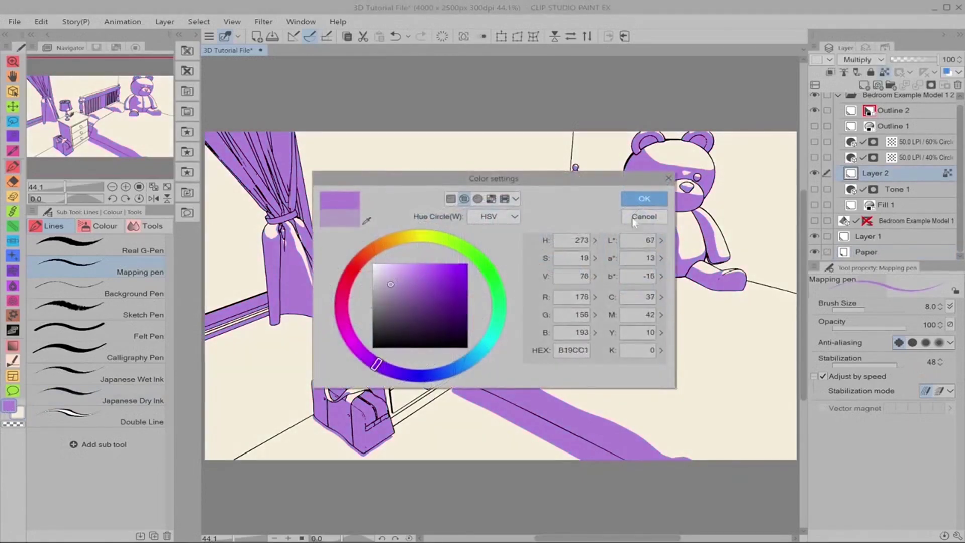
click(644, 199)
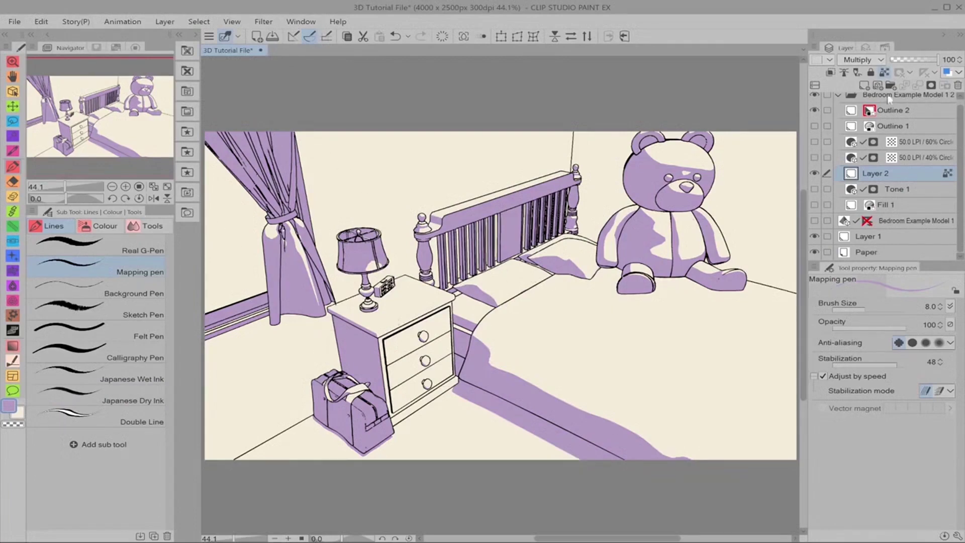
click(815, 173)
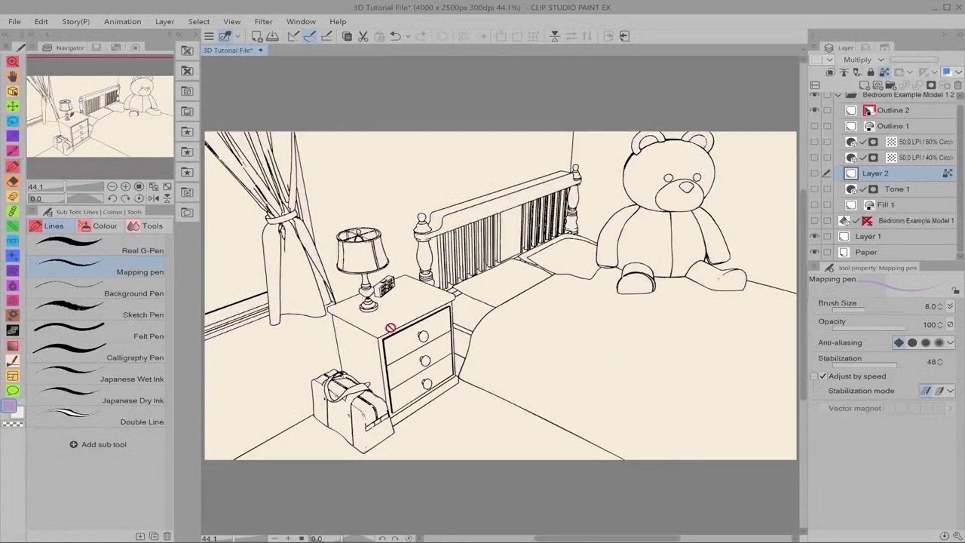
On a new Layer 3, Enclose Fill the nightstand with near-white.
key(ctrl+shift+n)
click(9, 405)
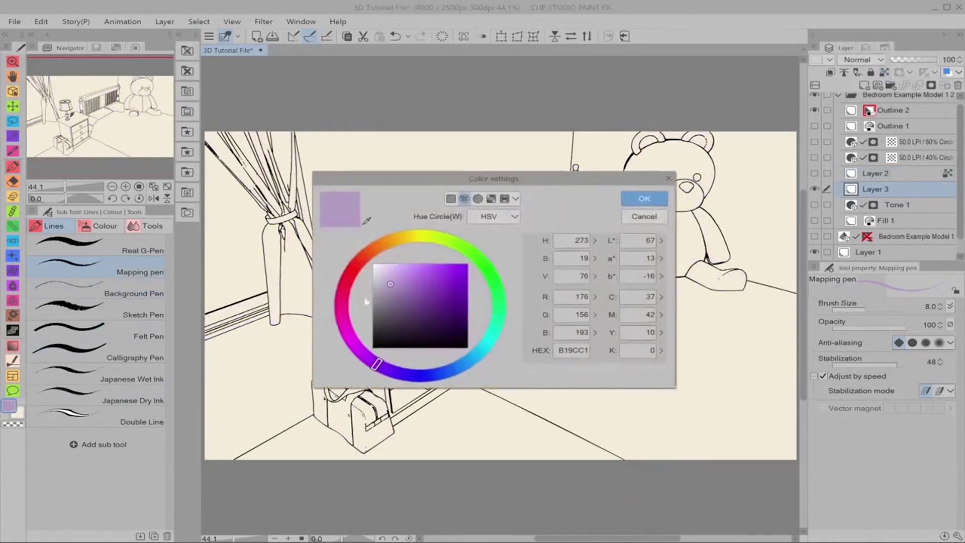
drag(387, 284, 360, 265)
click(645, 199)
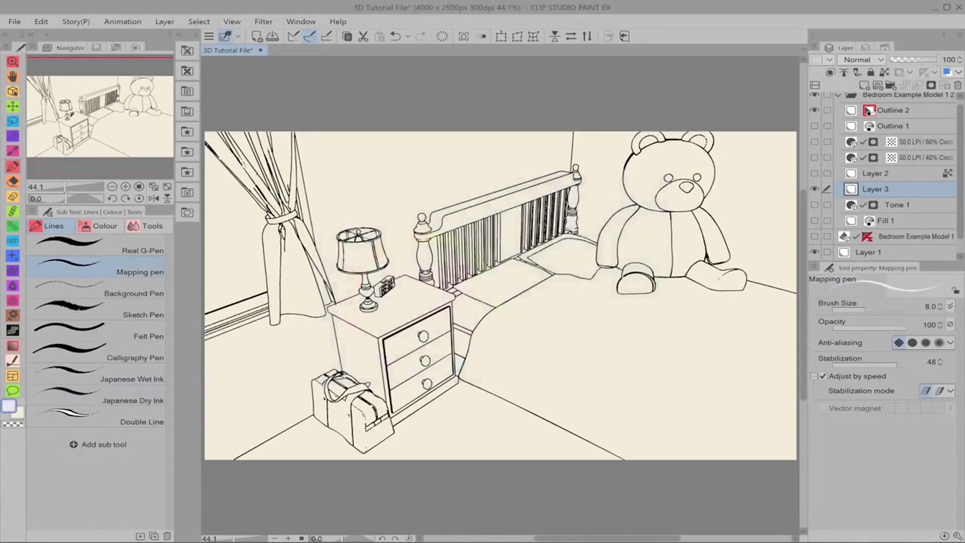
key(w)
click(377, 332)
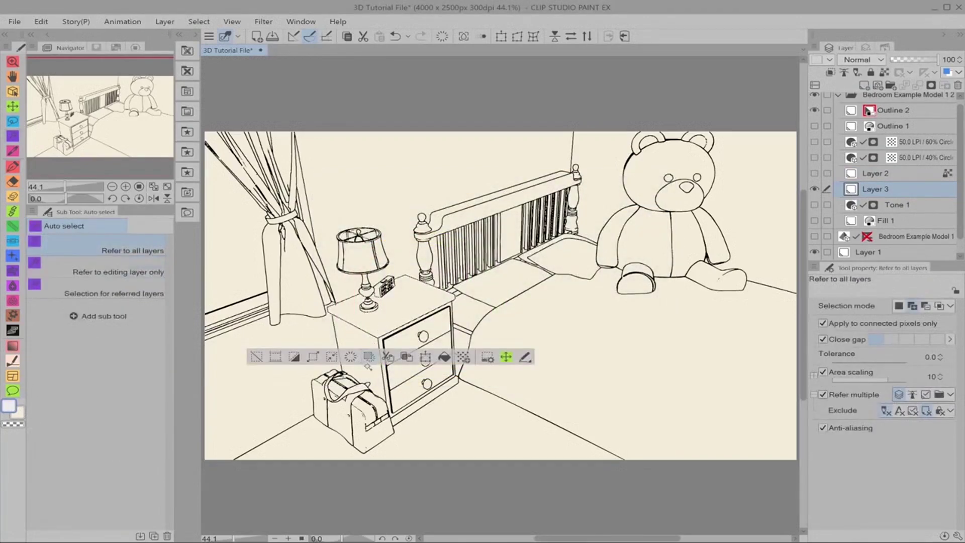
key(ctrl+d)
key(g)
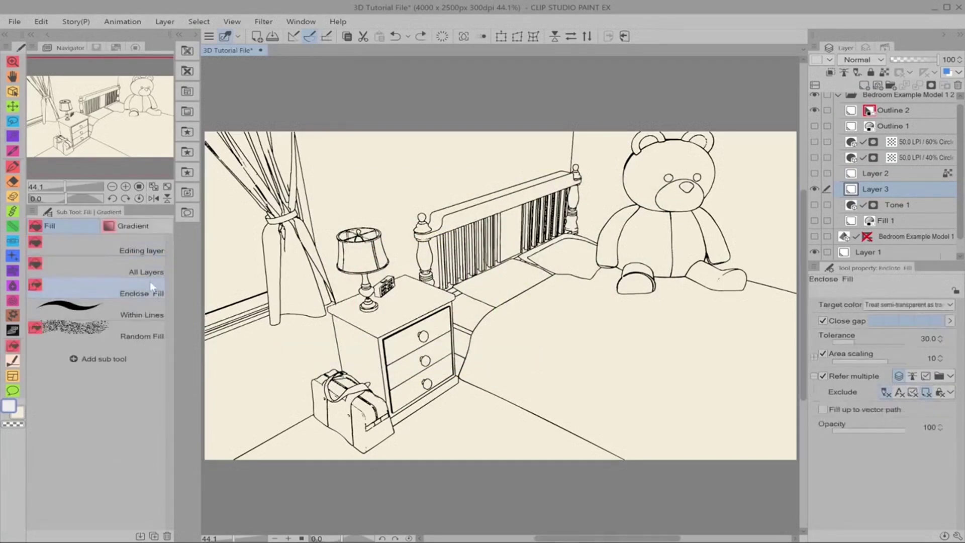
mouse_move(356, 292)
mouse_down()
mouse_move(330, 304)
mouse_move(332, 338)
mouse_move(359, 419)
mouse_move(445, 428)
mouse_move(469, 371)
mouse_move(463, 289)
mouse_move(404, 262)
mouse_move(355, 289)
mouse_up()
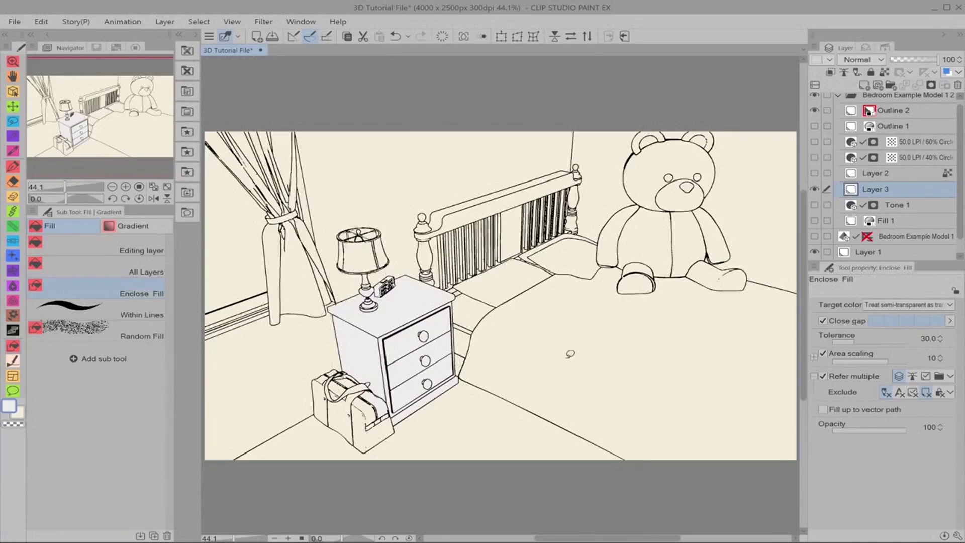
Fill the teddy bear brown on Layer 3, then show the lavender shading again.
click(815, 174)
click(885, 173)
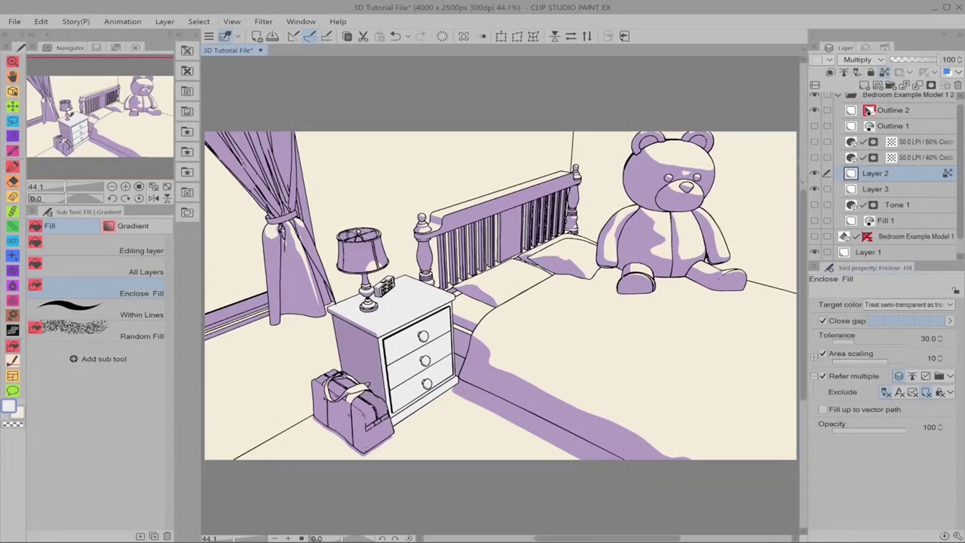
click(815, 173)
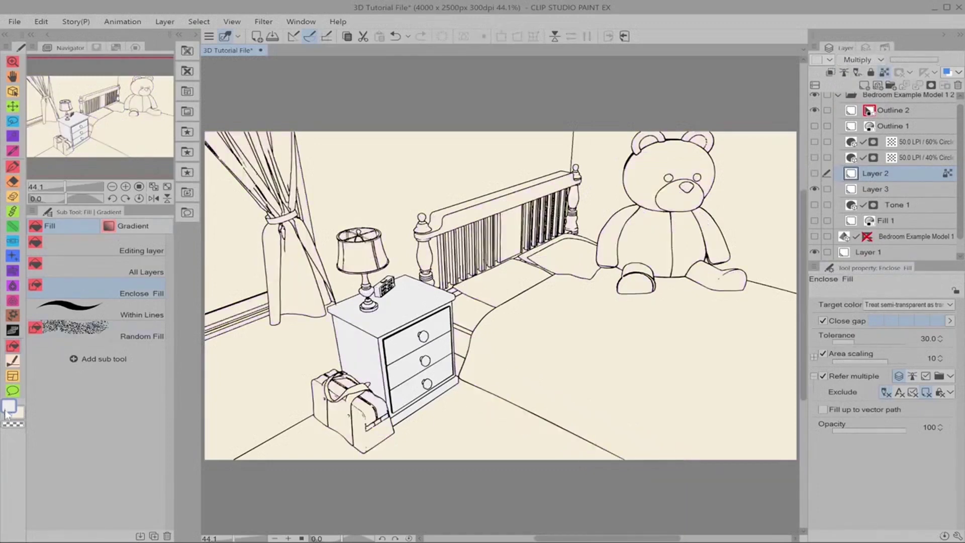
double_click(9, 407)
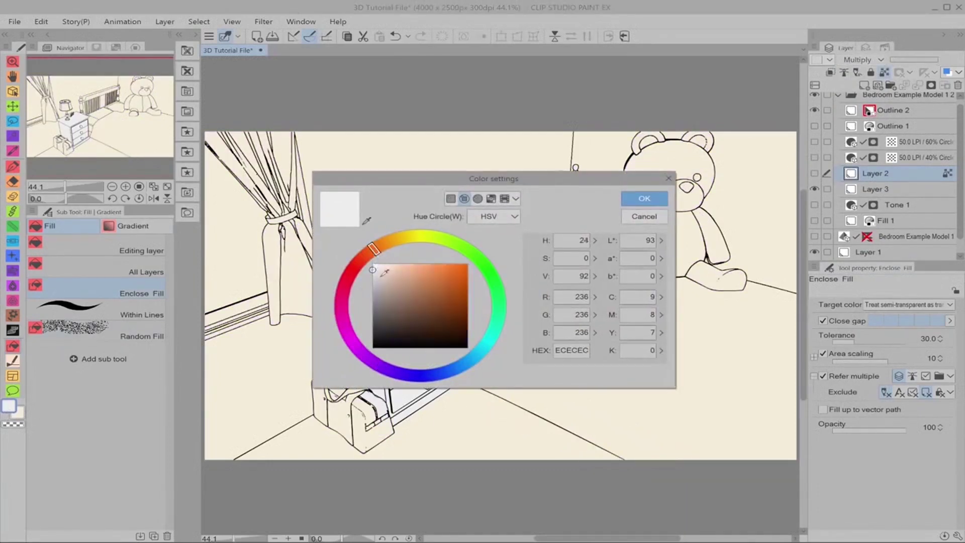
mouse_move(391, 284)
mouse_down()
mouse_move(410, 298)
mouse_move(403, 288)
mouse_move(400, 301)
mouse_up()
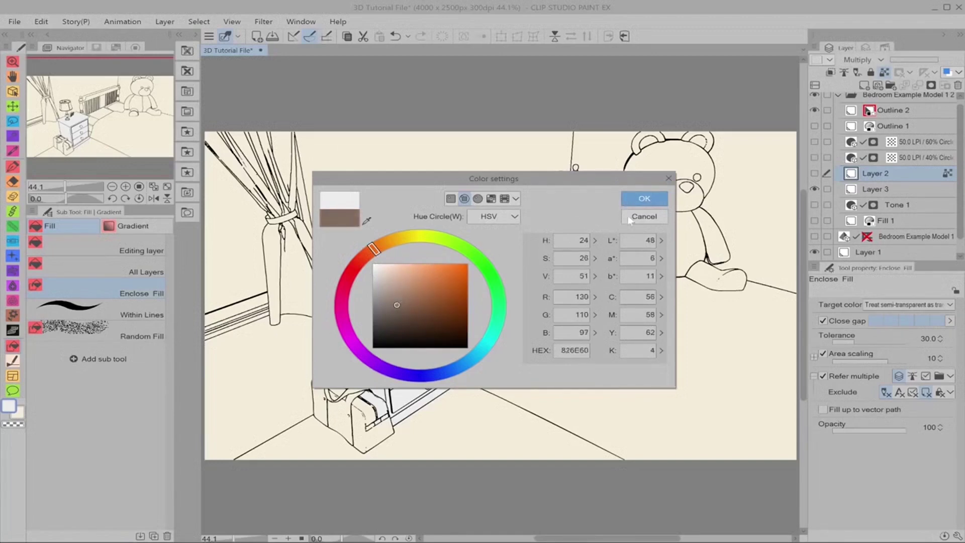
click(636, 199)
click(877, 189)
mouse_move(614, 192)
mouse_down()
mouse_move(583, 243)
mouse_move(591, 285)
mouse_move(708, 315)
mouse_move(755, 300)
mouse_move(735, 101)
mouse_move(682, 107)
mouse_move(678, 127)
mouse_move(664, 118)
mouse_move(630, 130)
mouse_up()
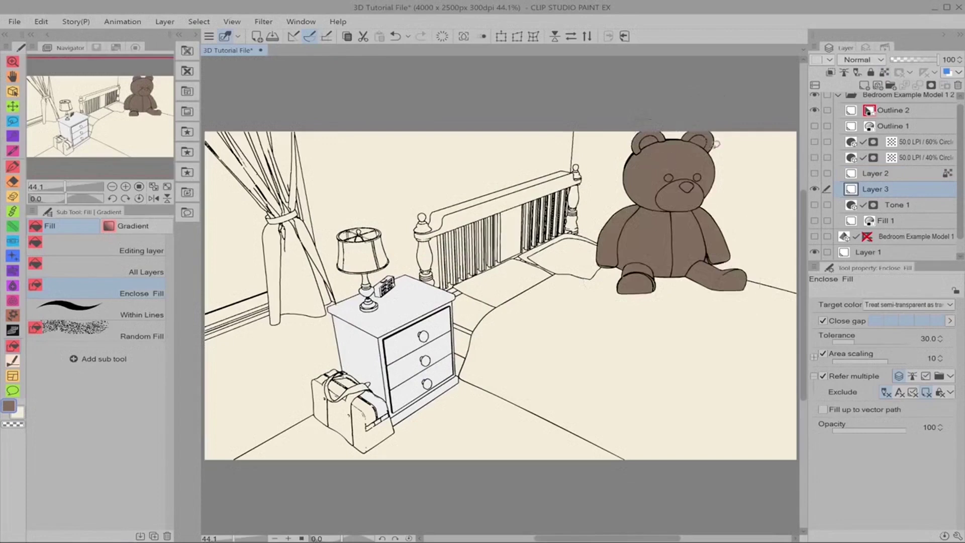
click(815, 173)
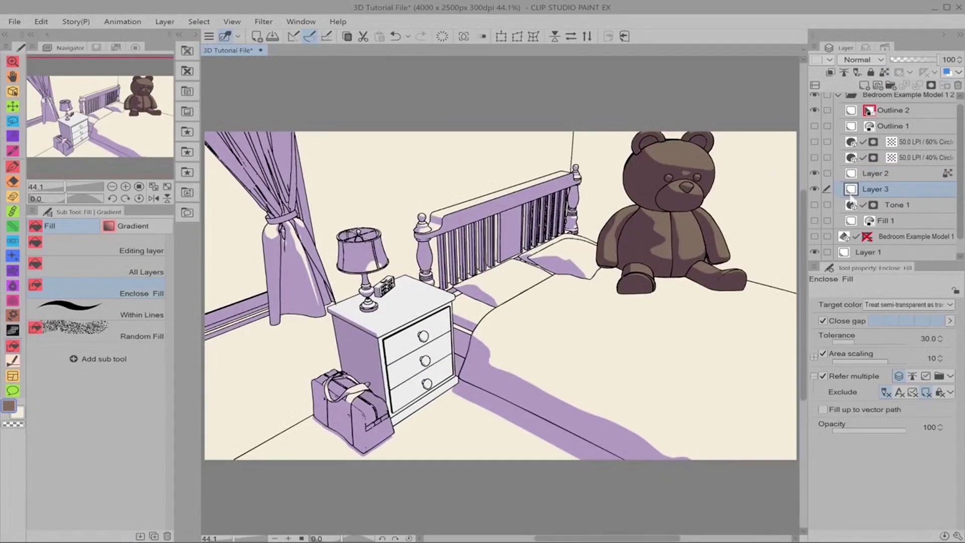
click(868, 177)
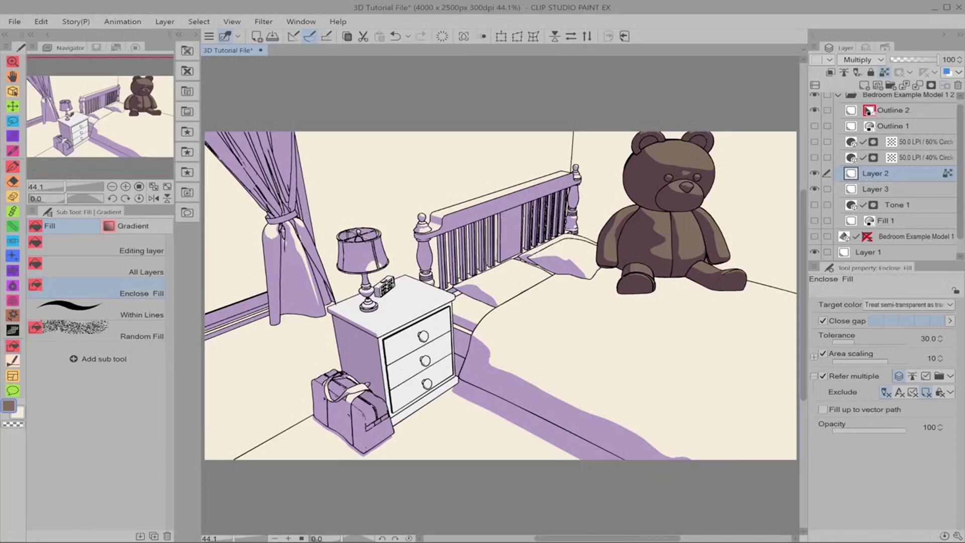
Pick a dark purple and try filling the bag on Layer 3, then undo it.
click(9, 406)
drag(420, 378, 409, 375)
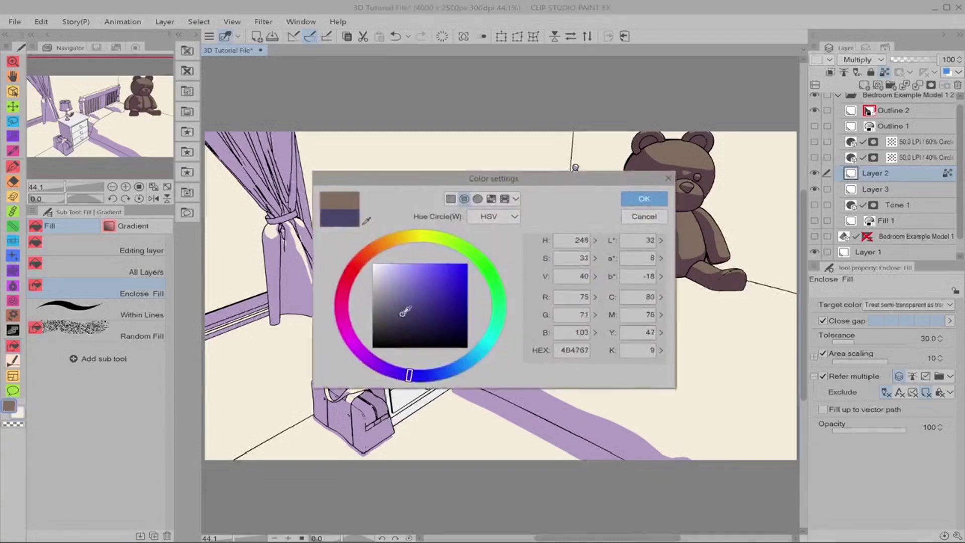
click(404, 318)
click(644, 199)
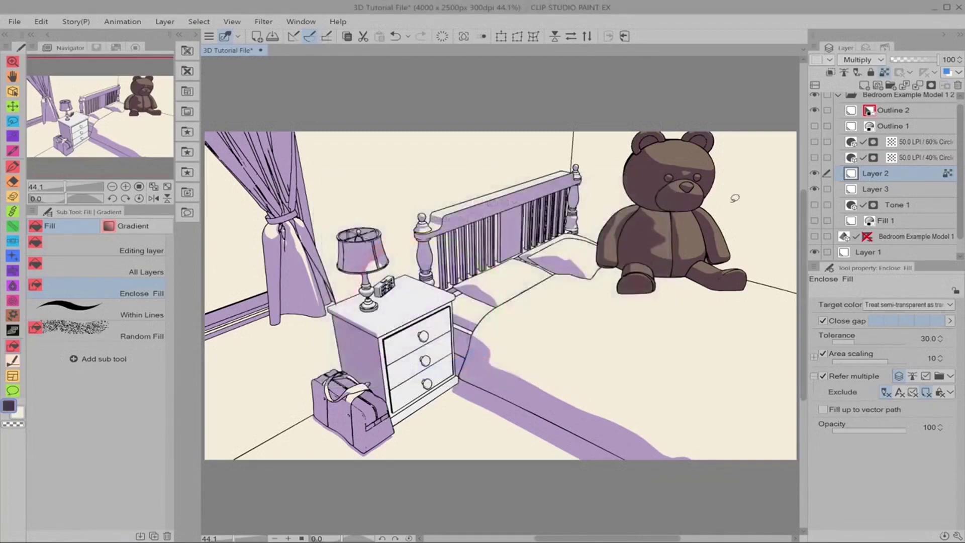
click(885, 190)
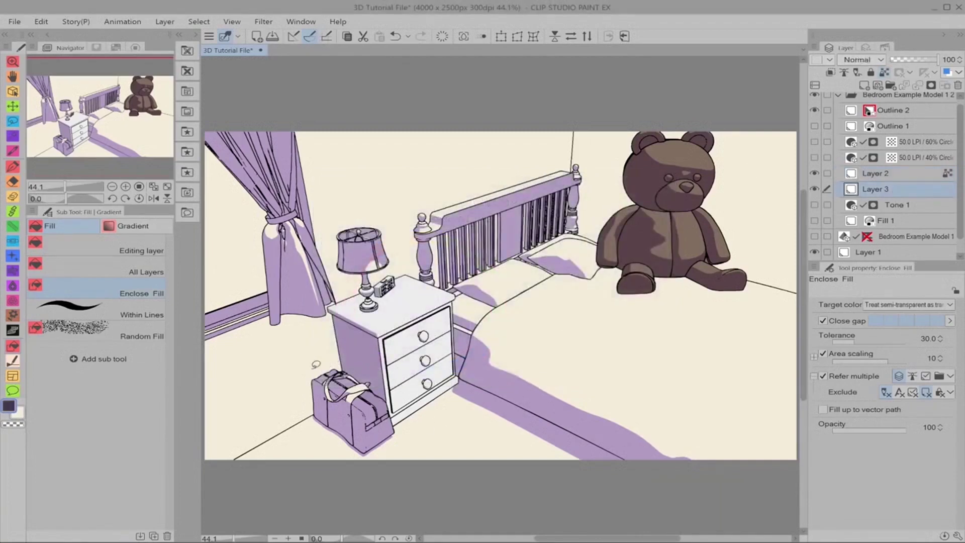
mouse_move(312, 367)
mouse_down()
mouse_move(318, 432)
mouse_move(333, 443)
mouse_move(402, 446)
mouse_move(385, 380)
mouse_move(331, 361)
mouse_up()
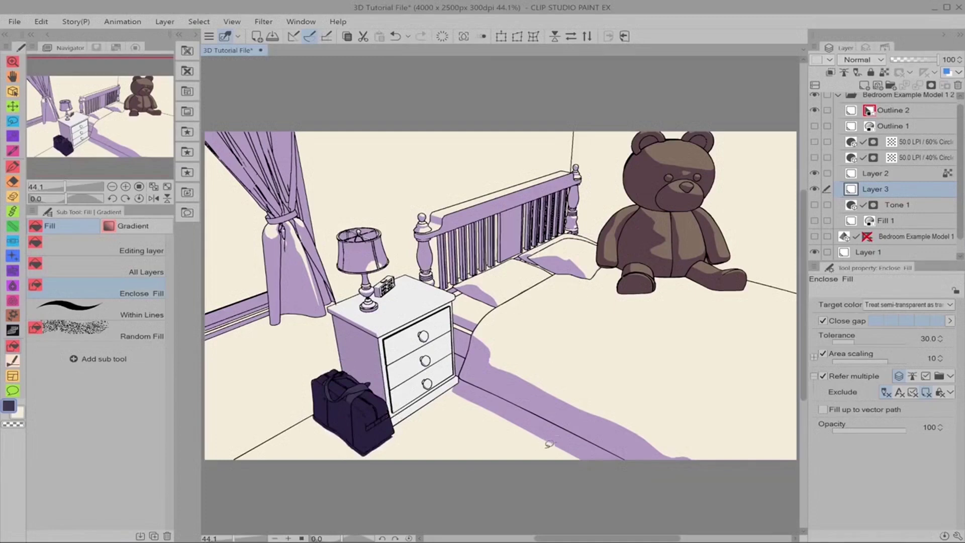
key(ctrl+z)
Erase the lavender shading from the bag's handle and lower right side on Layer 2.
click(890, 174)
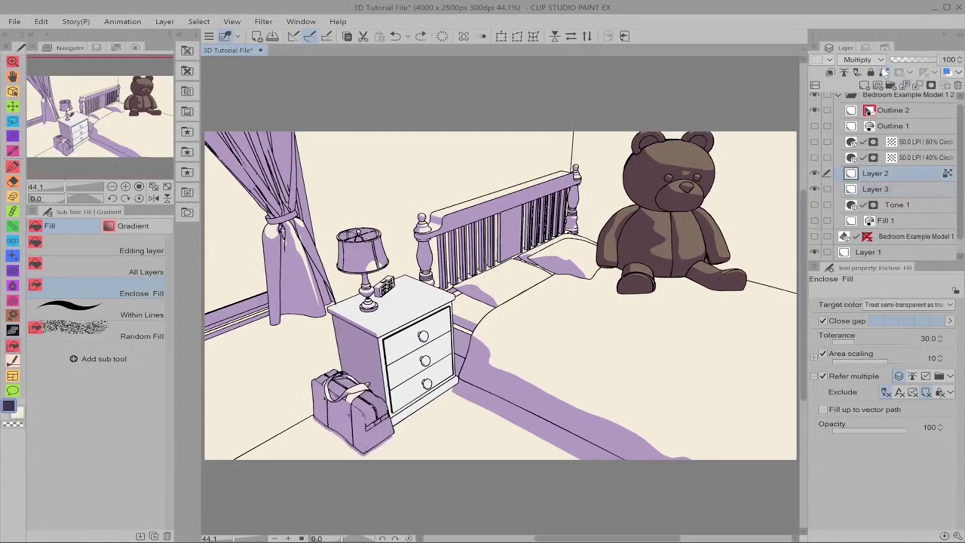
key(e)
mouse_move(320, 382)
mouse_down()
mouse_move(335, 374)
mouse_move(375, 417)
mouse_move(382, 410)
mouse_move(343, 375)
mouse_up()
key(bracketright)
drag(362, 407, 390, 443)
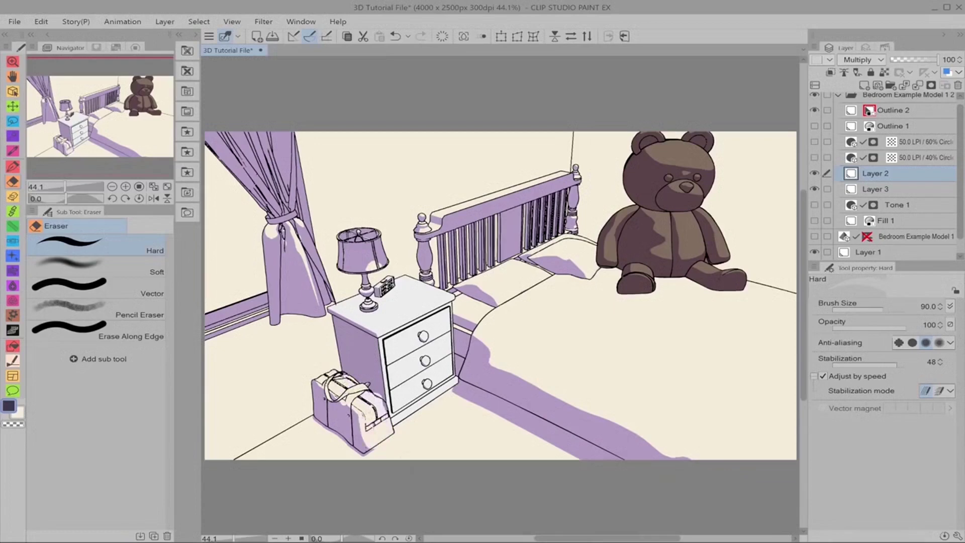
Enclose Fill the travel bag on Layer 3 with dark navy.
click(865, 189)
key(g)
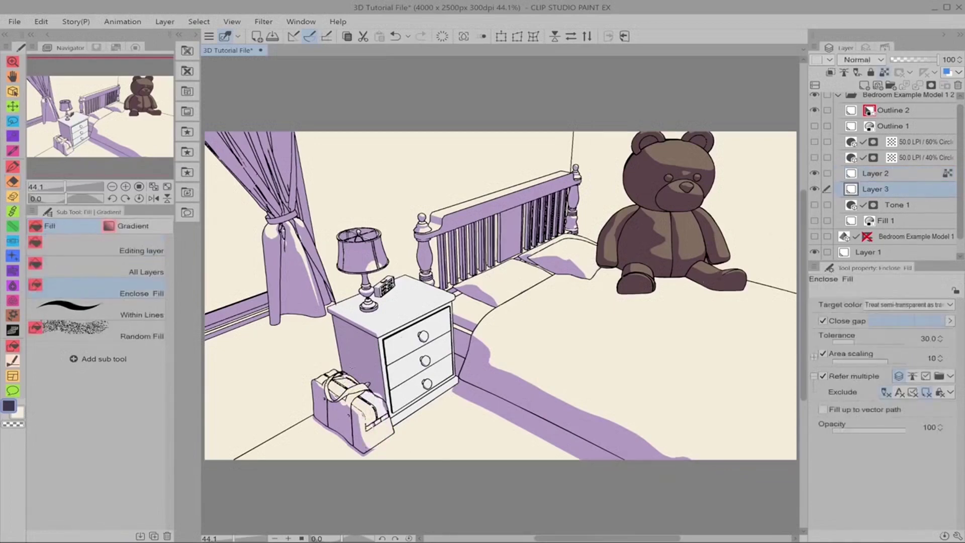
mouse_move(295, 367)
mouse_down()
mouse_move(301, 449)
mouse_move(364, 468)
mouse_move(404, 446)
mouse_move(390, 395)
mouse_up()
drag(327, 358, 322, 365)
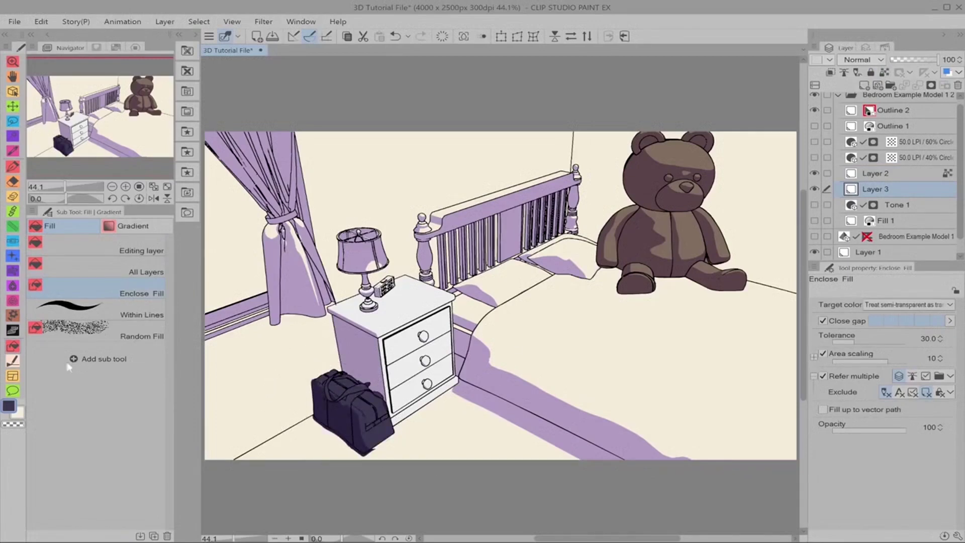
Set the drawing colour to a pale light green, 9CC3AF.
click(9, 408)
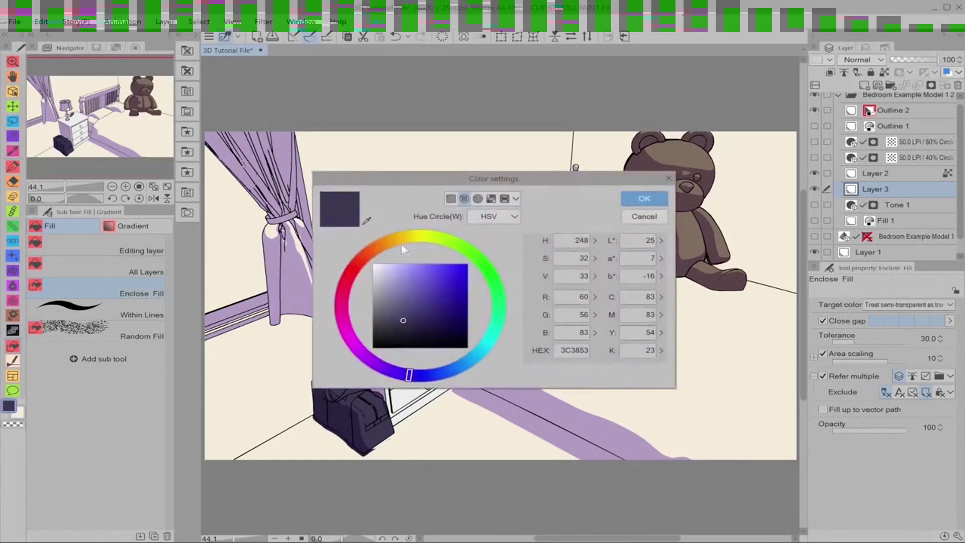
mouse_move(456, 249)
mouse_down()
mouse_move(497, 317)
mouse_move(498, 308)
mouse_up()
drag(406, 307, 392, 283)
click(645, 198)
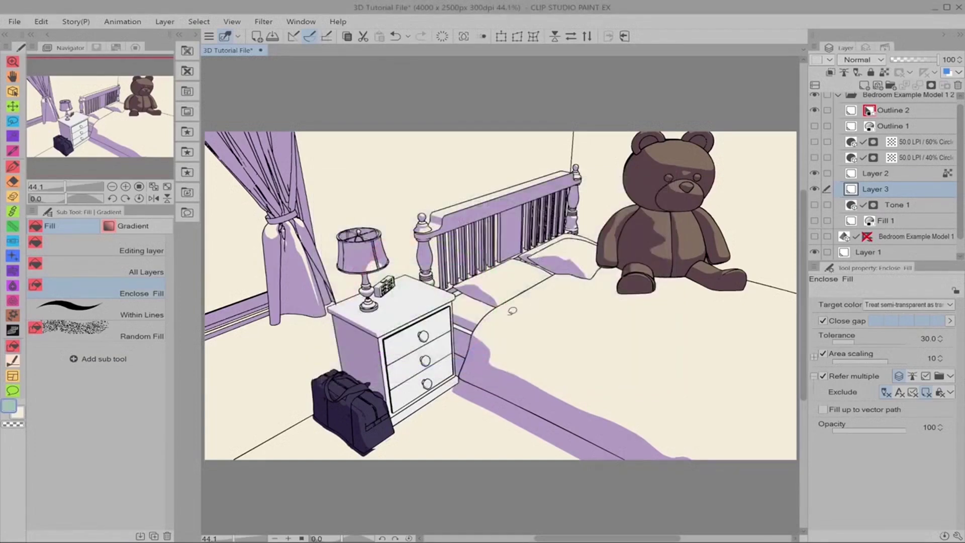
Enclose-fill the bedsheet with the light green and pan to check it.
mouse_move(484, 302)
mouse_down()
mouse_move(459, 377)
mouse_move(491, 416)
mouse_move(628, 499)
mouse_move(598, 231)
mouse_move(464, 277)
mouse_move(363, 262)
mouse_move(343, 249)
mouse_move(219, 308)
mouse_up()
key(h)
drag(388, 362, 635, 351)
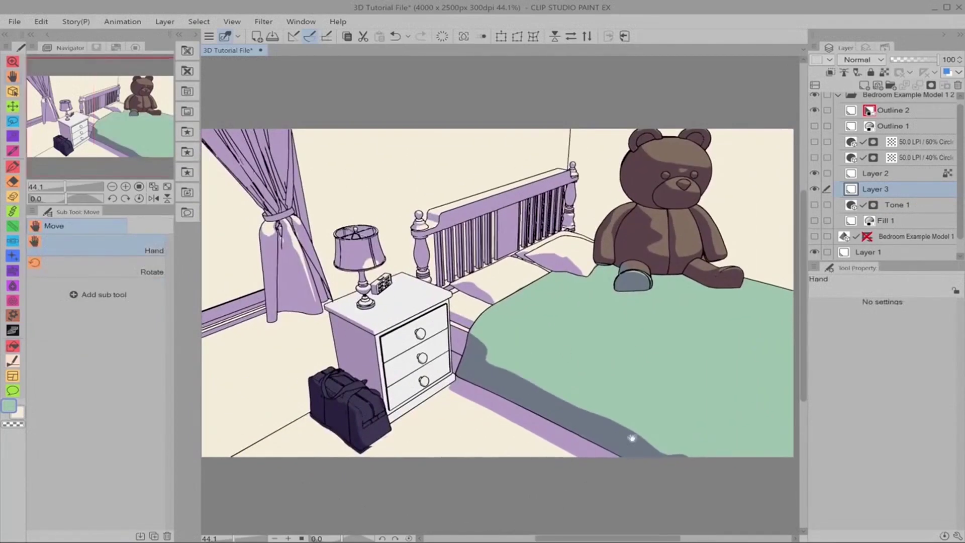
drag(695, 409, 674, 388)
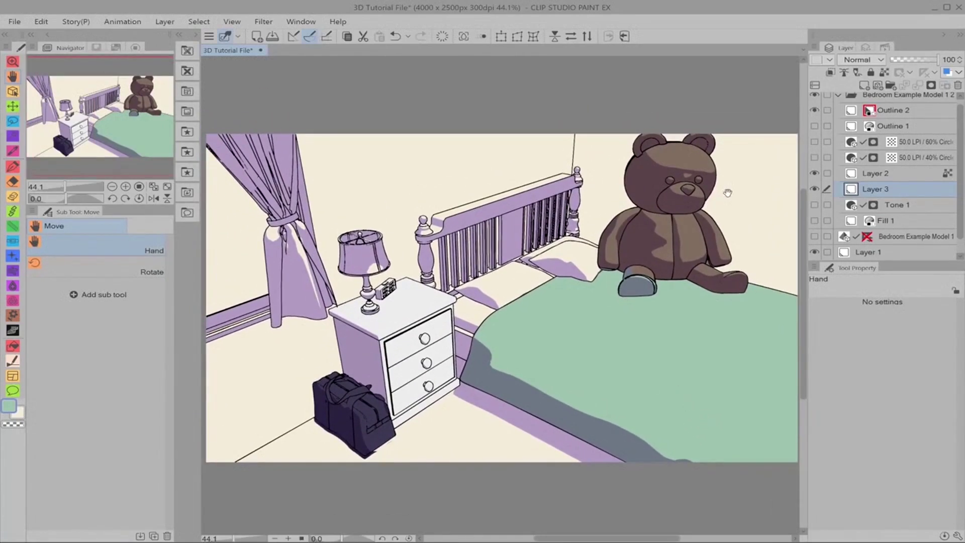
drag(682, 212, 680, 209)
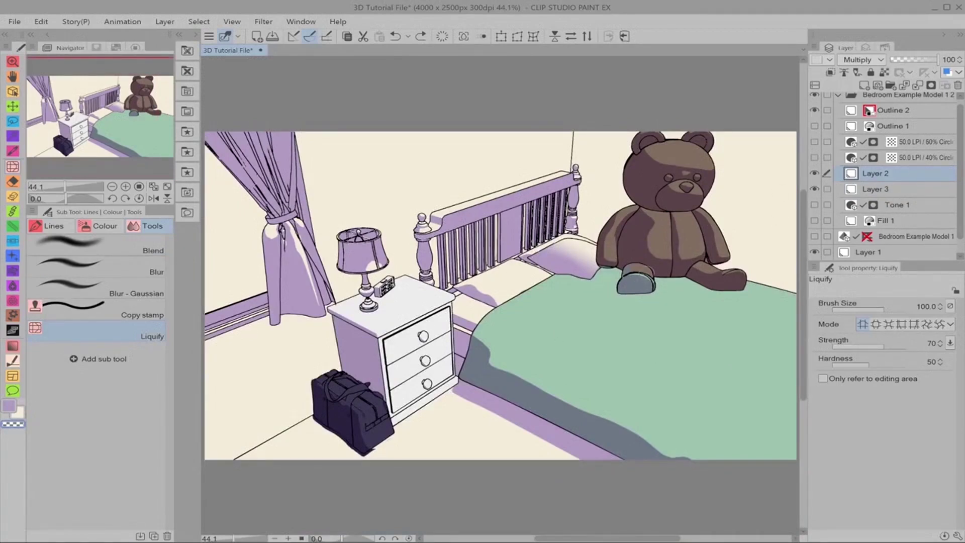
Preview the purple shading at hues -19, -54, 49, 98 and 158, then close Hue/Saturation/Luminosity.
key(ctrl+u)
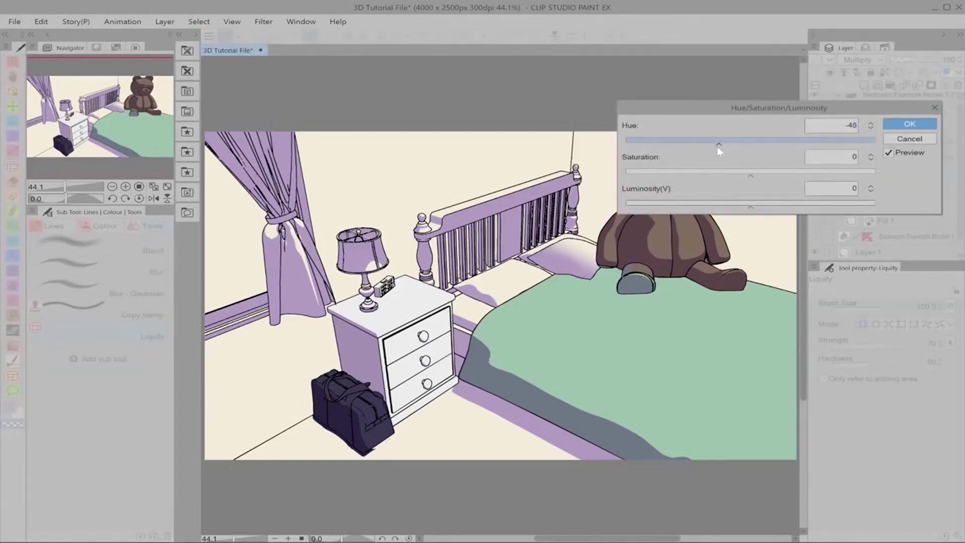
drag(718, 149, 606, 148)
click(736, 142)
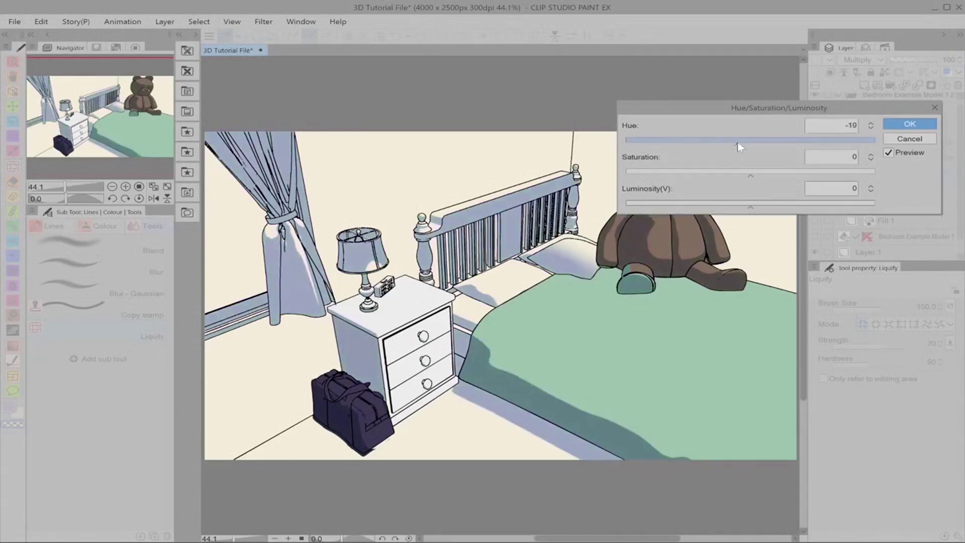
drag(731, 145, 712, 146)
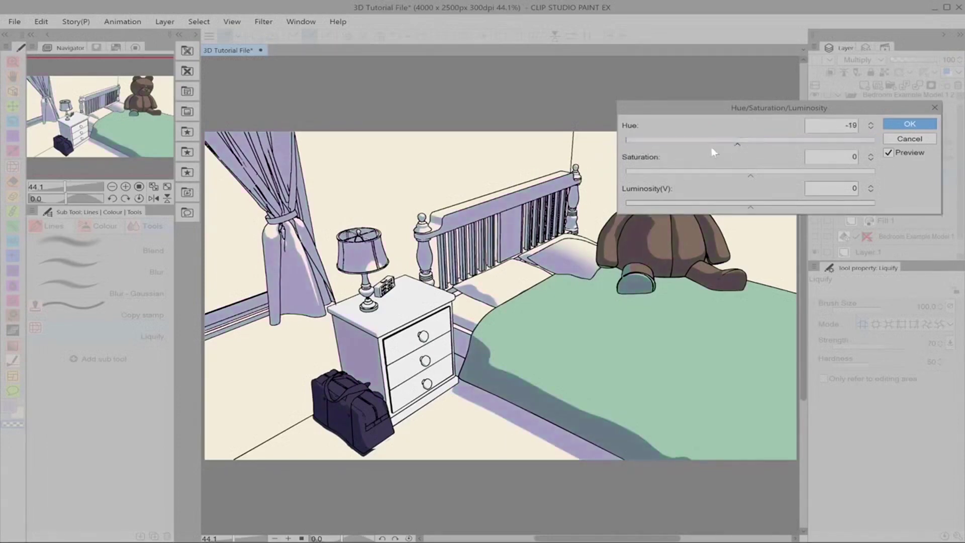
click(785, 142)
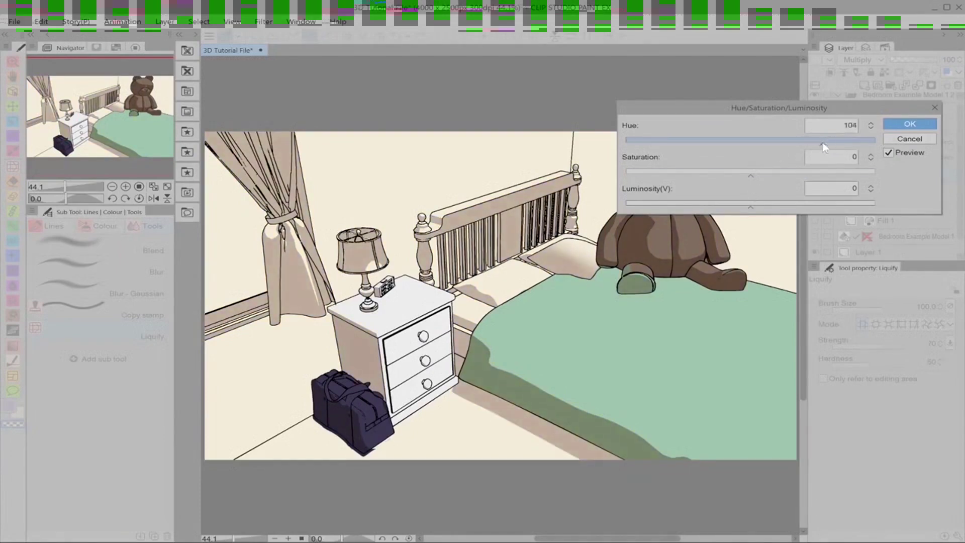
drag(823, 146, 819, 147)
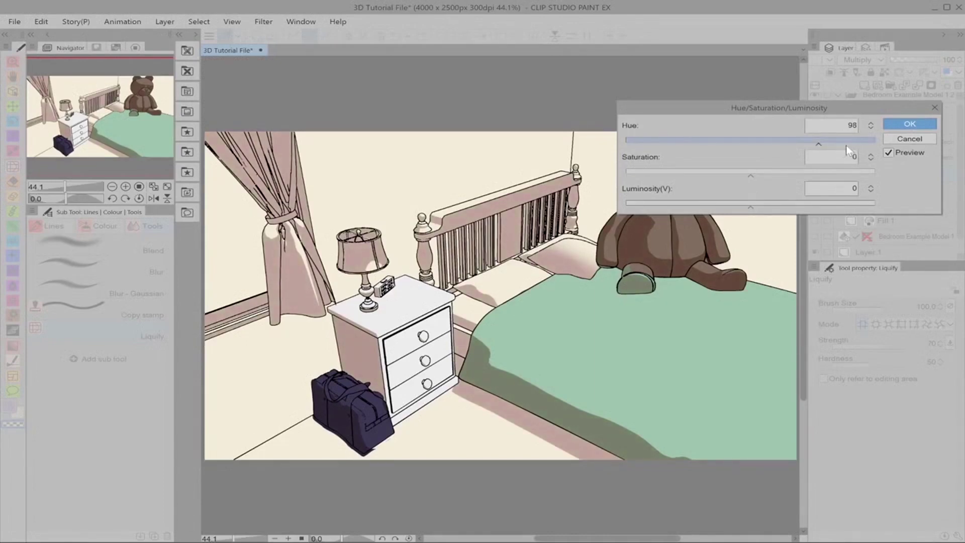
click(861, 145)
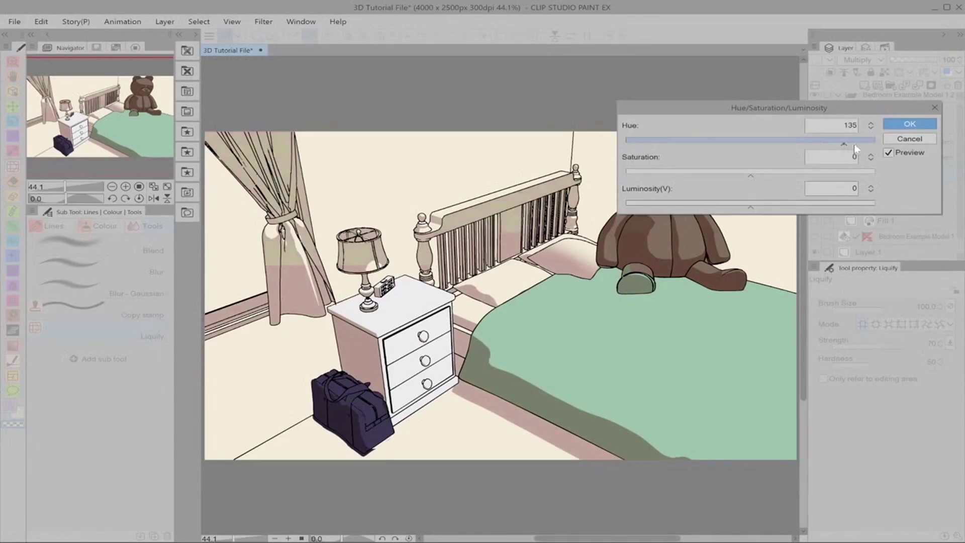
click(900, 138)
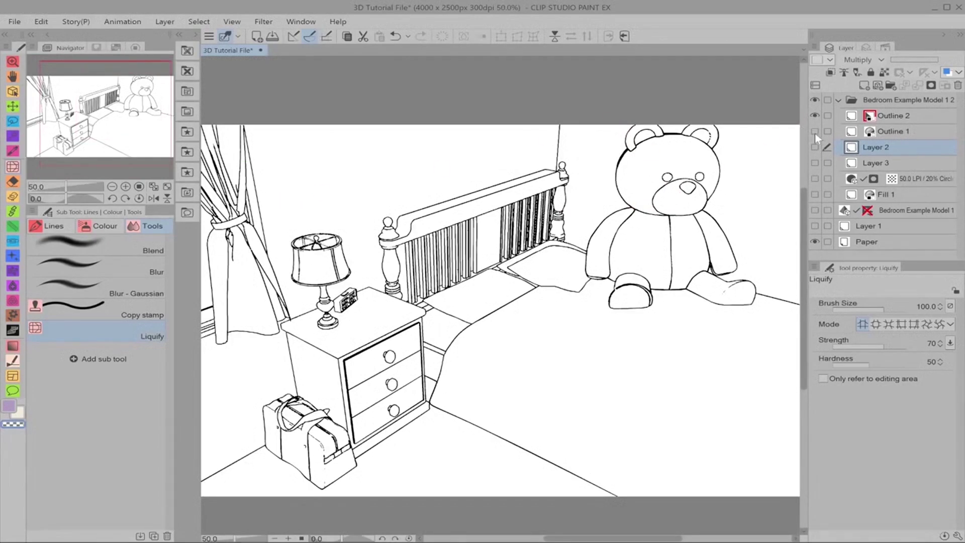
Make Outline 1 visible and pan and zoom out to view the black shadows.
click(815, 133)
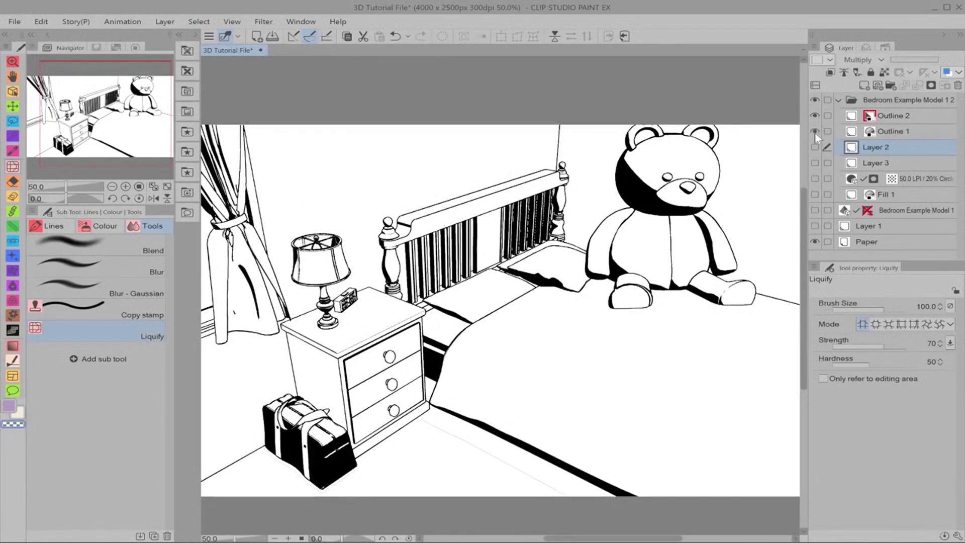
key(h)
mouse_move(434, 283)
mouse_down()
mouse_move(440, 266)
mouse_move(408, 231)
mouse_move(548, 216)
mouse_move(505, 238)
mouse_move(488, 274)
mouse_move(548, 254)
mouse_move(517, 290)
mouse_move(508, 272)
mouse_up()
drag(574, 306, 572, 284)
drag(410, 265, 417, 281)
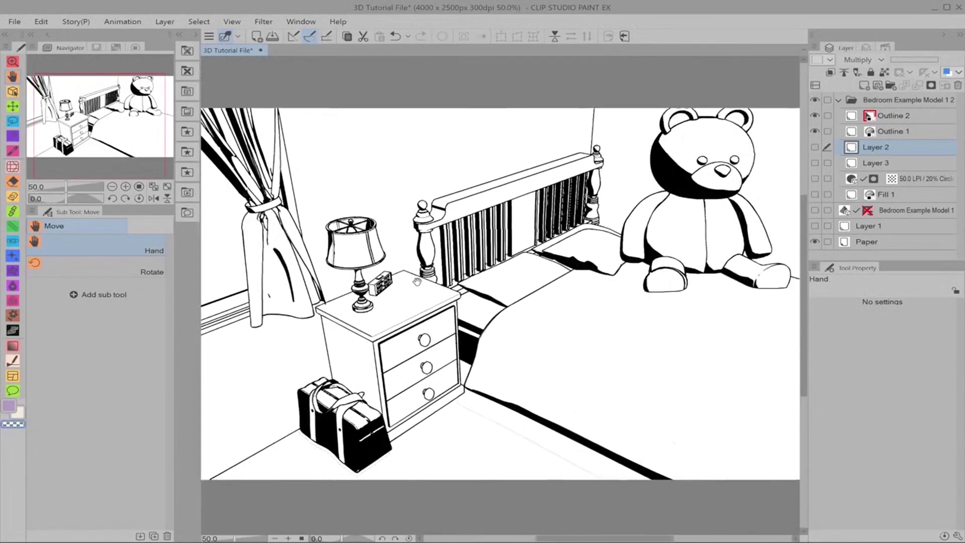
scroll(417, 282, down, 2)
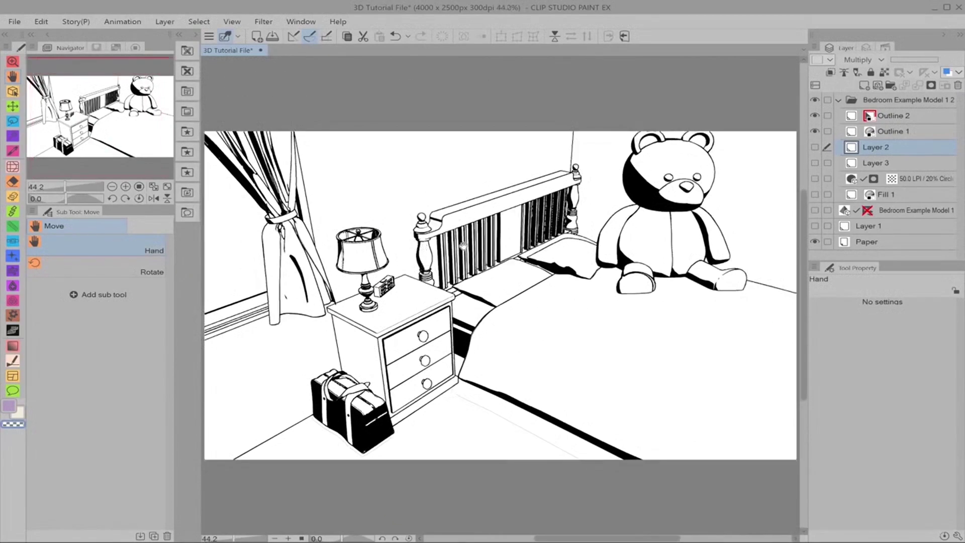
Rename Outline 1 to 'BETA', then zoom in on the bed-edge shadow and back out.
double_click(900, 131)
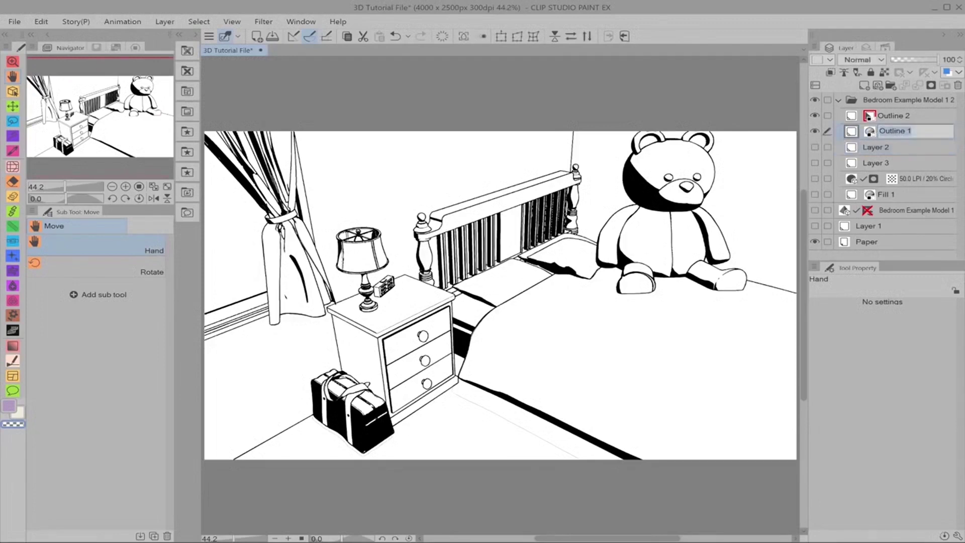
text(BETA)
key(Return)
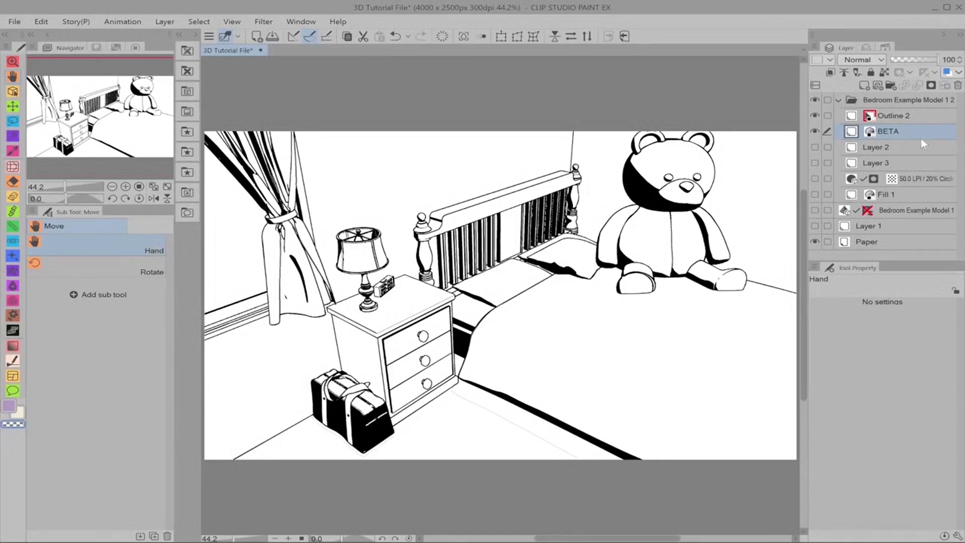
scroll(597, 396, up, 3)
drag(595, 398, 573, 381)
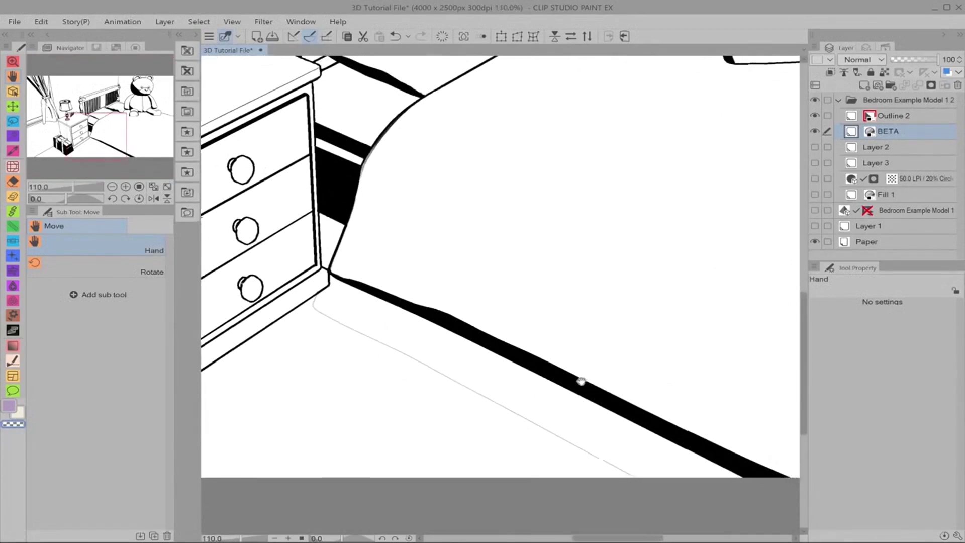
scroll(329, 294, down, 2)
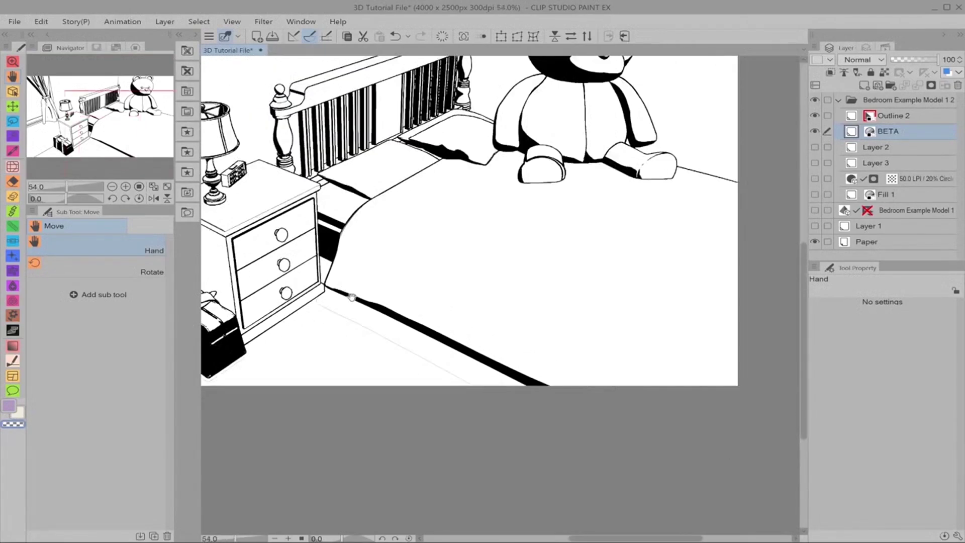
Hide the Bedroom Example Model 1 2 folder and show the 3D Bedroom Example Model 1 layer.
click(815, 100)
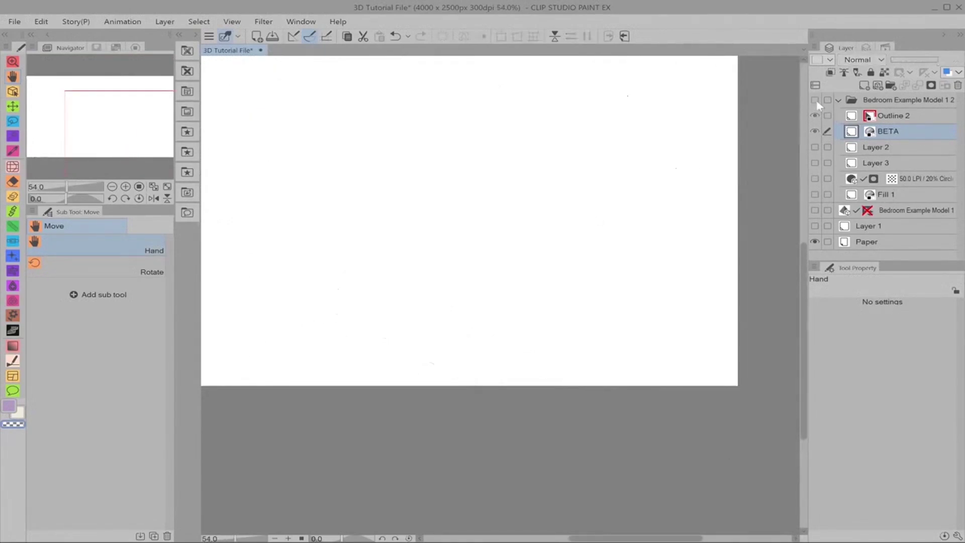
click(814, 211)
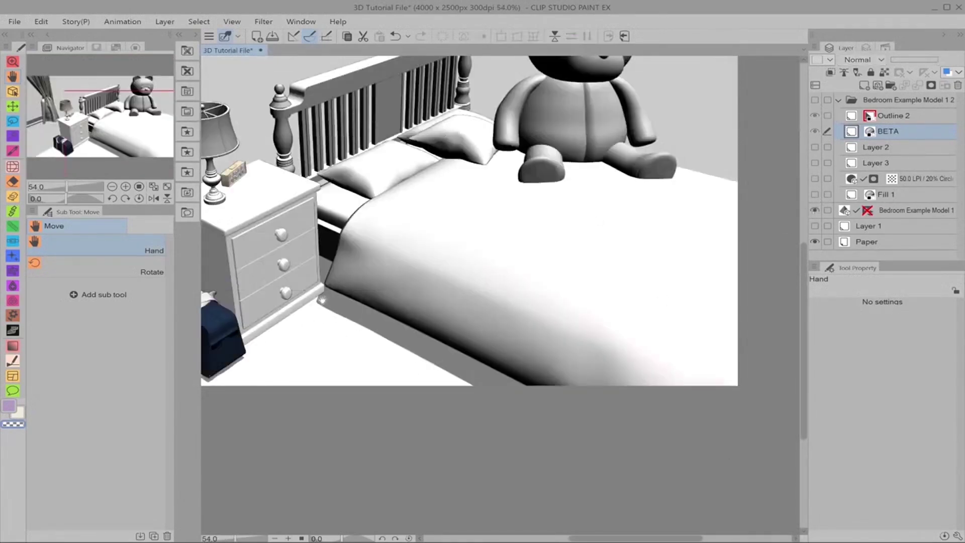
drag(399, 341, 491, 340)
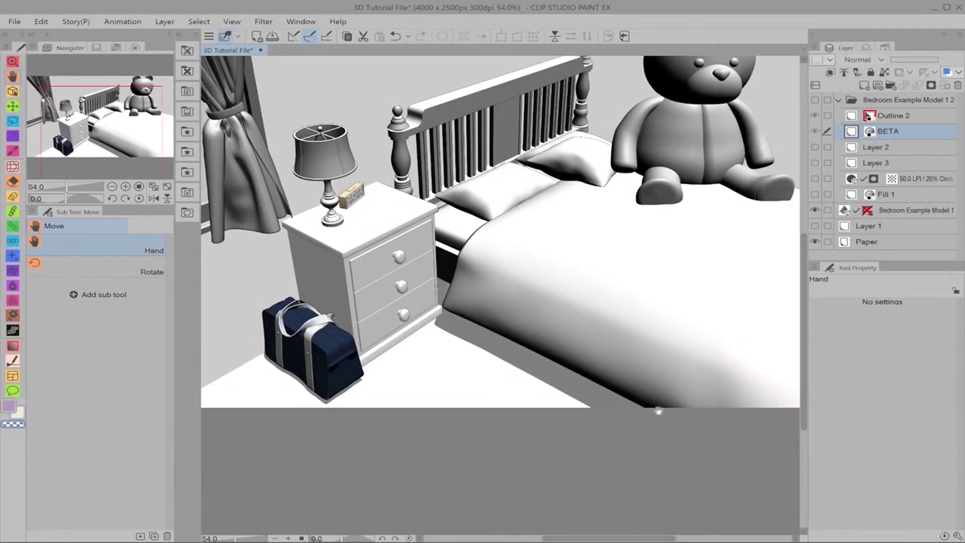
Select the bed in the 3D model and turn off its Cast shadows on ground.
click(893, 215)
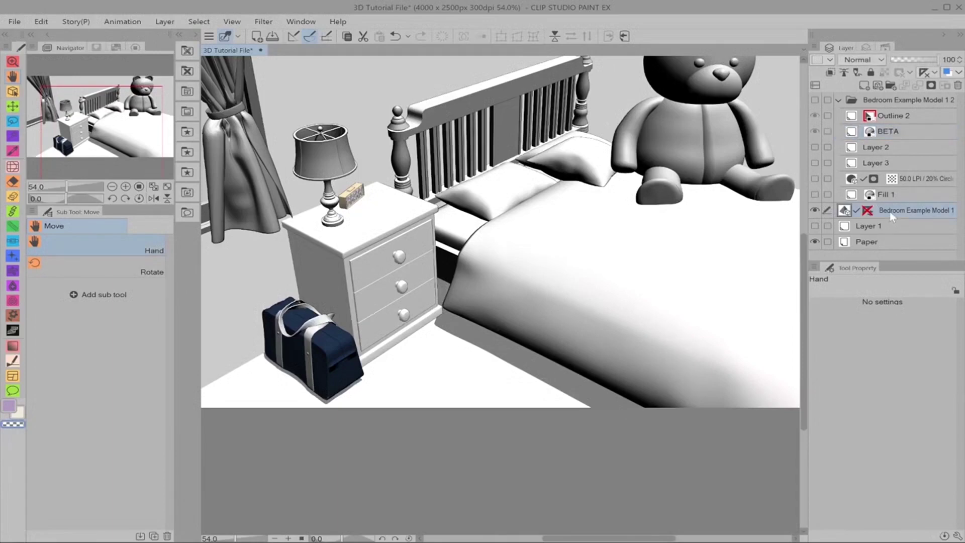
key(o)
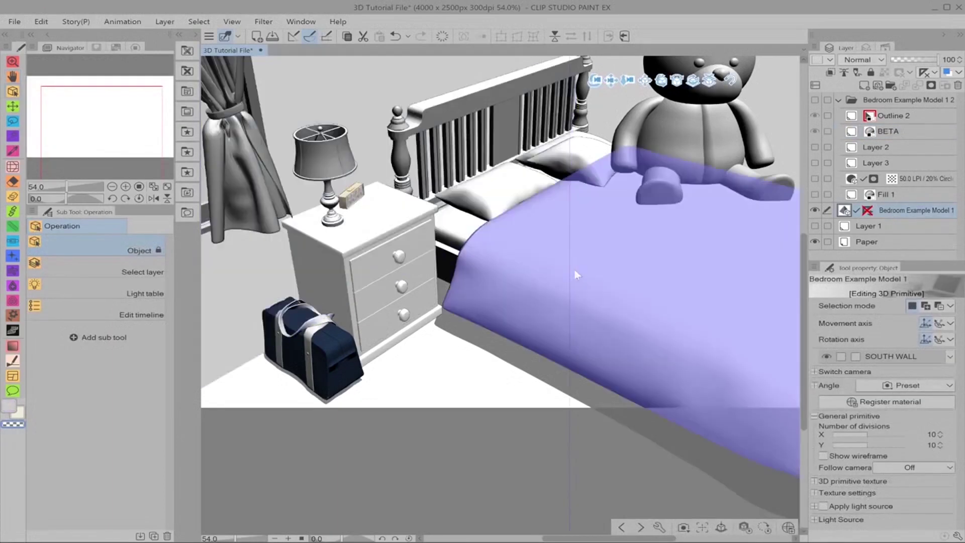
click(574, 270)
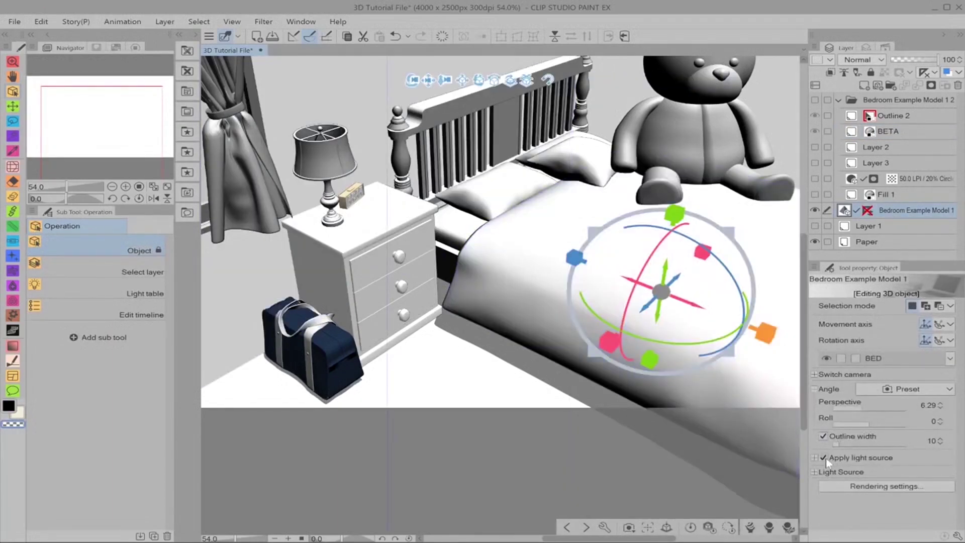
click(815, 457)
click(841, 470)
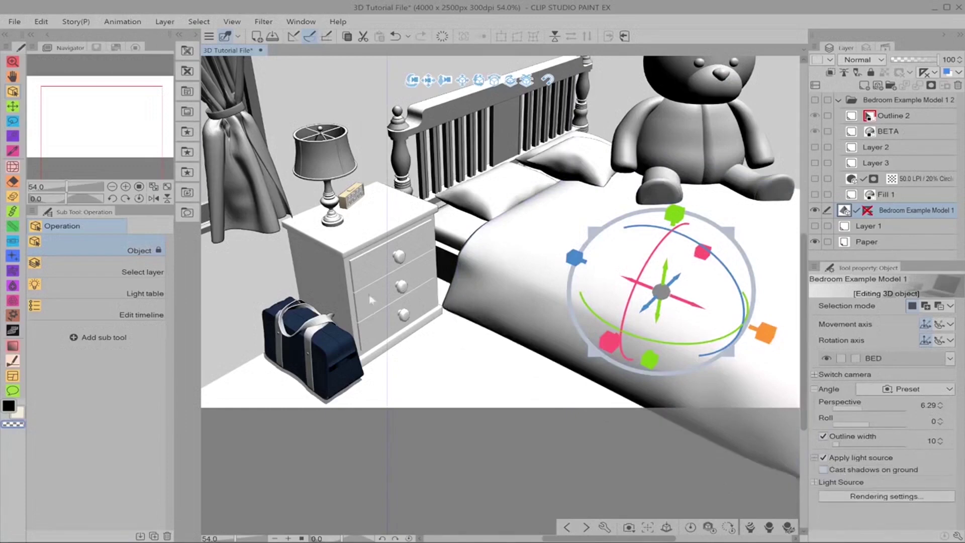